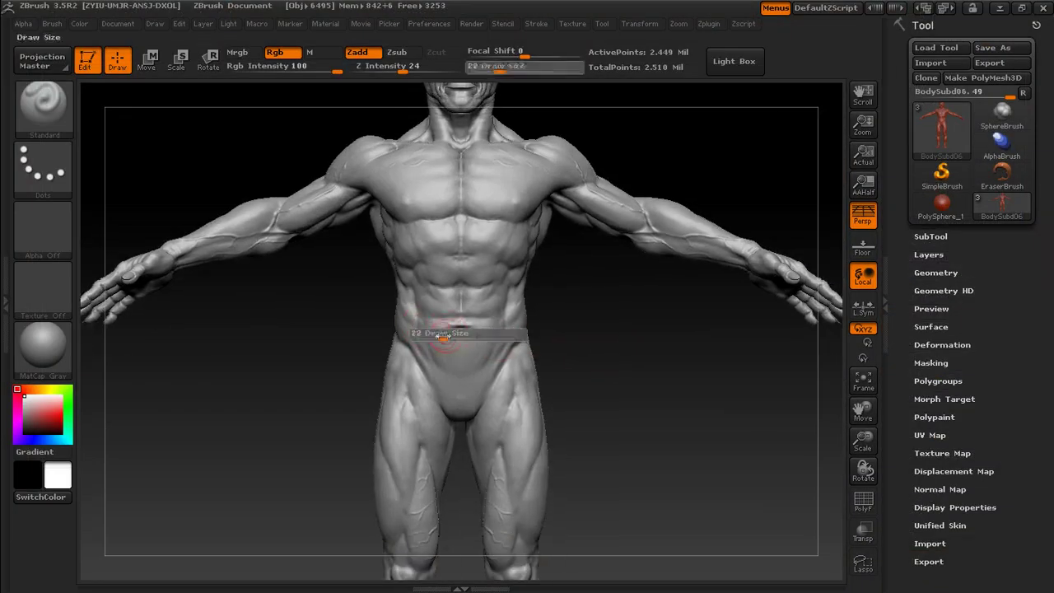
# - Mask the body from the hips down to just below the knees as the area for the pants
pyautogui.moveTo(590, 308); pyautogui.dragTo(531, 366)
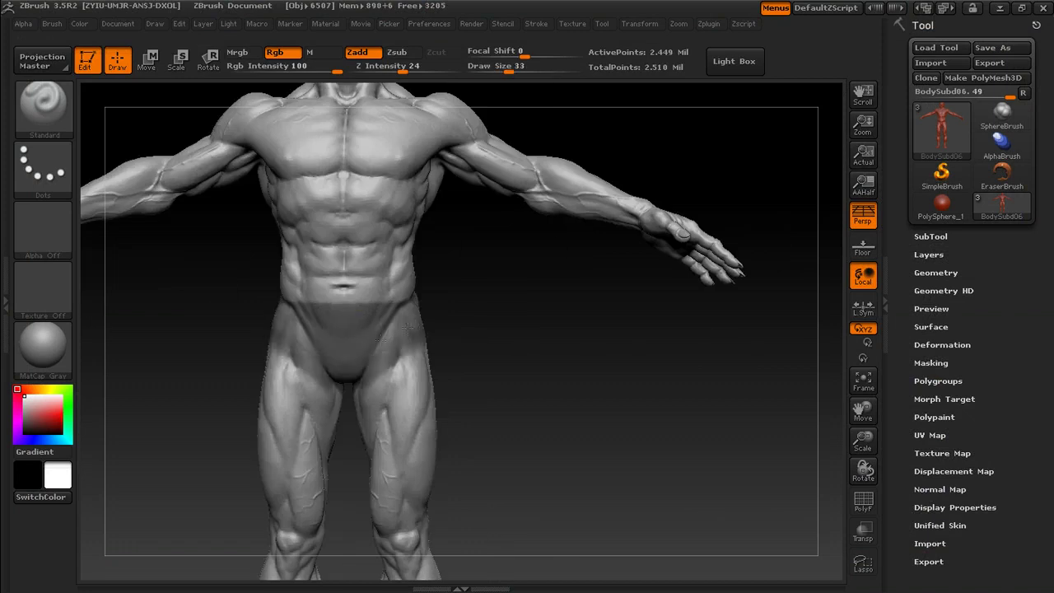
pyautogui.moveTo(589, 350)
pyautogui.mouseDown()
pyautogui.moveTo(503, 352)
pyautogui.moveTo(551, 352)
pyautogui.mouseUp()
pyautogui.keyDown('ctrl'); pyautogui.moveTo(458, 346); pyautogui.dragTo(482, 346); pyautogui.keyUp('ctrl')
pyautogui.moveTo(587, 350); pyautogui.dragTo(494, 346)
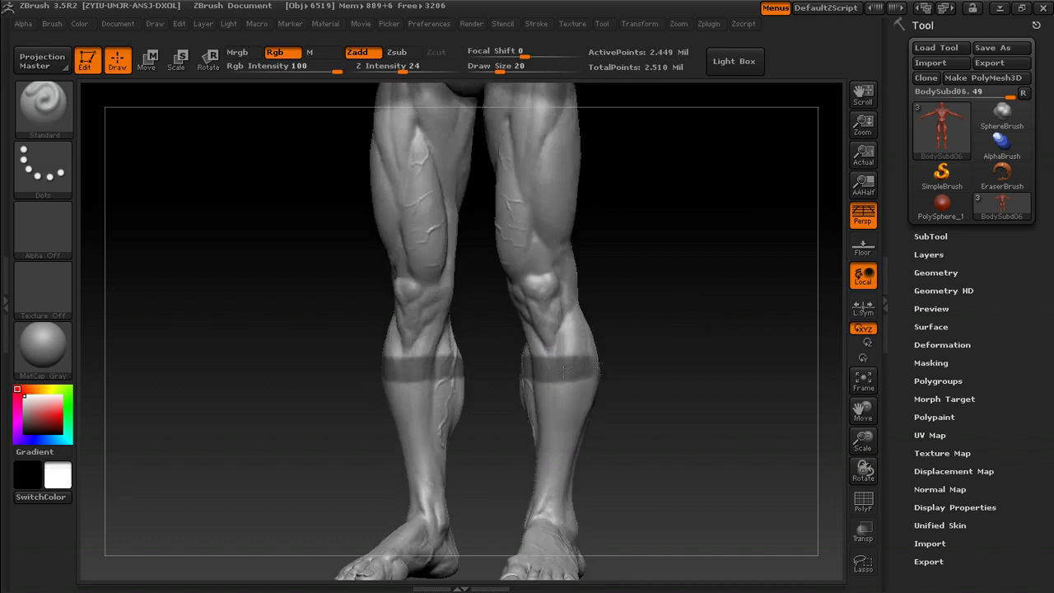
pyautogui.moveTo(695, 337); pyautogui.dragTo(508, 370)
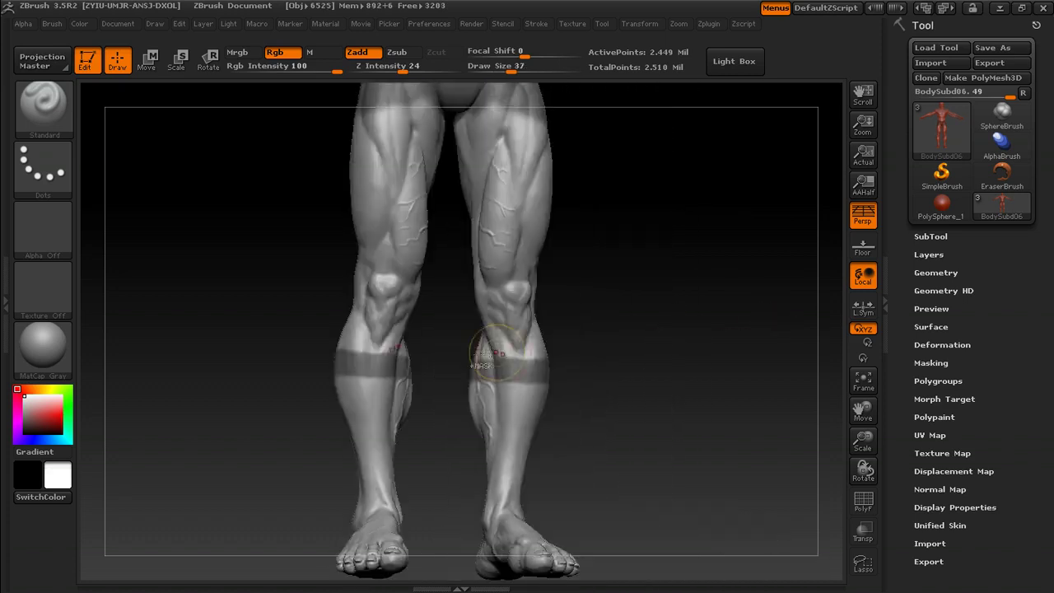
pyautogui.moveTo(445, 362)
pyautogui.mouseDown()
pyautogui.moveTo(564, 371)
pyautogui.moveTo(748, 301)
pyautogui.mouseUp()
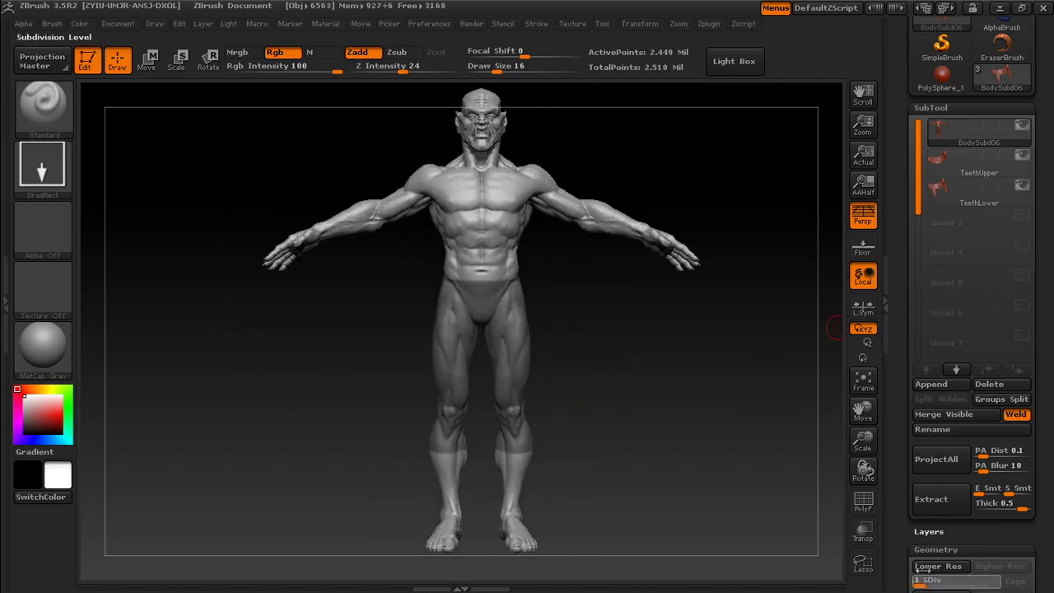
# - Extract the masked area as a new subtool with thickness 0.2 at the body's lowest subdivision level
pyautogui.click(922, 567)
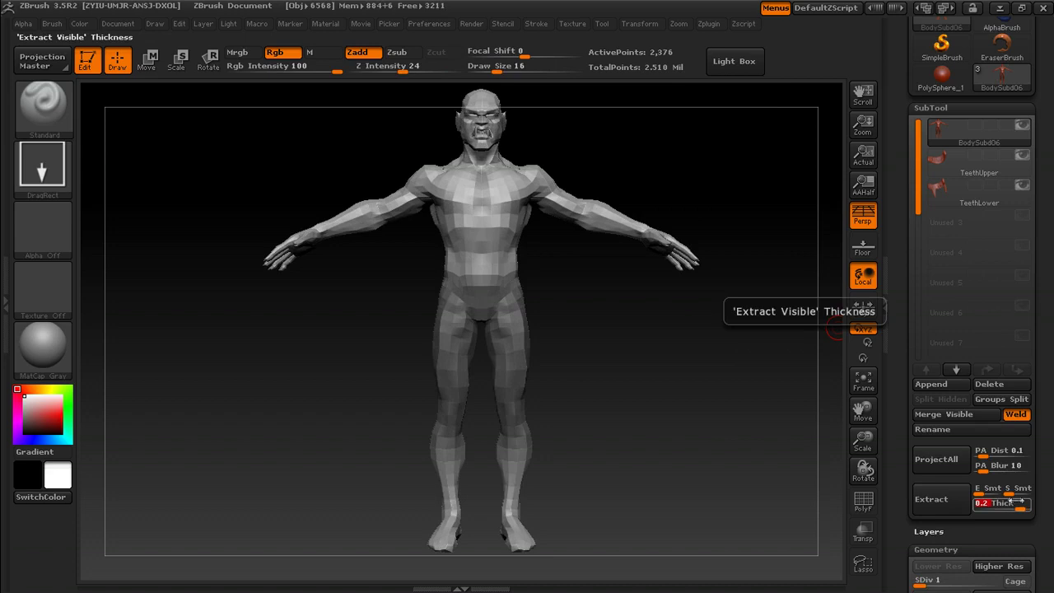
pyautogui.click(928, 505)
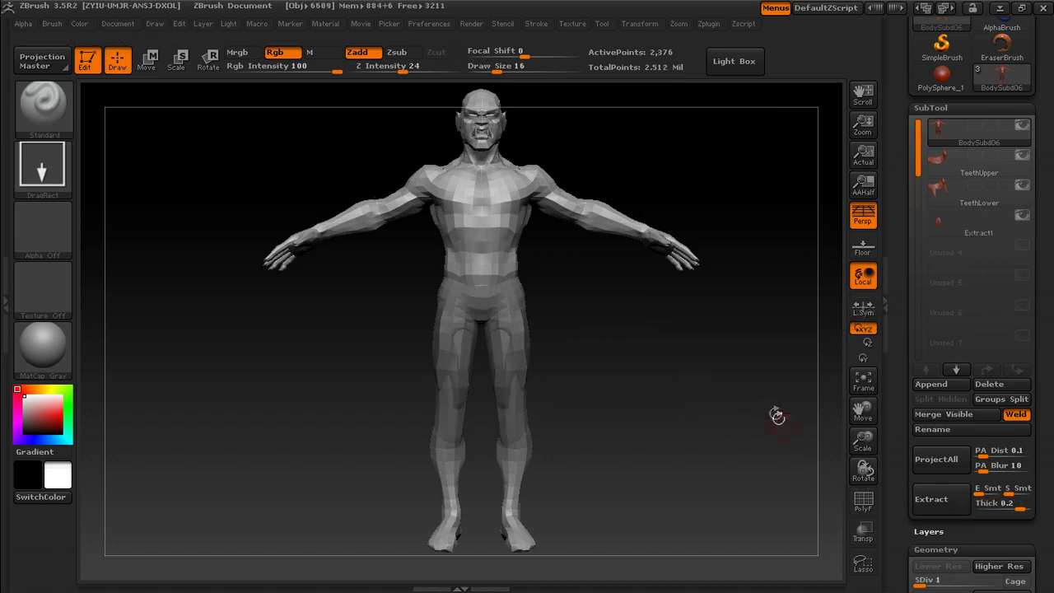
pyautogui.moveTo(785, 377); pyautogui.dragTo(747, 370)
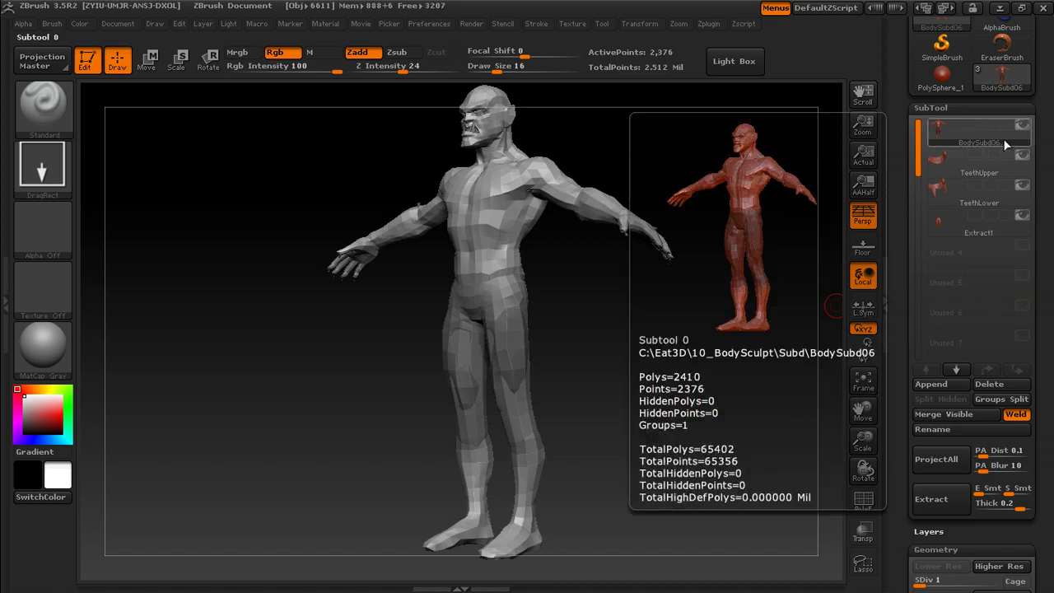
# - Return the body to subdivision level 6, select the Extract1 subtool and hide the other subtools
pyautogui.moveTo(904, 494); pyautogui.dragTo(904, 463)
pyautogui.click(985, 545)
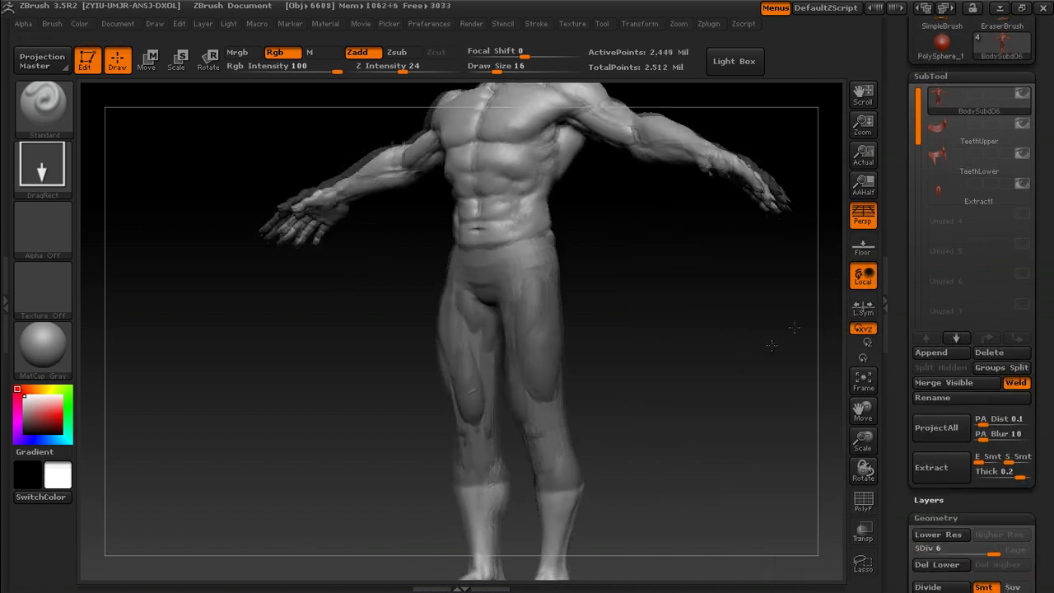
pyautogui.click(979, 191)
pyautogui.click(1023, 185)
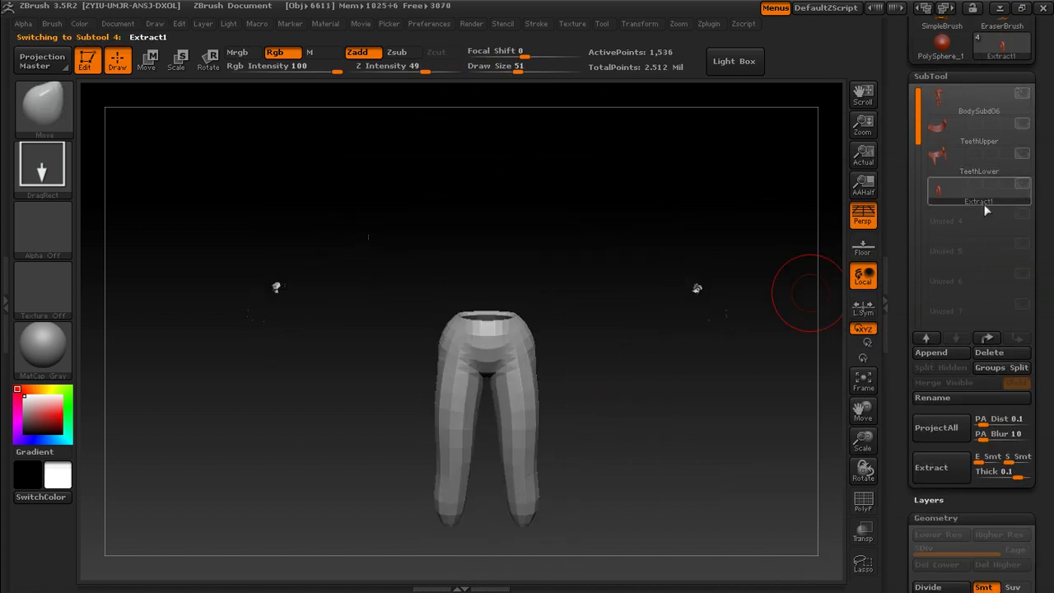
# - Isolate the pants mesh, delete the stray extracted fragments around it and show the BodySubd06 subtool again
pyautogui.keyDown('alt'); pyautogui.moveTo(673, 386); pyautogui.dragTo(667, 356); pyautogui.keyUp('alt')
pyautogui.press('s')
pyautogui.click(577, 322)
pyautogui.keyDown('ctrl'); pyautogui.keyDown('shift'); pyautogui.moveTo(598, 247); pyautogui.dragTo(405, 546); pyautogui.keyUp('shift'); pyautogui.keyUp('ctrl')
pyautogui.moveTo(896, 425); pyautogui.dragTo(902, 261)
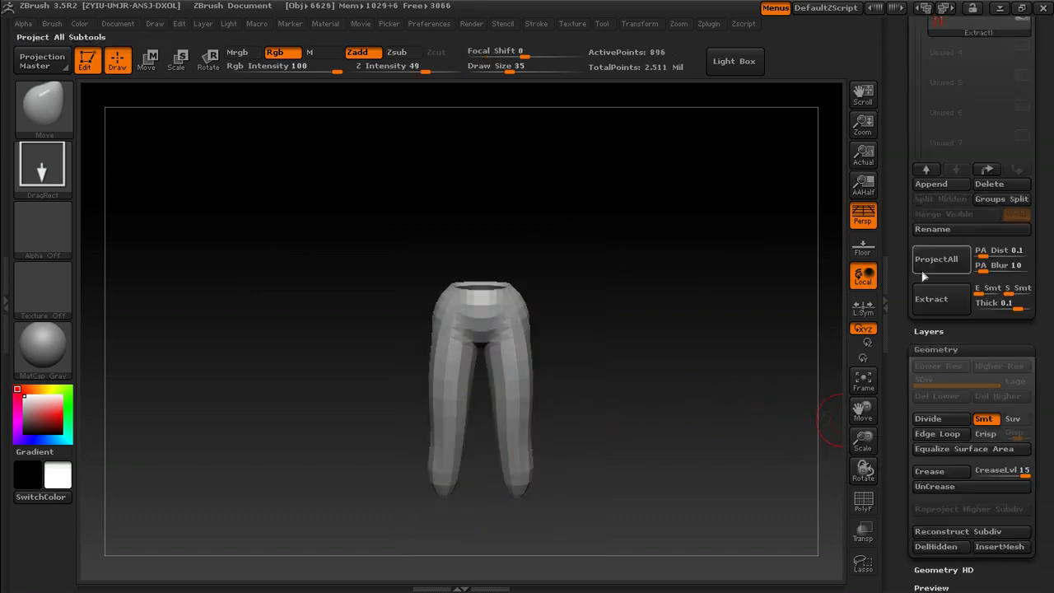
pyautogui.click(936, 350)
pyautogui.click(1023, 231)
# - Reshape the pants' front waist against the body with the Move brush at draw size 82
pyautogui.moveTo(612, 339)
pyautogui.keyDown('alt'); pyautogui.mouseDown()
pyautogui.moveTo(636, 379)
pyautogui.moveTo(660, 318)
pyautogui.moveTo(409, 391)
pyautogui.mouseUp(); pyautogui.keyUp('alt')
pyautogui.press(']')
pyautogui.press(']')
pyautogui.press(']')
pyautogui.moveTo(509, 383); pyautogui.dragTo(490, 395)
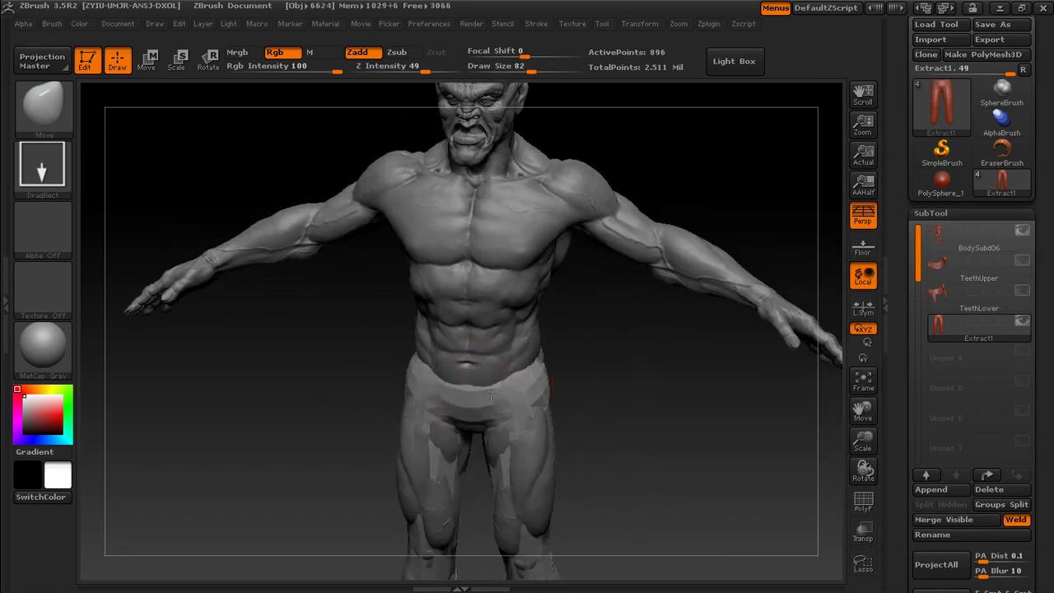
# - Turn on transparent display and reshape the waist opening around the abdomen with the Move brush at draw size 99
pyautogui.moveTo(630, 403)
pyautogui.keyDown('alt'); pyautogui.mouseDown()
pyautogui.moveTo(647, 461)
pyautogui.moveTo(568, 461)
pyautogui.mouseUp(); pyautogui.keyUp('alt')
pyautogui.click(863, 532)
pyautogui.press(']')
pyautogui.press(']')
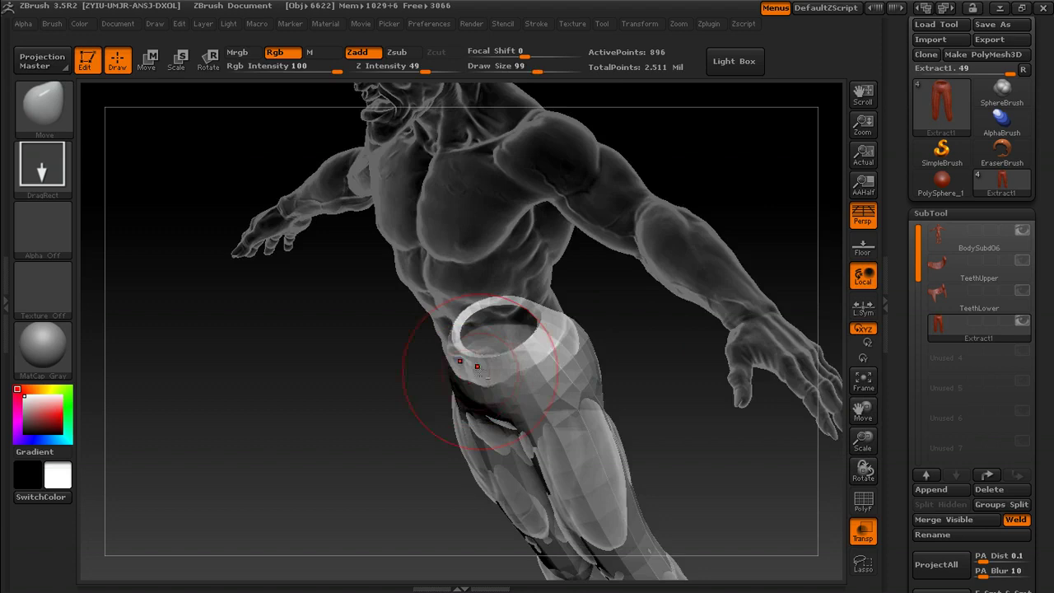
pyautogui.press('s')
pyautogui.click(636, 367)
pyautogui.moveTo(659, 375); pyautogui.dragTo(745, 387)
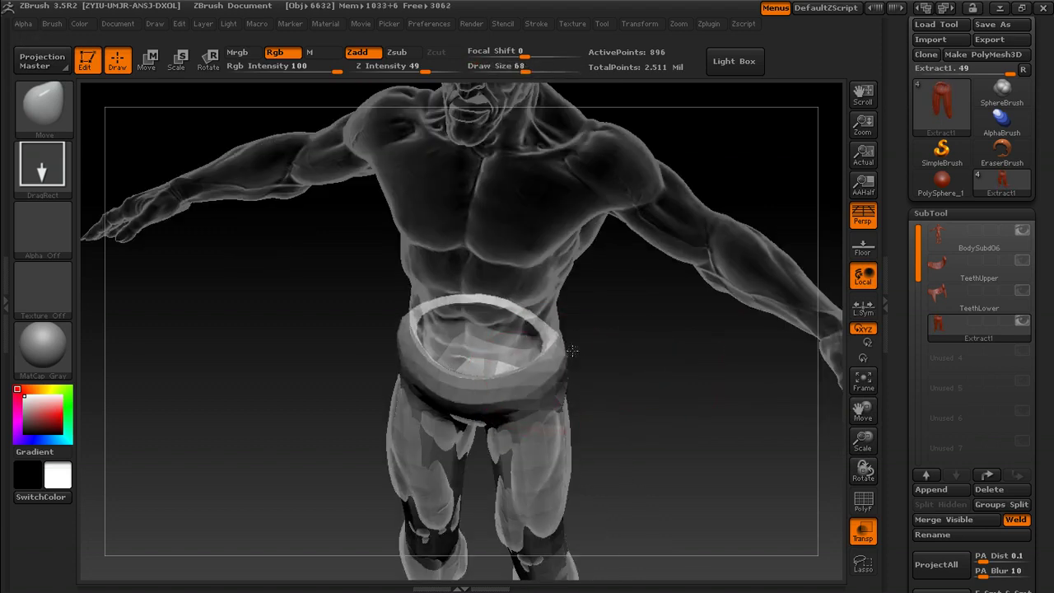
# - Pull the waistband's sides and front outward around the hips with the Move brush
pyautogui.moveTo(572, 351); pyautogui.dragTo(578, 347)
pyautogui.moveTo(606, 341); pyautogui.dragTo(595, 363)
pyautogui.moveTo(531, 370); pyautogui.dragTo(542, 367)
pyautogui.moveTo(708, 329)
pyautogui.mouseDown()
pyautogui.moveTo(628, 305)
pyautogui.moveTo(577, 321)
pyautogui.moveTo(680, 319)
pyautogui.mouseUp()
pyautogui.keyDown('alt'); pyautogui.moveTo(697, 371); pyautogui.dragTo(697, 331); pyautogui.keyUp('alt')
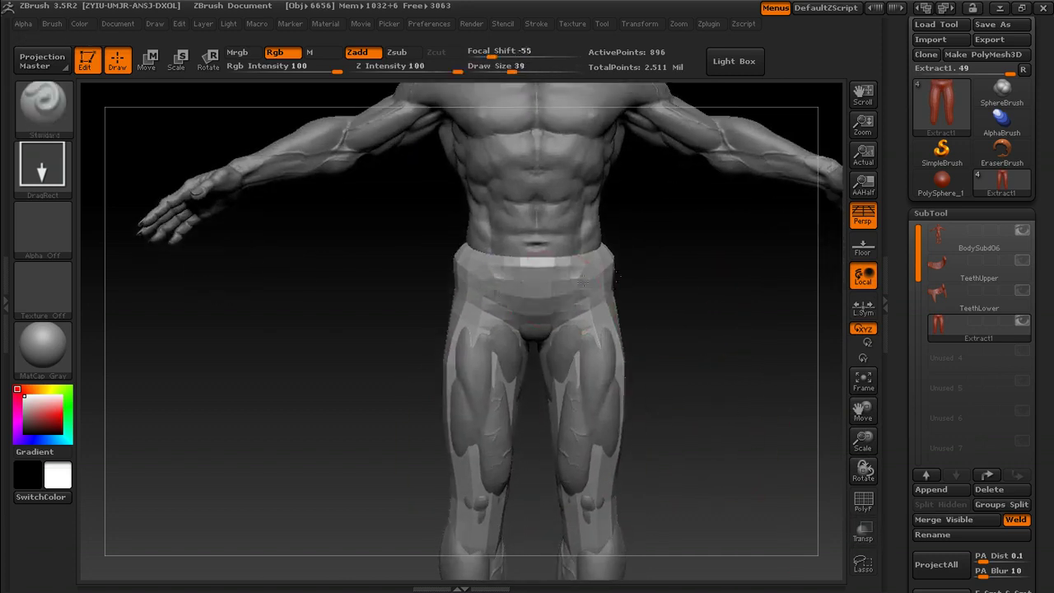
# - Smooth the low-resolution pants around the hips, seat and upper legs
pyautogui.moveTo(583, 282); pyautogui.dragTo(659, 284)
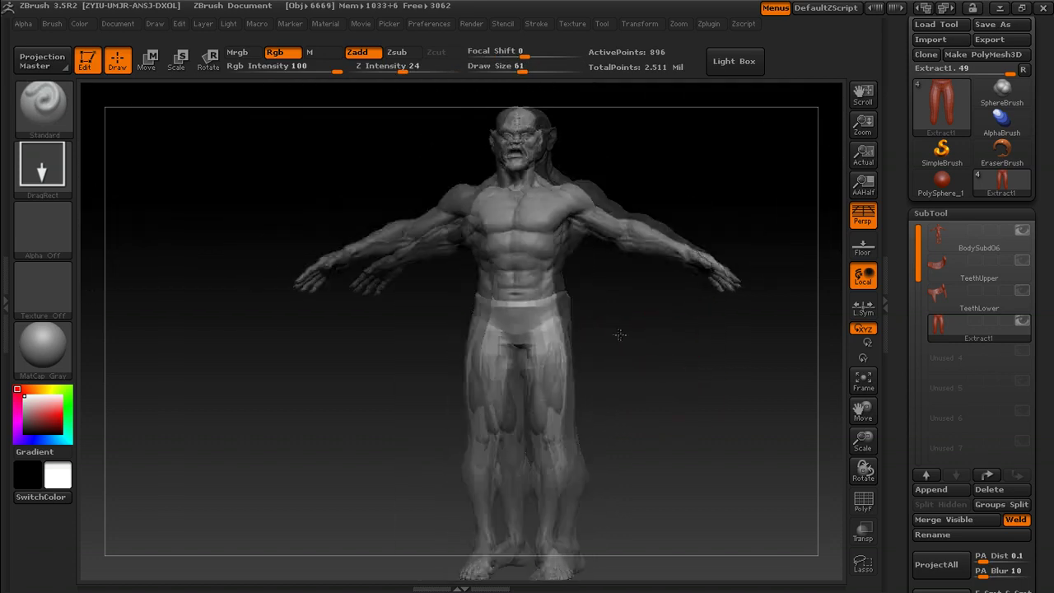
pyautogui.moveTo(618, 335); pyautogui.dragTo(659, 335)
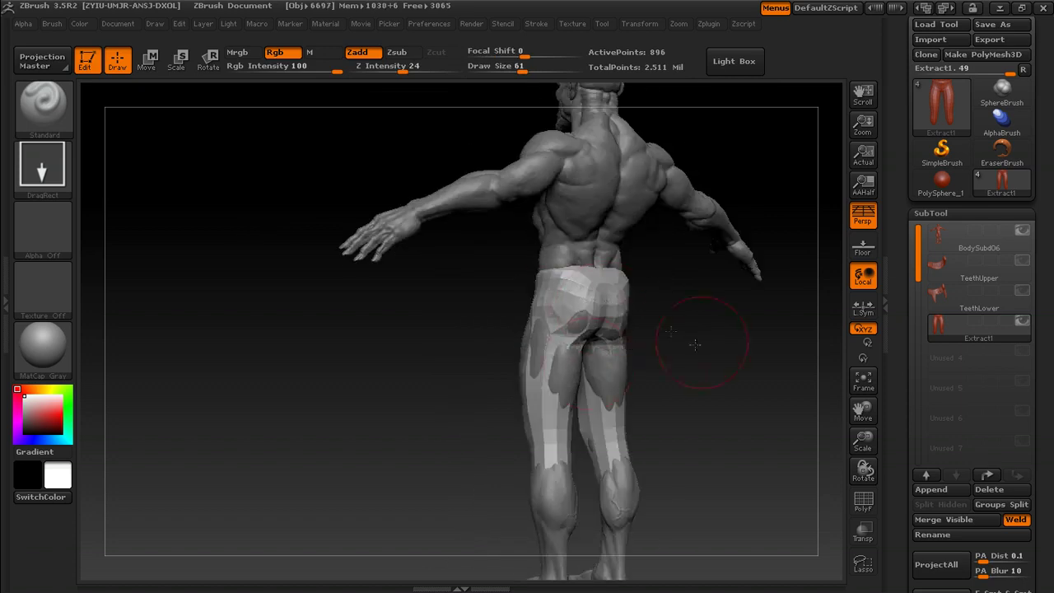
pyautogui.moveTo(694, 341); pyautogui.dragTo(635, 329)
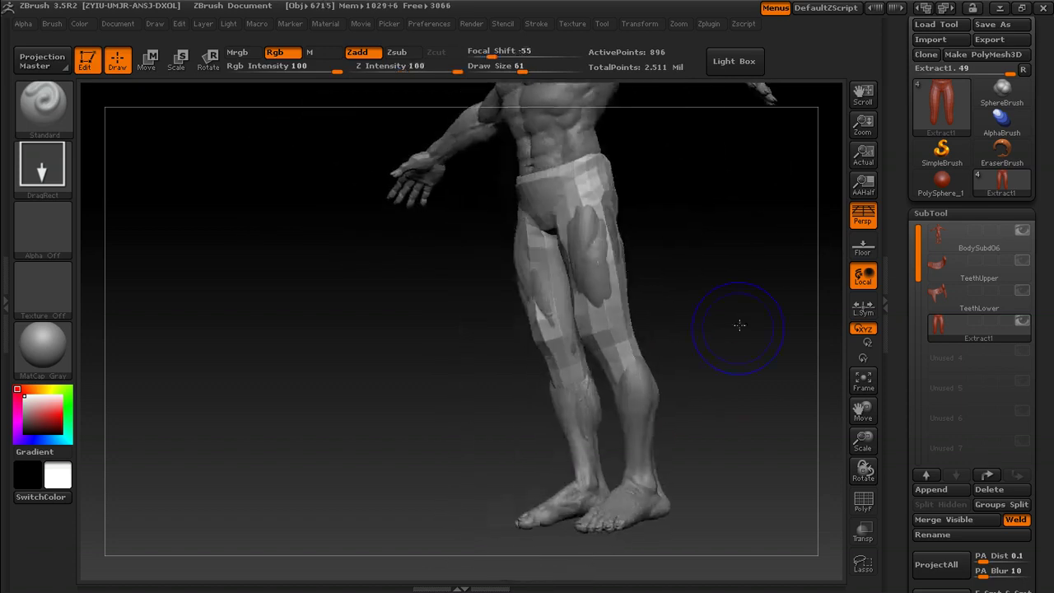
pyautogui.moveTo(737, 325); pyautogui.dragTo(800, 435)
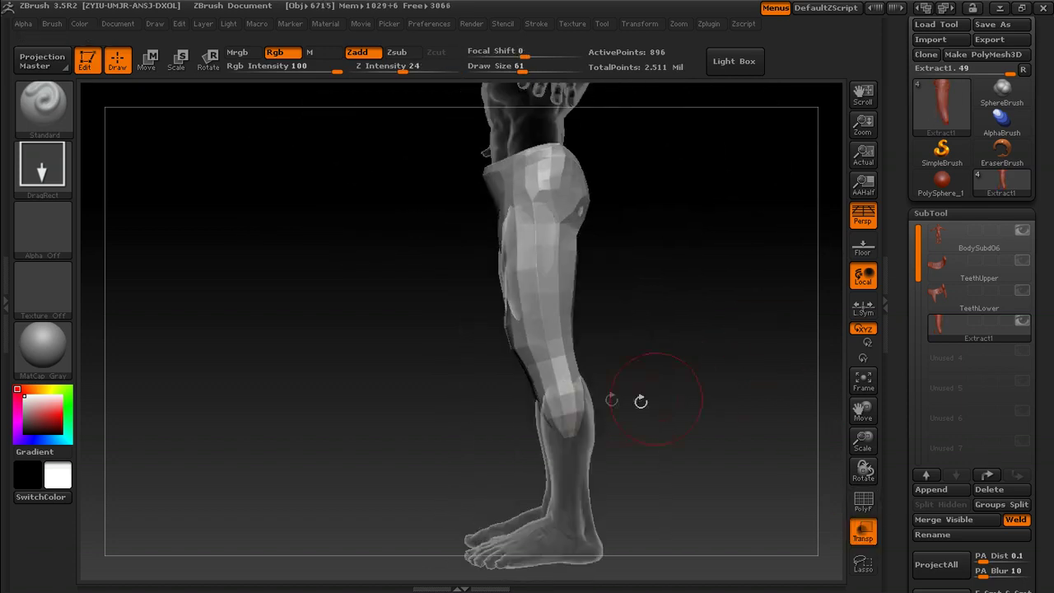
# - Pull the lower pant legs and hems outward below the knees with the Move brush
pyautogui.moveTo(605, 354); pyautogui.dragTo(636, 370)
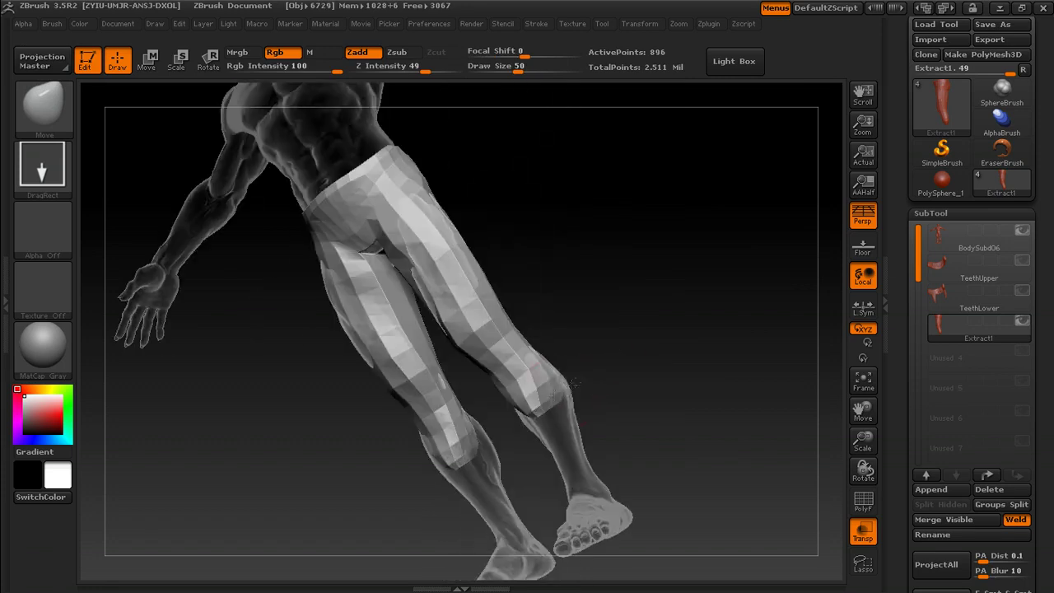
pyautogui.moveTo(635, 387); pyautogui.dragTo(651, 317)
pyautogui.moveTo(650, 371); pyautogui.dragTo(614, 375)
pyautogui.moveTo(507, 435)
pyautogui.mouseDown()
pyautogui.moveTo(539, 405)
pyautogui.moveTo(524, 395)
pyautogui.mouseUp()
pyautogui.moveTo(643, 362); pyautogui.dragTo(608, 404)
pyautogui.moveTo(657, 466); pyautogui.dragTo(646, 457)
pyautogui.moveTo(711, 410); pyautogui.dragTo(638, 391)
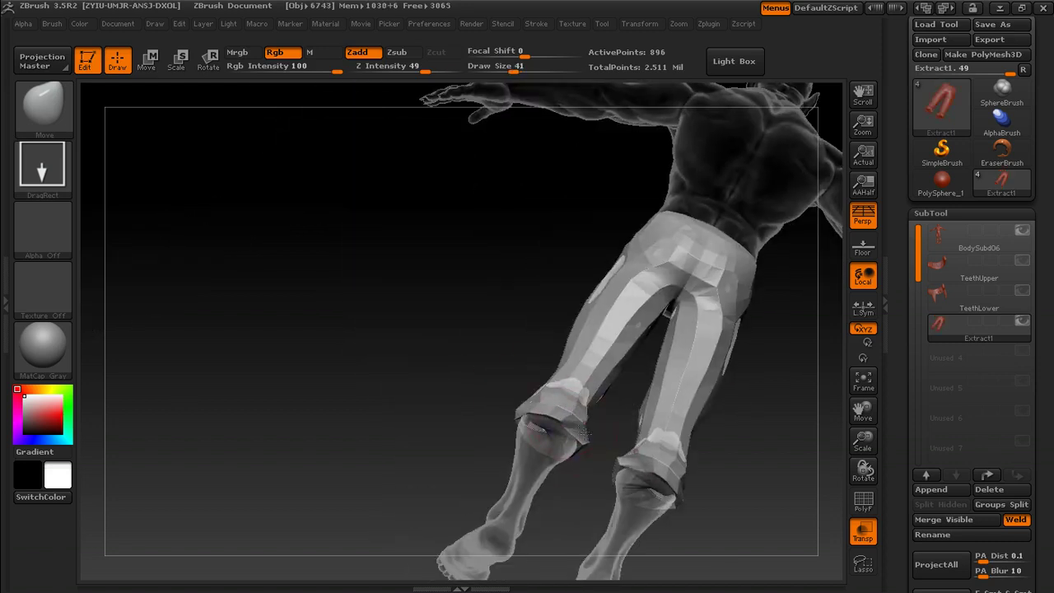
# - Widen the pants around the outer thighs and seat with a larger Move brush and smooth the thighs
pyautogui.moveTo(490, 402)
pyautogui.mouseDown()
pyautogui.moveTo(701, 398)
pyautogui.moveTo(708, 358)
pyautogui.mouseUp()
pyautogui.press(']')
pyautogui.moveTo(663, 285)
pyautogui.mouseDown()
pyautogui.moveTo(634, 337)
pyautogui.moveTo(533, 284)
pyautogui.mouseUp()
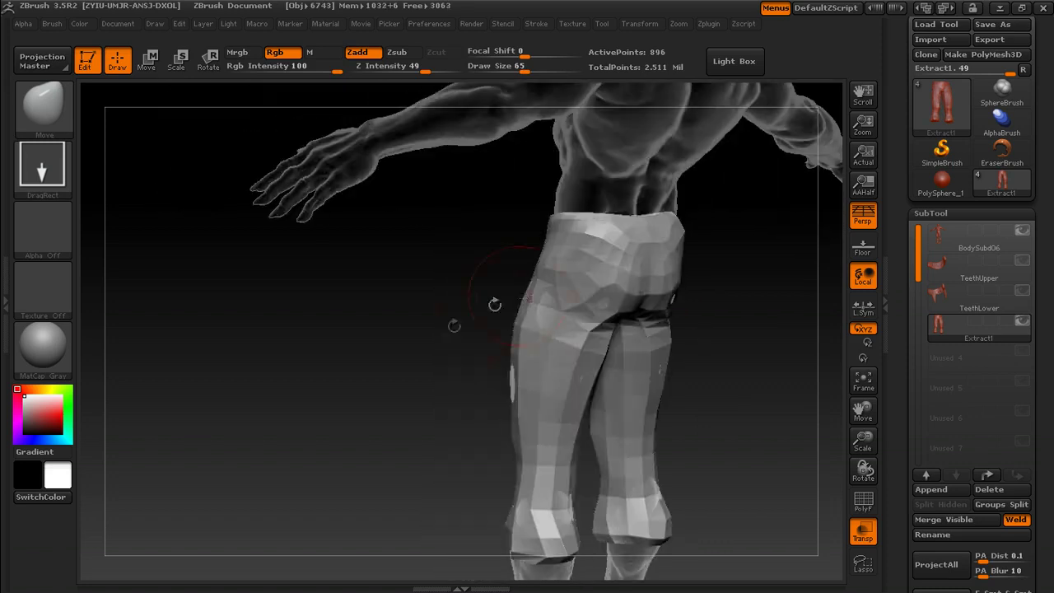
pyautogui.keyDown('shift'); pyautogui.moveTo(456, 325); pyautogui.dragTo(698, 340); pyautogui.keyUp('shift')
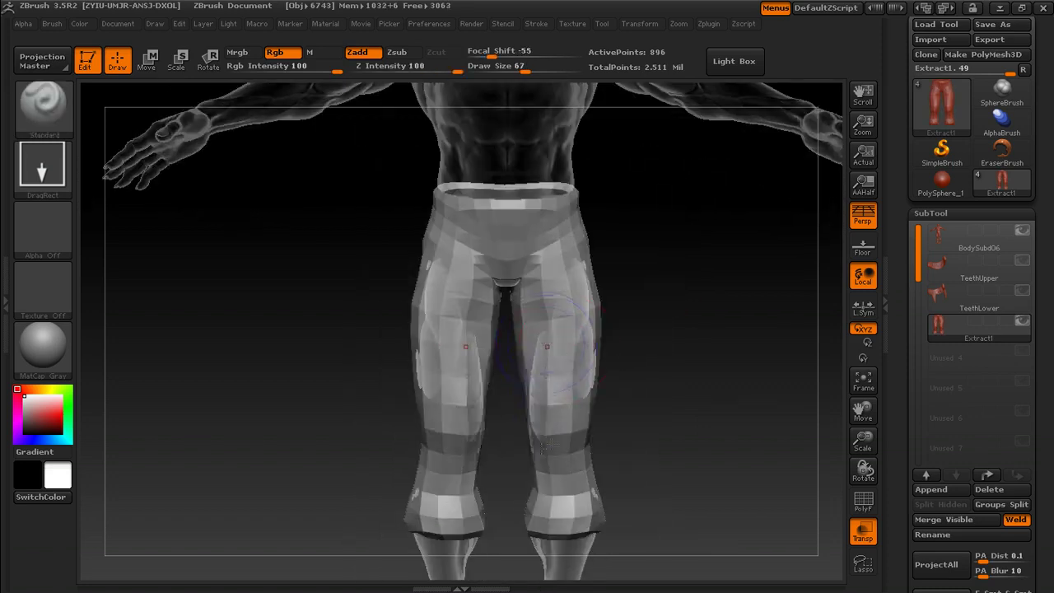
pyautogui.moveTo(718, 303); pyautogui.dragTo(731, 354)
# - Turn off transparent display and adjust the brush size for the pant hems
pyautogui.moveTo(906, 529); pyautogui.dragTo(906, 462)
pyautogui.moveTo(897, 559); pyautogui.dragTo(899, 460)
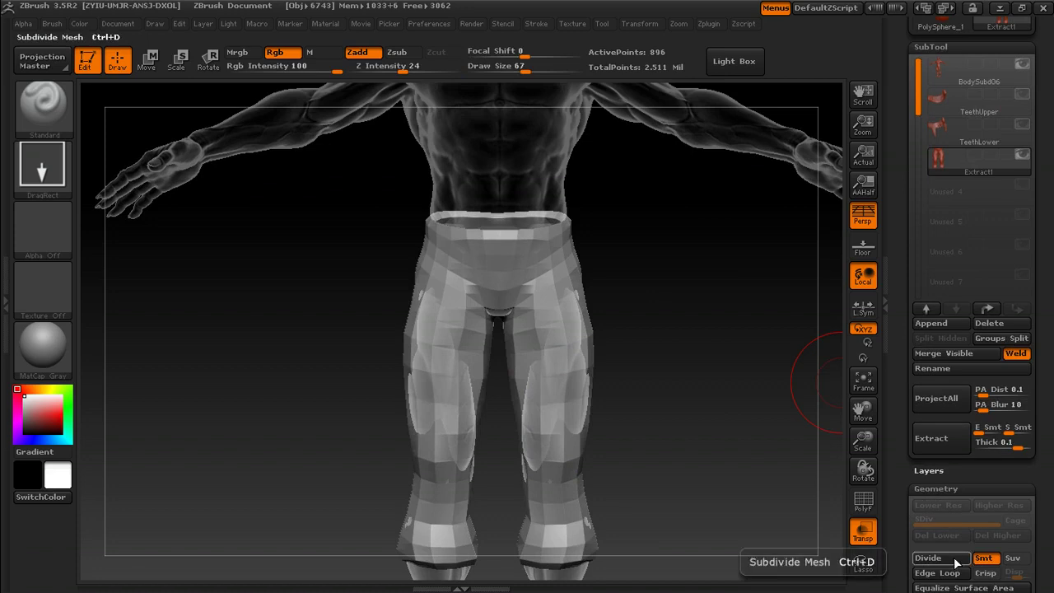
pyautogui.click(863, 534)
pyautogui.press('[')
pyautogui.moveTo(652, 378)
pyautogui.keyDown('alt'); pyautogui.mouseDown()
pyautogui.moveTo(651, 390)
pyautogui.moveTo(638, 348)
pyautogui.moveTo(572, 391)
pyautogui.mouseUp(); pyautogui.keyUp('alt')
pyautogui.moveTo(667, 446); pyautogui.dragTo(688, 432)
pyautogui.press('s')
pyautogui.moveTo(683, 455)
pyautogui.mouseDown()
pyautogui.moveTo(695, 456)
pyautogui.moveTo(700, 404)
pyautogui.mouseUp()
# - Pull the pant hems away from the shins with the Move brush at draw size 70
pyautogui.press('b')
pyautogui.press('m')
pyautogui.press('v')
pyautogui.press('s')
pyautogui.click(650, 457)
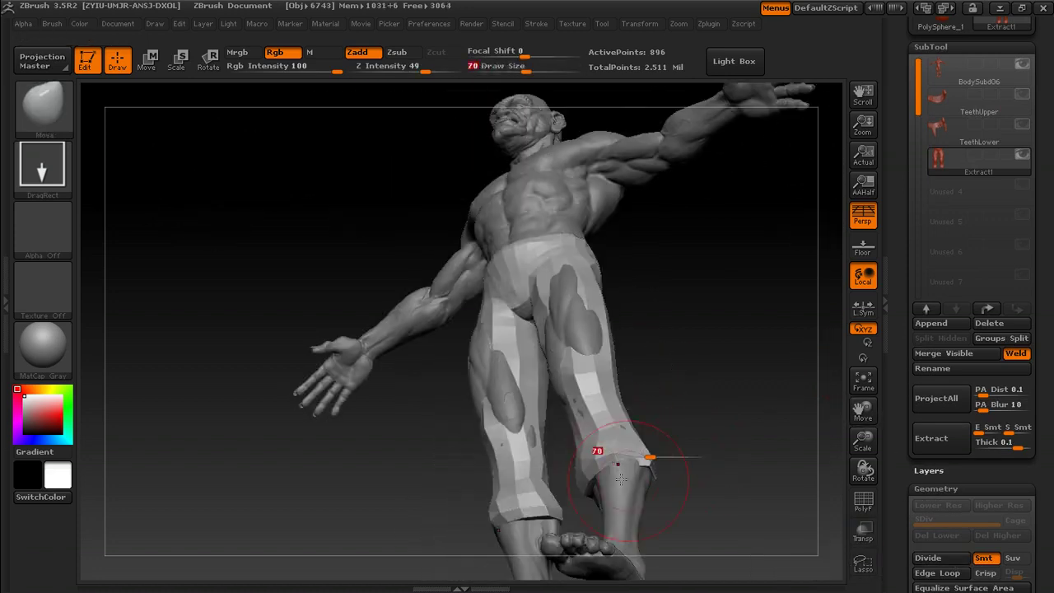
pyautogui.press('s')
pyautogui.moveTo(678, 440)
pyautogui.mouseDown()
pyautogui.moveTo(664, 445)
pyautogui.moveTo(701, 423)
pyautogui.moveTo(628, 395)
pyautogui.moveTo(725, 399)
pyautogui.moveTo(619, 416)
pyautogui.mouseUp()
pyautogui.press('s')
pyautogui.click(599, 408)
pyautogui.moveTo(671, 284)
pyautogui.keyDown('alt'); pyautogui.mouseDown()
pyautogui.moveTo(630, 388)
pyautogui.moveTo(626, 461)
pyautogui.mouseUp(); pyautogui.keyUp('alt')
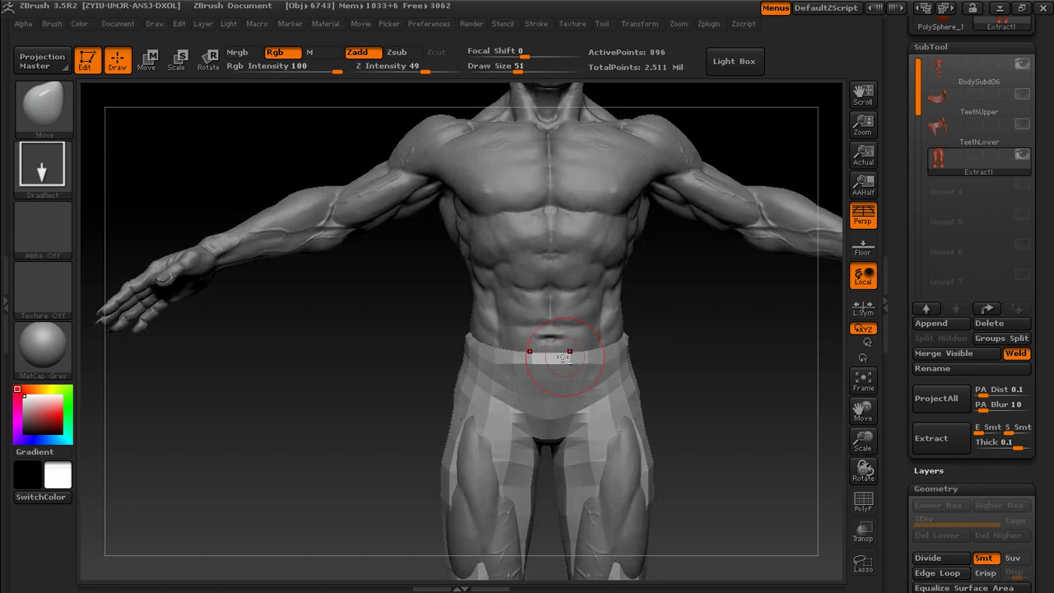
# - Refine the waistband and hips of the pants with the Move brush, adjusting the draw size between strokes
pyautogui.moveTo(684, 361)
pyautogui.mouseDown()
pyautogui.moveTo(688, 403)
pyautogui.moveTo(581, 403)
pyautogui.moveTo(684, 395)
pyautogui.moveTo(499, 442)
pyautogui.mouseUp()
pyautogui.press('s')
pyautogui.moveTo(659, 354)
pyautogui.mouseDown()
pyautogui.moveTo(610, 384)
pyautogui.moveTo(560, 388)
pyautogui.mouseUp()
pyautogui.press('s')
pyautogui.moveTo(540, 388); pyautogui.dragTo(550, 388)
pyautogui.moveTo(700, 370); pyautogui.dragTo(589, 381)
pyautogui.press('s')
pyautogui.moveTo(659, 375)
pyautogui.mouseDown()
pyautogui.moveTo(541, 390)
pyautogui.moveTo(710, 313)
pyautogui.moveTo(676, 362)
pyautogui.moveTo(701, 386)
pyautogui.moveTo(682, 403)
pyautogui.moveTo(729, 431)
pyautogui.mouseUp()
pyautogui.press('s')
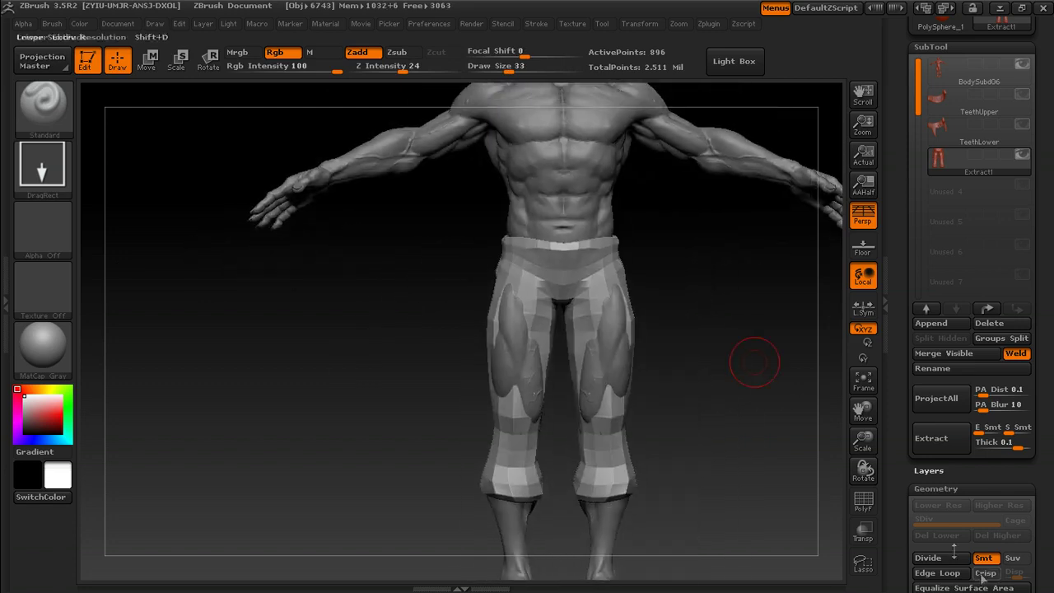
# - Divide the pants to subdivision level 2 with Smt off, and smooth the waist and seat
pyautogui.click(928, 557)
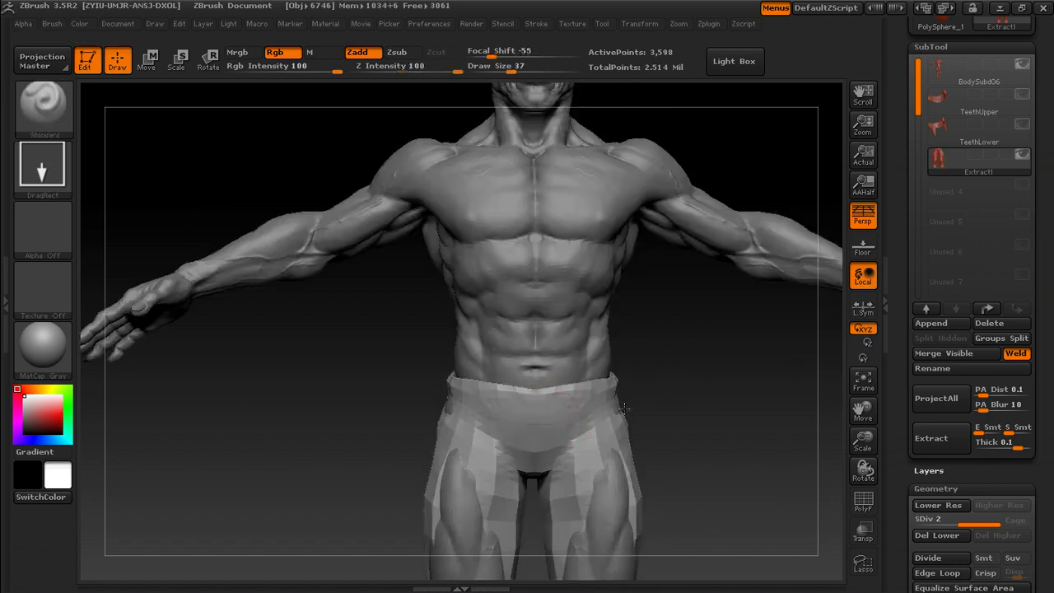
pyautogui.press('s')
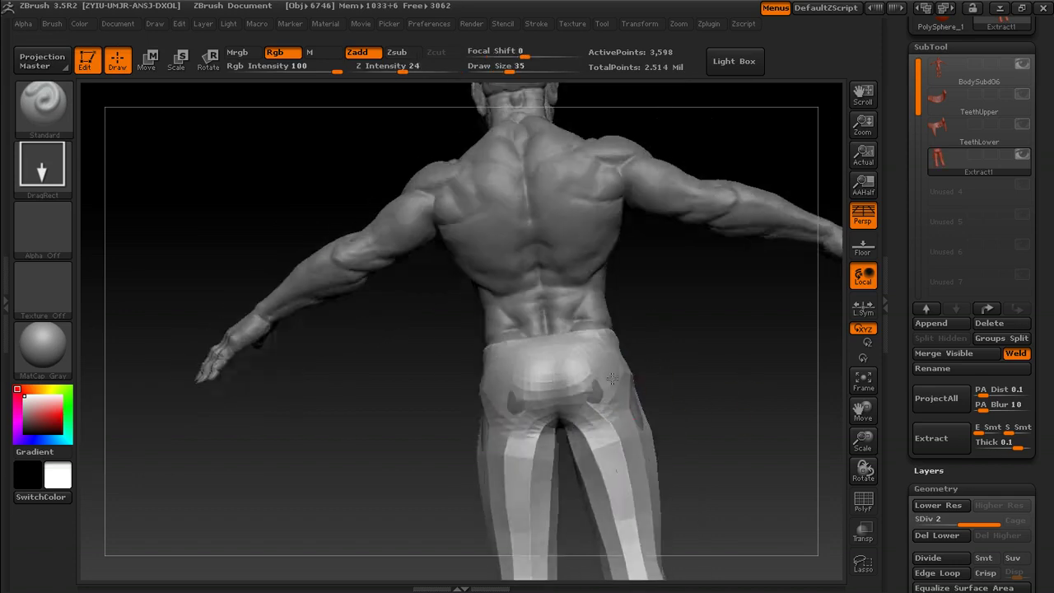
pyautogui.press('s')
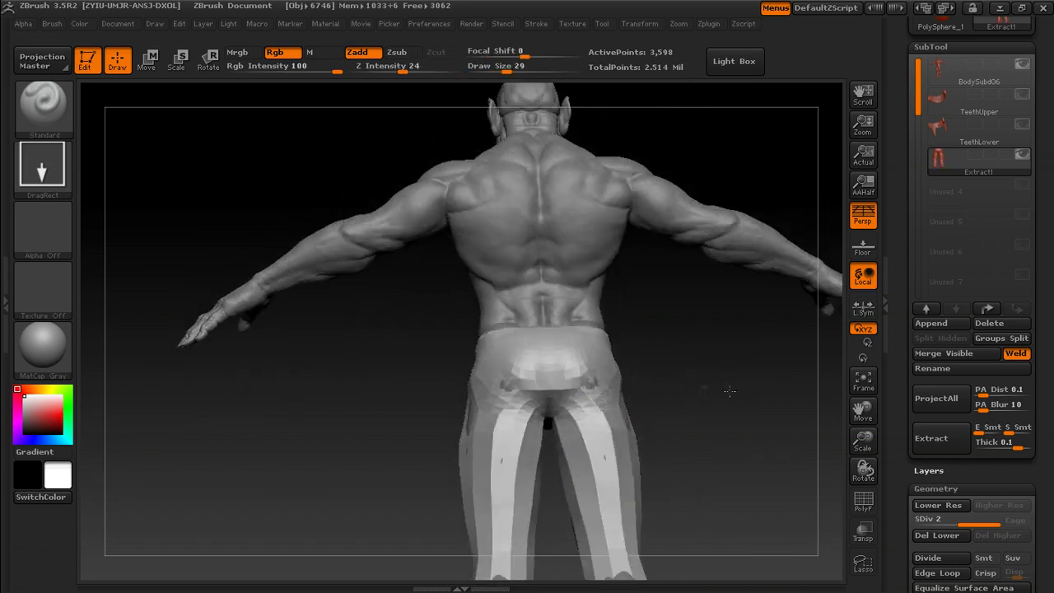
pyautogui.moveTo(729, 391); pyautogui.dragTo(483, 376)
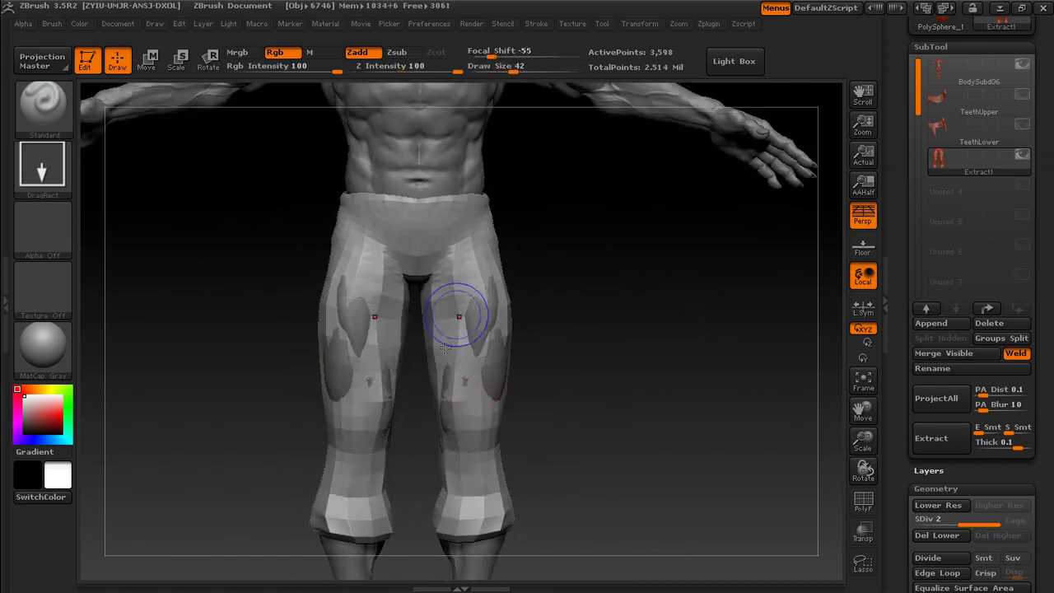
# - Smooth the crotch and thighs and build up the pant legs with the Standard brush to cover the poking-through body
pyautogui.keyDown('alt'); pyautogui.moveTo(445, 348); pyautogui.dragTo(435, 451, button='right'); pyautogui.keyUp('alt')
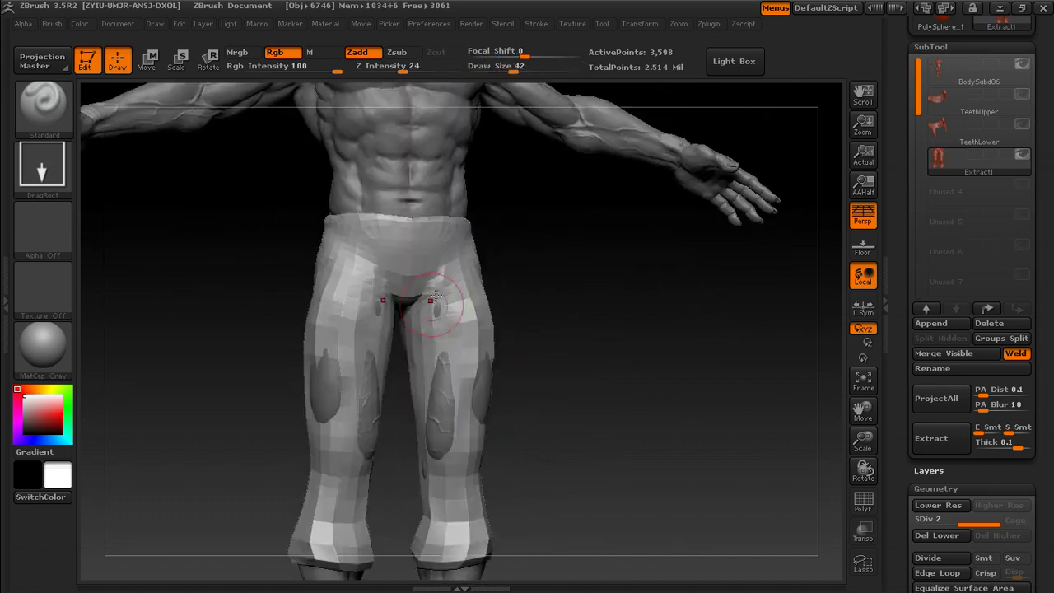
pyautogui.moveTo(476, 456); pyautogui.dragTo(487, 430)
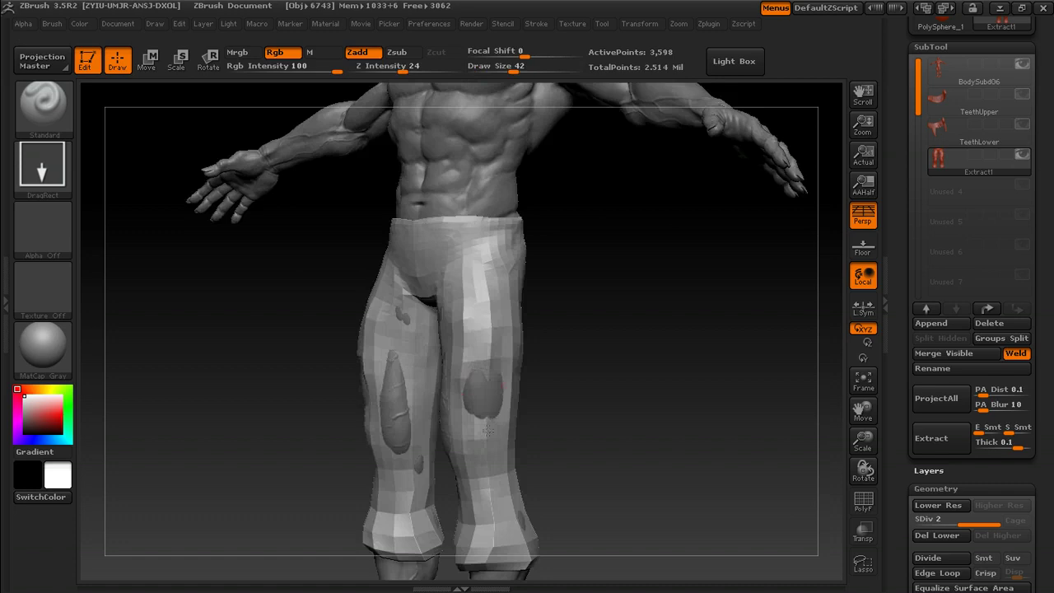
pyautogui.moveTo(547, 400)
pyautogui.mouseDown()
pyautogui.moveTo(529, 350)
pyautogui.moveTo(550, 427)
pyautogui.moveTo(553, 357)
pyautogui.moveTo(585, 390)
pyautogui.moveTo(506, 414)
pyautogui.moveTo(544, 460)
pyautogui.moveTo(528, 436)
pyautogui.mouseUp()
pyautogui.press('b')
pyautogui.press('s')
pyautogui.press('t')
pyautogui.moveTo(527, 436)
pyautogui.keyDown('shift'); pyautogui.mouseDown()
pyautogui.moveTo(524, 426)
pyautogui.moveTo(544, 428)
pyautogui.mouseUp(); pyautogui.keyUp('shift')
pyautogui.moveTo(543, 428)
pyautogui.mouseDown()
pyautogui.moveTo(520, 435)
pyautogui.moveTo(542, 440)
pyautogui.mouseUp()
pyautogui.moveTo(593, 441); pyautogui.dragTo(537, 444)
pyautogui.moveTo(558, 402); pyautogui.dragTo(599, 402)
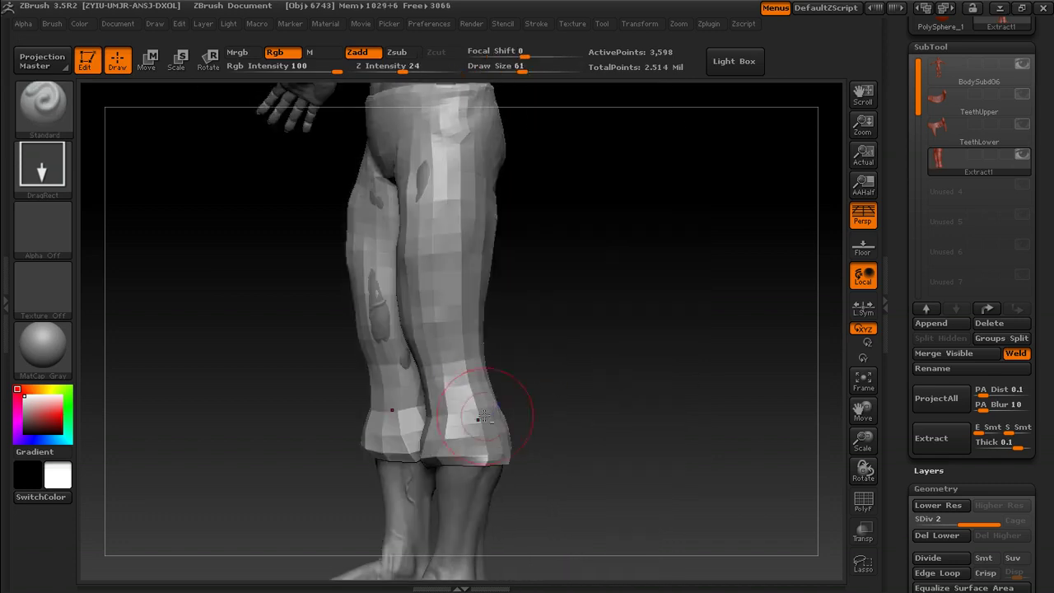
# - Build up and smooth the flared fabric above the pant hems, varying the brush size
pyautogui.moveTo(536, 453); pyautogui.dragTo(581, 455)
pyautogui.keyDown('shift'); pyautogui.moveTo(430, 443); pyautogui.dragTo(446, 443); pyautogui.keyUp('shift')
pyautogui.moveTo(544, 437)
pyautogui.mouseDown()
pyautogui.moveTo(520, 376)
pyautogui.moveTo(535, 345)
pyautogui.moveTo(547, 445)
pyautogui.mouseUp()
pyautogui.press(']')
pyautogui.press(']')
pyautogui.press(']')
pyautogui.moveTo(461, 441); pyautogui.dragTo(454, 439)
pyautogui.moveTo(535, 437); pyautogui.dragTo(617, 487)
pyautogui.press('[')
pyautogui.moveTo(527, 461); pyautogui.dragTo(462, 457)
pyautogui.moveTo(527, 453); pyautogui.dragTo(470, 449)
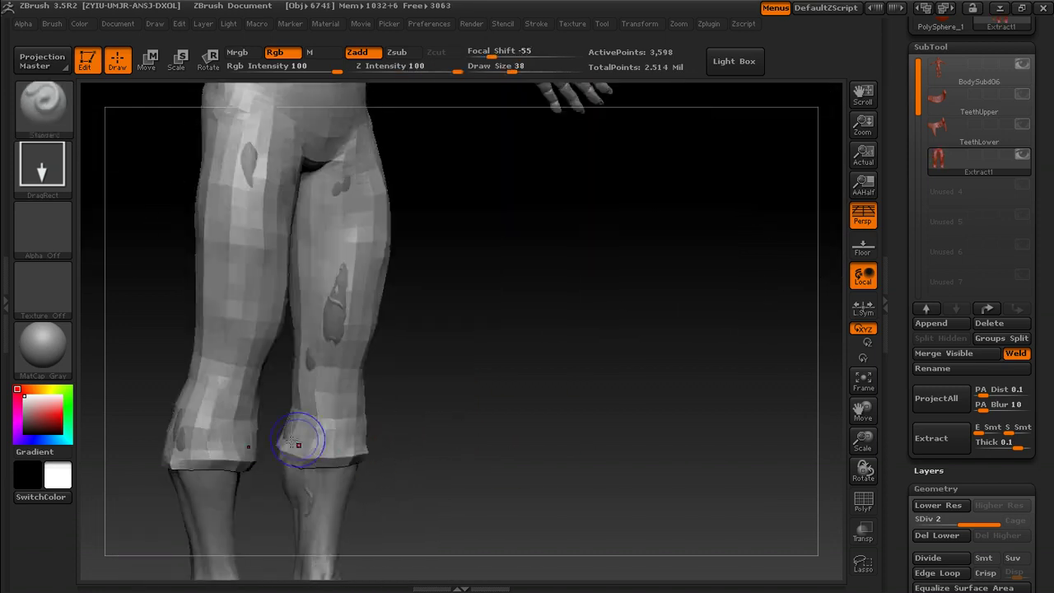
# - Smooth the inner hems and thighs and refine the lower legs with a smaller brush
pyautogui.keyDown('shift'); pyautogui.moveTo(301, 437); pyautogui.dragTo(310, 430); pyautogui.keyUp('shift')
pyautogui.keyDown('alt'); pyautogui.moveTo(511, 370); pyautogui.dragTo(514, 437); pyautogui.keyUp('alt')
pyautogui.keyDown('shift'); pyautogui.moveTo(355, 395); pyautogui.dragTo(353, 440); pyautogui.keyUp('shift')
pyautogui.moveTo(527, 395); pyautogui.dragTo(539, 383)
pyautogui.keyDown('shift'); pyautogui.moveTo(346, 285); pyautogui.dragTo(367, 278); pyautogui.keyUp('shift')
pyautogui.moveTo(527, 370)
pyautogui.mouseDown()
pyautogui.moveTo(560, 396)
pyautogui.moveTo(515, 374)
pyautogui.moveTo(601, 375)
pyautogui.moveTo(510, 383)
pyautogui.mouseUp()
pyautogui.press('[')
pyautogui.press('[')
pyautogui.press('[')
pyautogui.moveTo(350, 358); pyautogui.dragTo(336, 354)
pyautogui.moveTo(527, 329)
pyautogui.mouseDown()
pyautogui.moveTo(505, 358)
pyautogui.moveTo(546, 341)
pyautogui.moveTo(568, 404)
pyautogui.moveTo(505, 330)
pyautogui.moveTo(498, 350)
pyautogui.moveTo(474, 361)
pyautogui.moveTo(552, 360)
pyautogui.moveTo(471, 370)
pyautogui.mouseUp()
# - Switch to the Move brush and tune its draw size for reshaping the pants
pyautogui.press('b')
pyautogui.press('s')
pyautogui.press('t')
pyautogui.press('b')
pyautogui.press('m')
pyautogui.press('v')
pyautogui.press('[')
pyautogui.press('[')
pyautogui.press(']')
pyautogui.press(']')
pyautogui.press(']')
pyautogui.press(']')
pyautogui.keyDown('alt'); pyautogui.moveTo(639, 368); pyautogui.dragTo(642, 387); pyautogui.keyUp('alt')
# - Work on the pants with the Standard brush and divide them to subdivision level 3 with Smt on
pyautogui.press('b')
pyautogui.press('s')
pyautogui.press('t')
pyautogui.moveTo(642, 387)
pyautogui.mouseDown()
pyautogui.moveTo(612, 388)
pyautogui.moveTo(655, 421)
pyautogui.mouseUp()
pyautogui.click(982, 558)
# - Smooth the blocky facets on the upper legs of the subdivided pants
pyautogui.moveTo(815, 461)
pyautogui.mouseDown()
pyautogui.moveTo(630, 358)
pyautogui.moveTo(651, 420)
pyautogui.moveTo(654, 354)
pyautogui.mouseUp()
pyautogui.keyDown('shift'); pyautogui.moveTo(530, 341); pyautogui.dragTo(534, 358); pyautogui.keyUp('shift')
pyautogui.moveTo(656, 387)
pyautogui.keyDown('alt'); pyautogui.mouseDown()
pyautogui.moveTo(654, 365)
pyautogui.moveTo(617, 359)
pyautogui.mouseUp(); pyautogui.keyUp('alt')
pyautogui.keyDown('shift'); pyautogui.moveTo(593, 330); pyautogui.dragTo(593, 339); pyautogui.keyUp('shift')
pyautogui.moveTo(658, 395); pyautogui.dragTo(696, 391)
pyautogui.moveTo(695, 391)
pyautogui.keyDown('alt'); pyautogui.mouseDown()
pyautogui.moveTo(692, 346)
pyautogui.moveTo(655, 375)
pyautogui.moveTo(625, 362)
pyautogui.moveTo(560, 371)
pyautogui.mouseUp(); pyautogui.keyUp('alt')
# - Smooth the seat and the backs of the pant legs down towards the knees
pyautogui.moveTo(649, 426); pyautogui.dragTo(519, 347)
pyautogui.keyDown('shift'); pyautogui.moveTo(664, 375); pyautogui.dragTo(630, 358); pyautogui.keyUp('shift')
pyautogui.keyDown('alt'); pyautogui.moveTo(630, 359); pyautogui.dragTo(589, 416); pyautogui.keyUp('alt')
pyautogui.moveTo(667, 363)
pyautogui.keyDown('alt'); pyautogui.mouseDown()
pyautogui.moveTo(669, 295)
pyautogui.moveTo(648, 237)
pyautogui.mouseUp(); pyautogui.keyUp('alt')
pyautogui.moveTo(659, 330); pyautogui.dragTo(680, 328)
pyautogui.keyDown('shift'); pyautogui.moveTo(569, 297); pyautogui.dragTo(577, 329); pyautogui.keyUp('shift')
pyautogui.moveTo(667, 346); pyautogui.dragTo(646, 347)
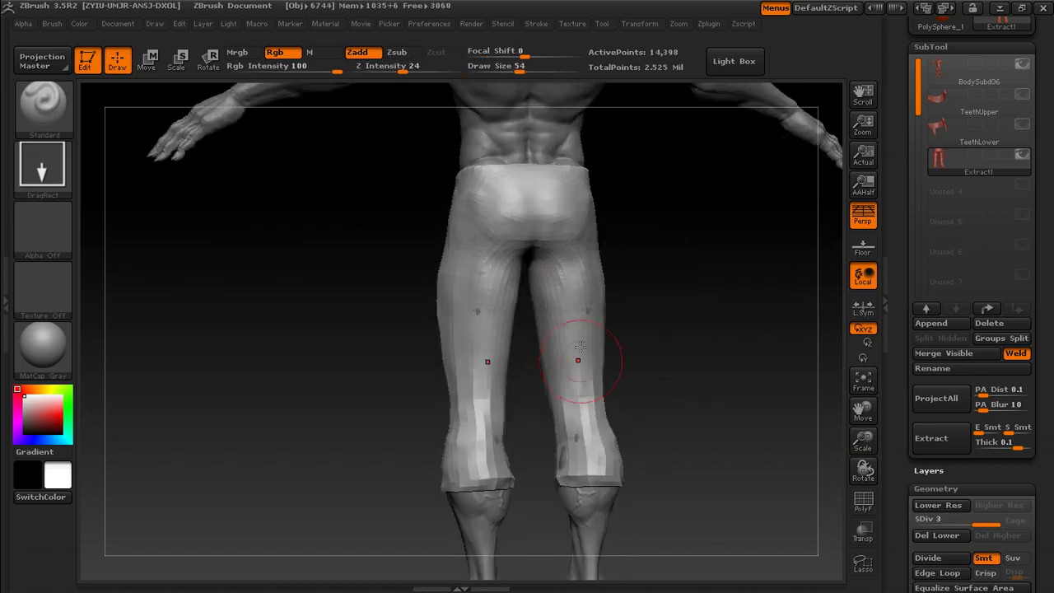
# - Smooth the facets around the knees and lower pant legs from the back, sides and front
pyautogui.moveTo(590, 464); pyautogui.dragTo(640, 477)
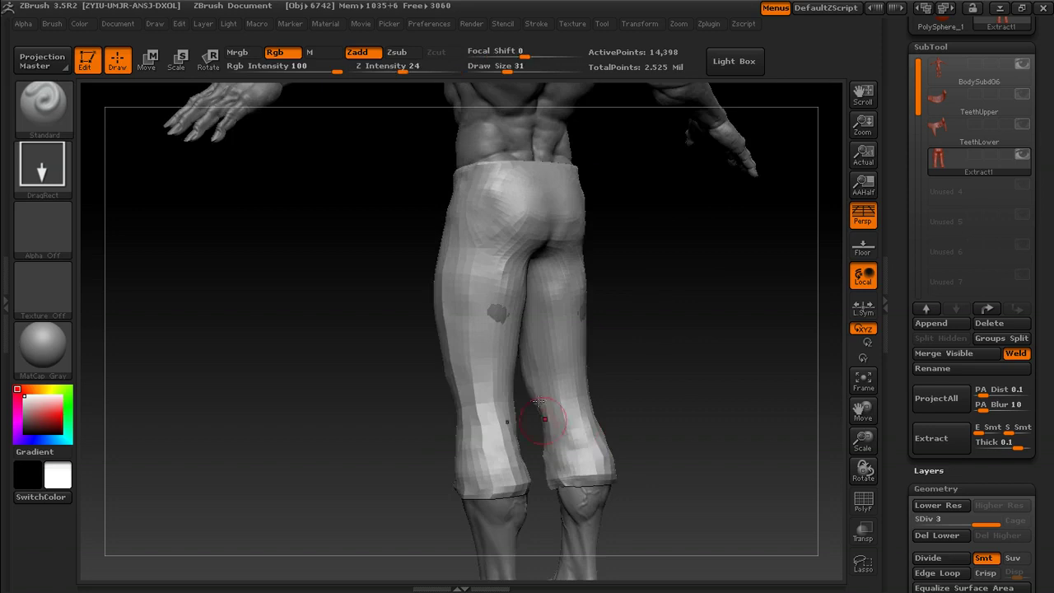
pyautogui.moveTo(682, 429); pyautogui.dragTo(628, 466)
pyautogui.moveTo(674, 384)
pyautogui.keyDown('alt'); pyautogui.mouseDown()
pyautogui.moveTo(669, 468)
pyautogui.moveTo(671, 371)
pyautogui.mouseUp(); pyautogui.keyUp('alt')
pyautogui.moveTo(671, 395); pyautogui.dragTo(576, 404)
pyautogui.moveTo(650, 412)
pyautogui.keyDown('shift'); pyautogui.mouseDown()
pyautogui.moveTo(680, 428)
pyautogui.moveTo(762, 430)
pyautogui.mouseUp(); pyautogui.keyUp('shift')
pyautogui.moveTo(685, 421); pyautogui.dragTo(608, 426)
pyautogui.press('s')
pyautogui.moveTo(694, 429); pyautogui.dragTo(576, 435)
pyautogui.moveTo(644, 428); pyautogui.dragTo(567, 446)
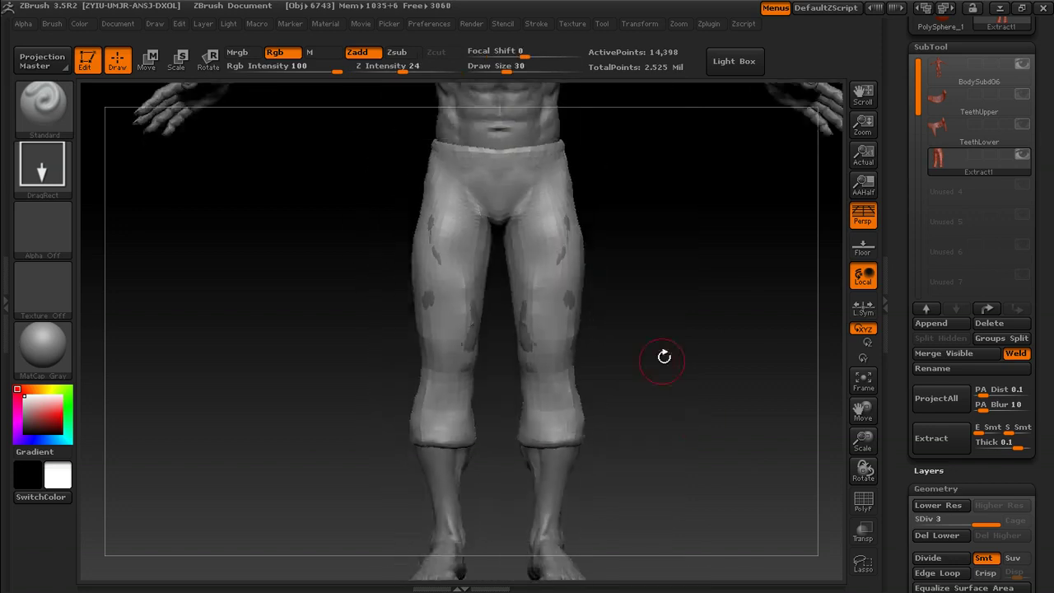
# - Smooth the front of the pants across the hips, waist and upper thighs
pyautogui.press('s')
pyautogui.moveTo(501, 404); pyautogui.dragTo(523, 400)
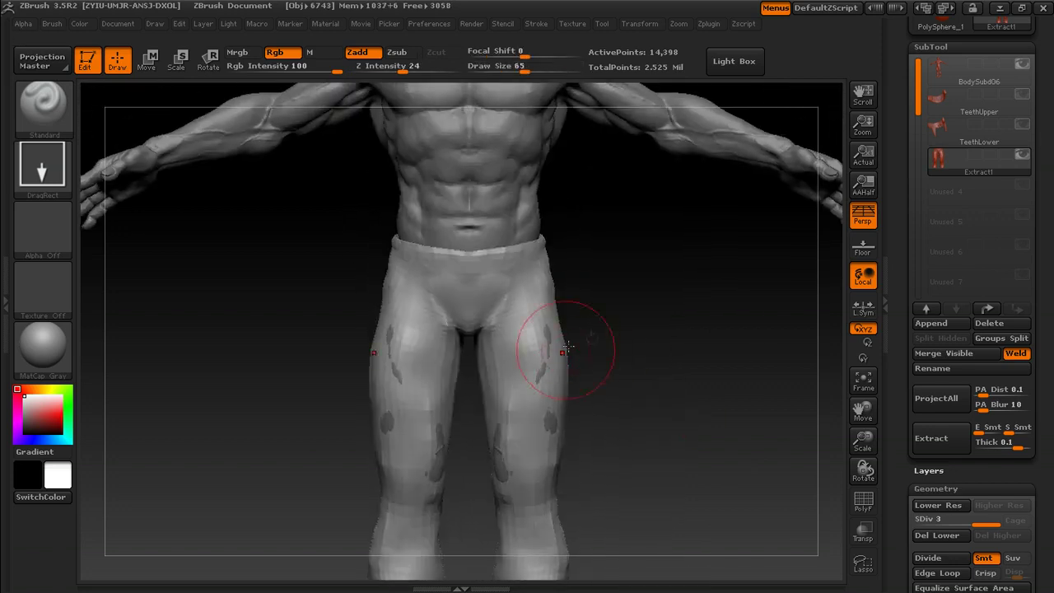
pyautogui.moveTo(659, 354); pyautogui.dragTo(609, 366)
pyautogui.keyDown('shift'); pyautogui.moveTo(483, 294); pyautogui.dragTo(479, 308); pyautogui.keyUp('shift')
pyautogui.moveTo(626, 363); pyautogui.dragTo(581, 365)
pyautogui.moveTo(626, 391)
pyautogui.mouseDown()
pyautogui.moveTo(527, 415)
pyautogui.moveTo(505, 447)
pyautogui.moveTo(595, 306)
pyautogui.mouseUp()
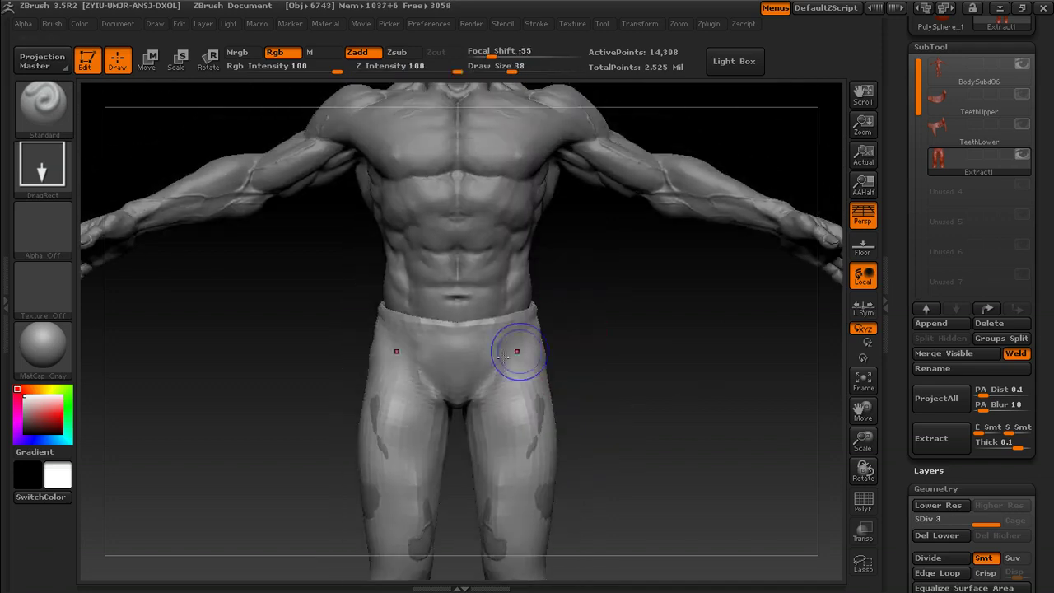
pyautogui.moveTo(503, 356)
pyautogui.mouseDown()
pyautogui.moveTo(577, 370)
pyautogui.moveTo(447, 418)
pyautogui.mouseUp()
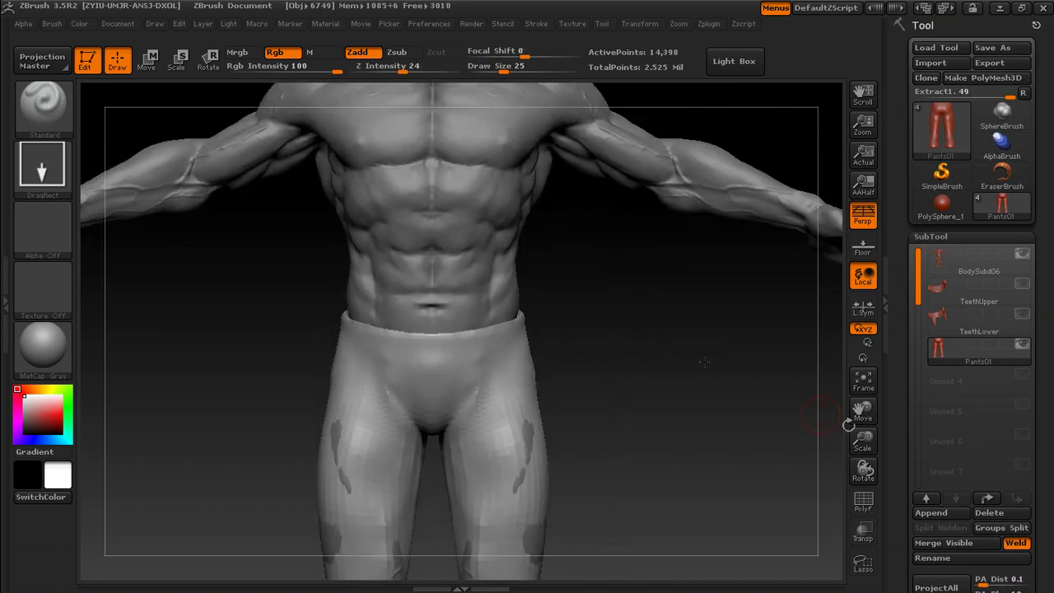
# - Divide the pants to subdivision level 4, mask a band around the waist and invert the mask
pyautogui.click(936, 442)
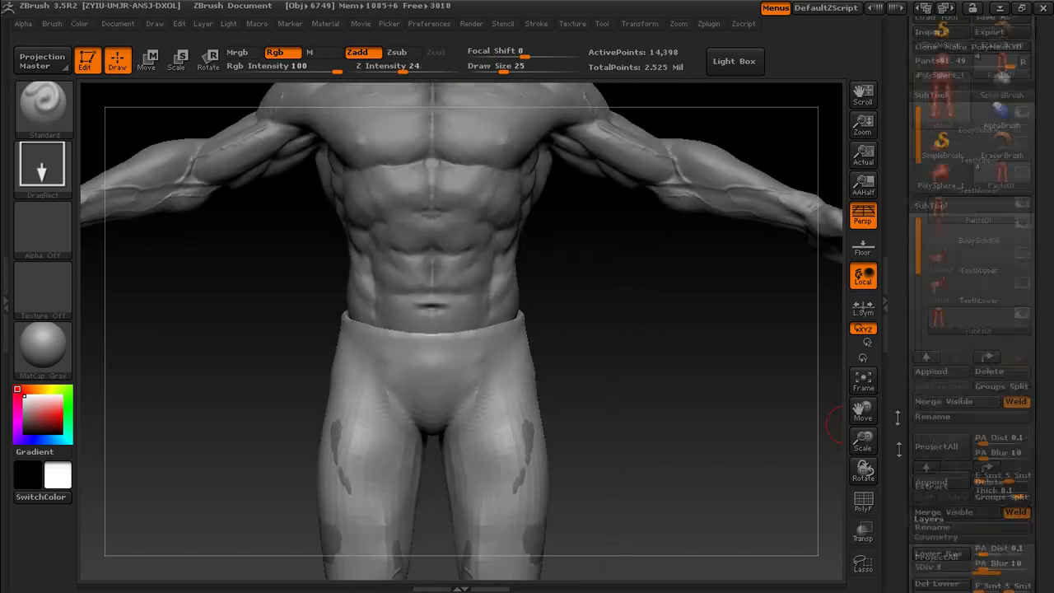
pyautogui.keyDown('alt'); pyautogui.moveTo(697, 374); pyautogui.dragTo(728, 416); pyautogui.keyUp('alt')
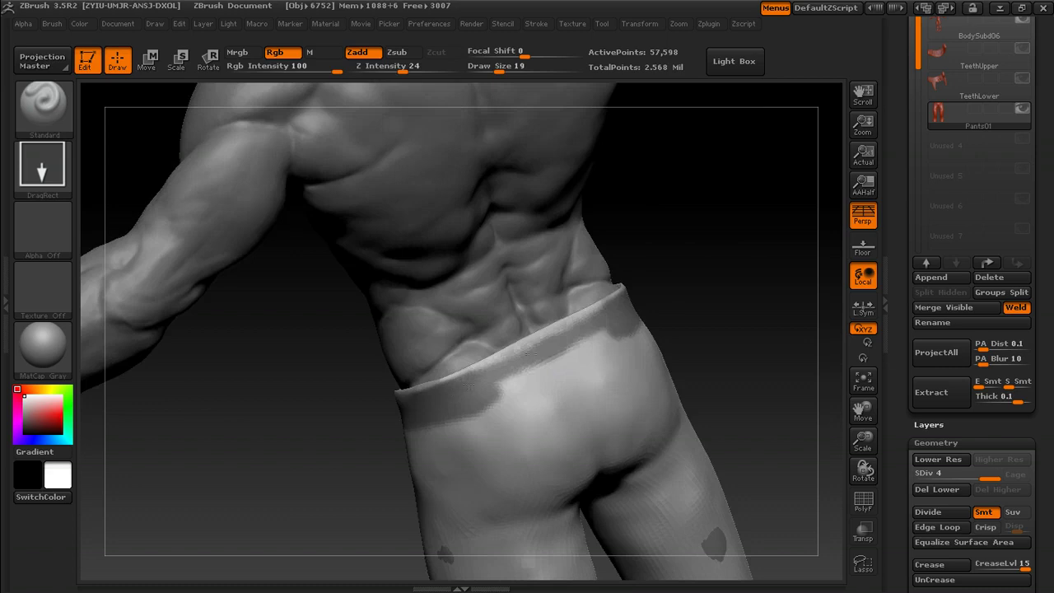
pyautogui.moveTo(690, 356)
pyautogui.mouseDown()
pyautogui.moveTo(732, 351)
pyautogui.moveTo(709, 358)
pyautogui.moveTo(736, 369)
pyautogui.mouseUp()
pyautogui.press('s')
pyautogui.click(730, 372)
pyautogui.keyDown('ctrl'); pyautogui.click(741, 379); pyautogui.keyUp('ctrl')
# - Inflate the unmasked waistband by 5 with the Inflat deformation
pyautogui.moveTo(911, 568); pyautogui.dragTo(918, 404)
pyautogui.click(926, 486)
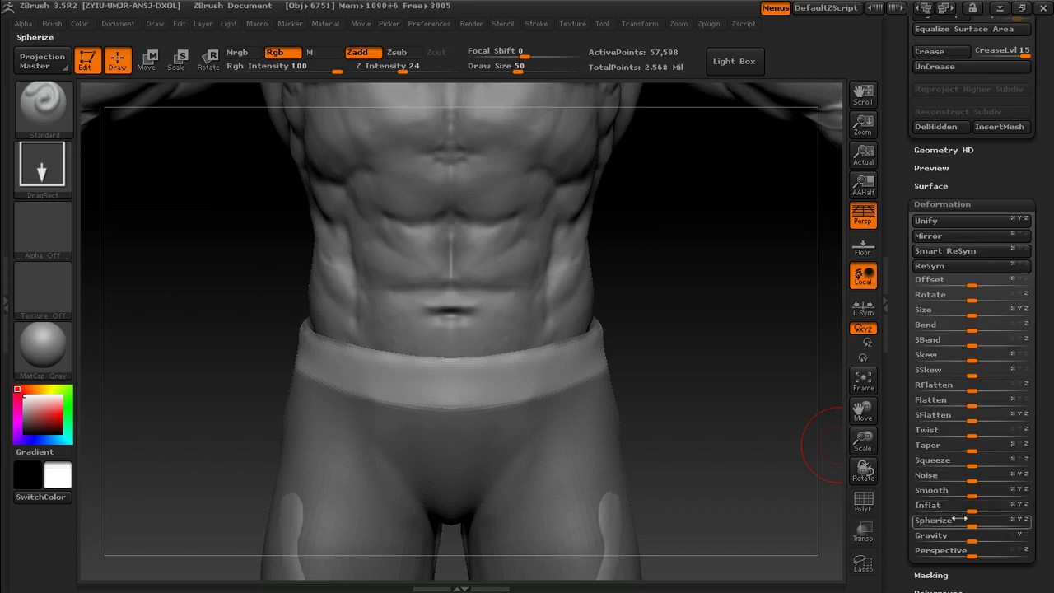
pyautogui.click(970, 506)
pyautogui.write('5')
pyautogui.press('Return')
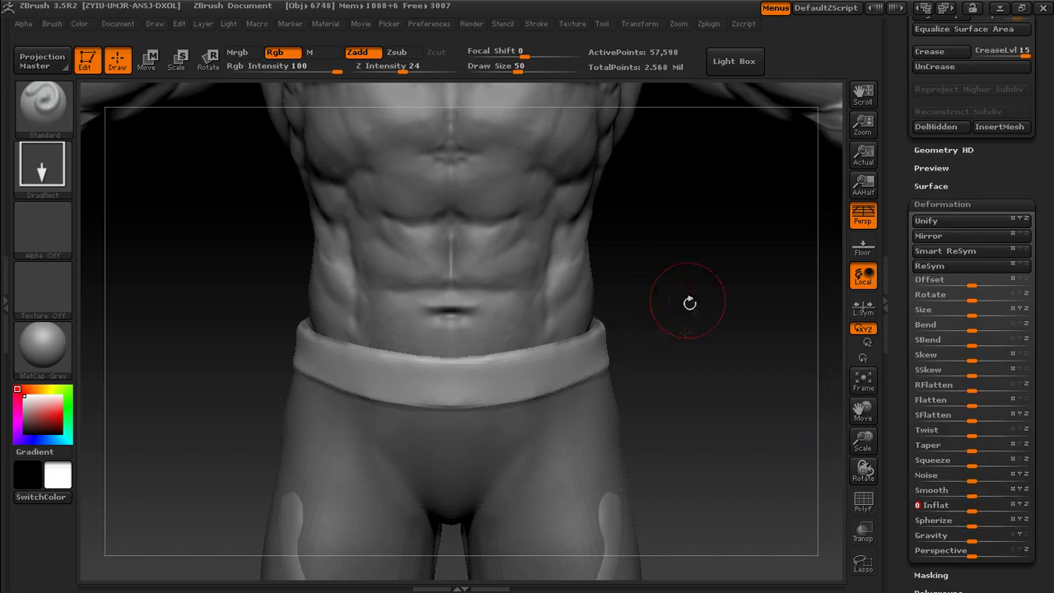
pyautogui.moveTo(689, 303); pyautogui.dragTo(626, 346)
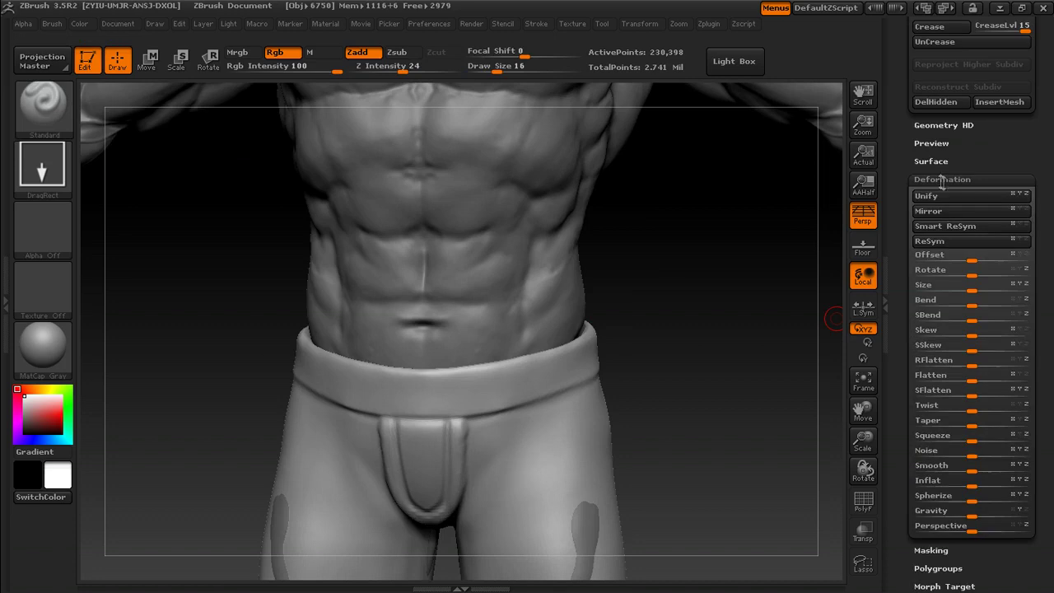
# - Store a morph target for the pants
pyautogui.click(942, 179)
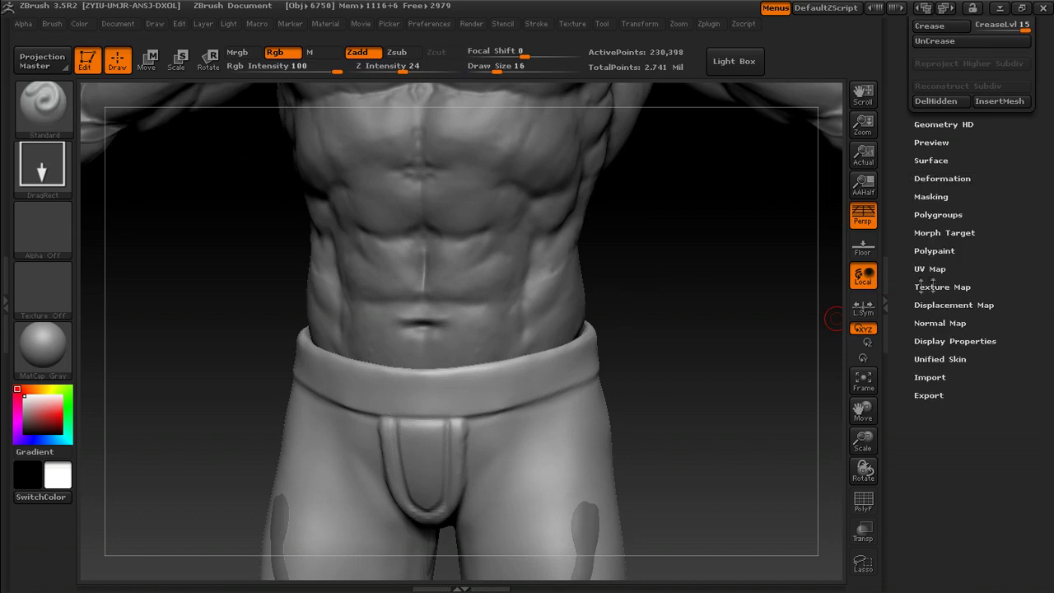
pyautogui.moveTo(907, 326); pyautogui.dragTo(907, 310)
pyautogui.click(931, 217)
pyautogui.click(942, 233)
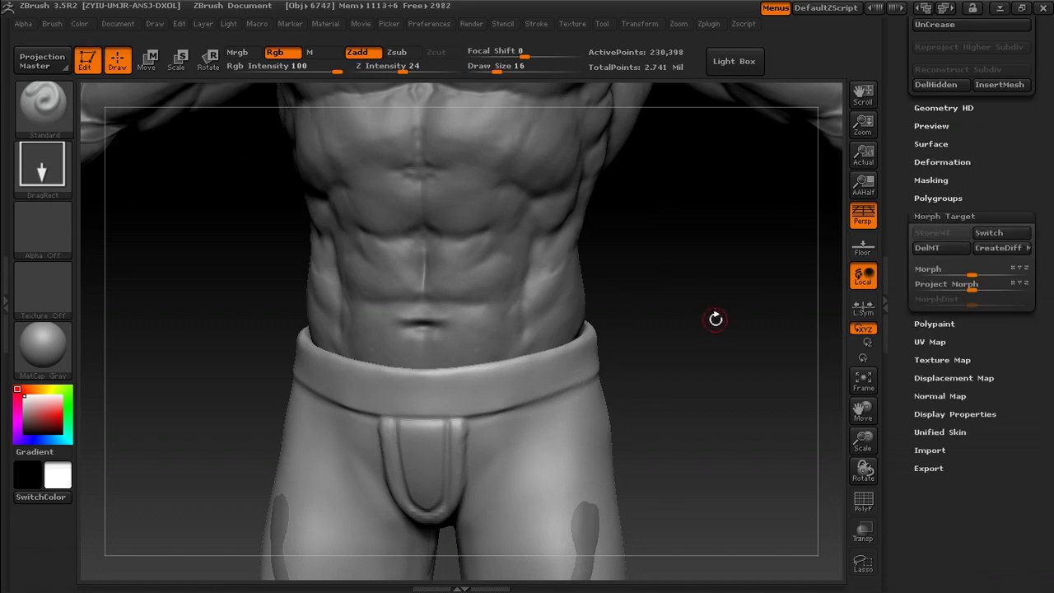
# - Raise a trim along the waistband's upper edge with the Layer brush at Z Intensity 2 and draw size 16
pyautogui.moveTo(303, 363); pyautogui.dragTo(465, 364)
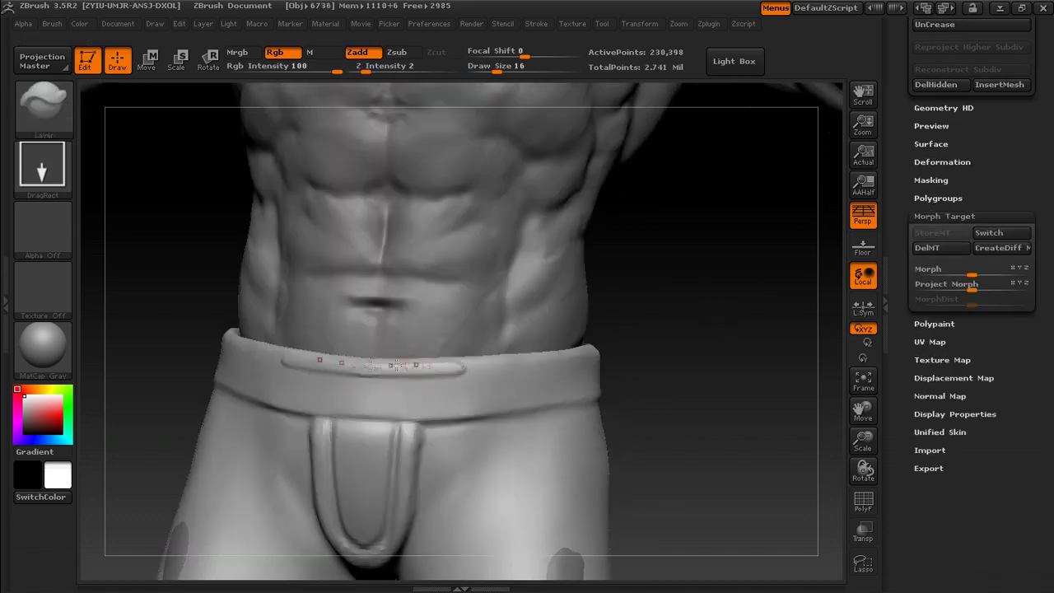
pyautogui.moveTo(396, 366); pyautogui.dragTo(255, 356)
pyautogui.moveTo(724, 354)
pyautogui.mouseDown()
pyautogui.moveTo(642, 356)
pyautogui.moveTo(659, 343)
pyautogui.mouseUp()
pyautogui.moveTo(733, 346)
pyautogui.mouseDown()
pyautogui.moveTo(642, 350)
pyautogui.moveTo(642, 333)
pyautogui.mouseUp()
pyautogui.moveTo(425, 365); pyautogui.dragTo(659, 337)
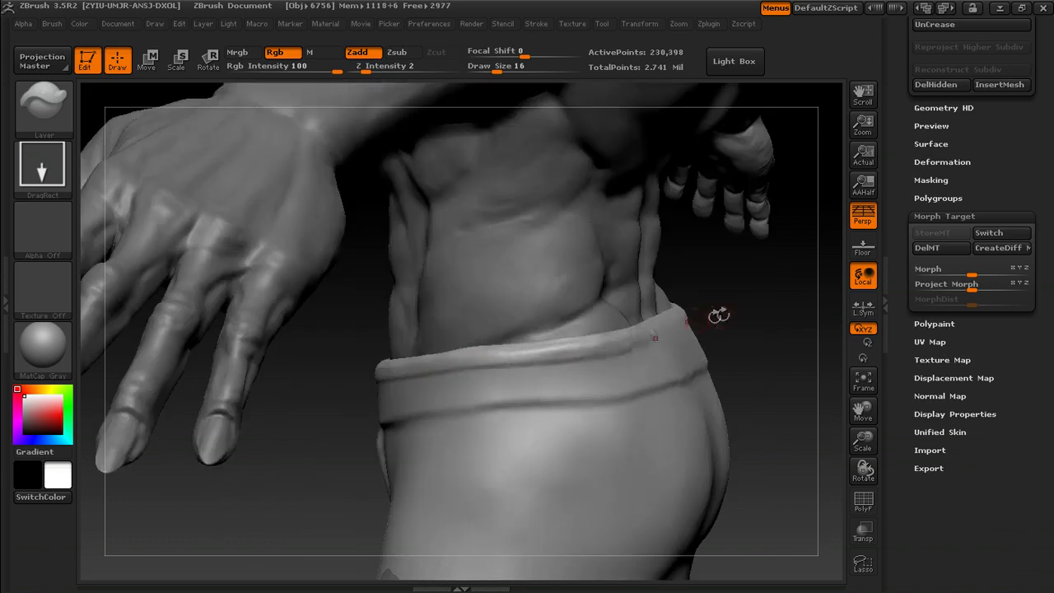
pyautogui.moveTo(717, 315); pyautogui.dragTo(610, 317)
pyautogui.moveTo(630, 342); pyautogui.dragTo(706, 327)
pyautogui.moveTo(395, 329); pyautogui.dragTo(280, 331)
# - Raise a matching trim around the waistband's lower edge with the Layer brush
pyautogui.moveTo(431, 415); pyautogui.dragTo(535, 406)
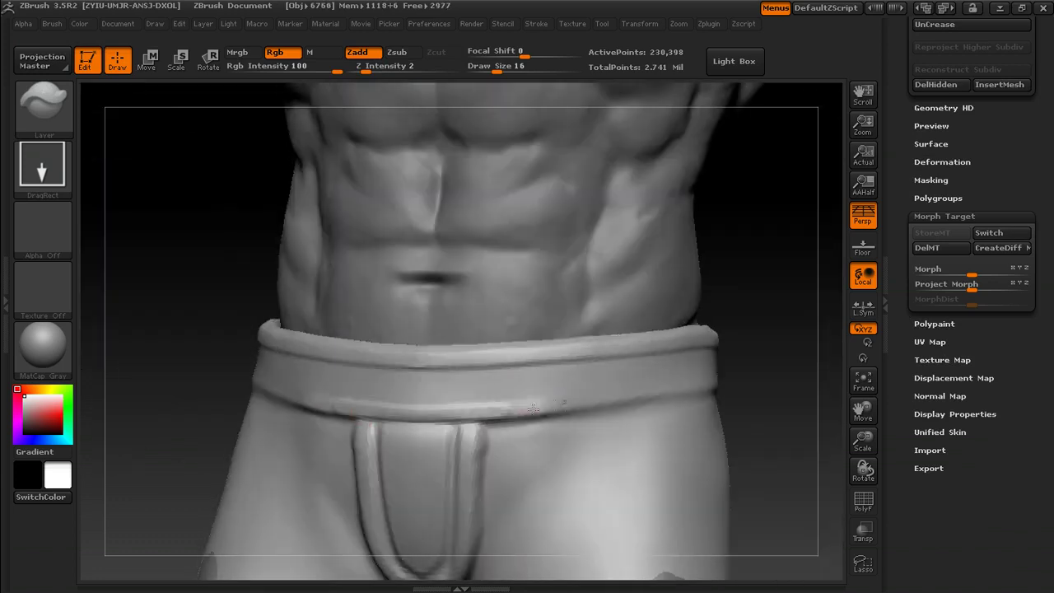
pyautogui.moveTo(750, 357); pyautogui.dragTo(659, 359)
pyautogui.moveTo(527, 411); pyautogui.dragTo(655, 392)
pyautogui.moveTo(762, 362); pyautogui.dragTo(658, 365)
pyautogui.moveTo(544, 391); pyautogui.dragTo(647, 392)
pyautogui.moveTo(757, 400); pyautogui.dragTo(659, 399)
pyautogui.moveTo(401, 426); pyautogui.dragTo(461, 425)
pyautogui.moveTo(619, 379); pyautogui.dragTo(784, 366)
pyautogui.moveTo(318, 421)
pyautogui.mouseDown()
pyautogui.moveTo(358, 433)
pyautogui.moveTo(527, 429)
pyautogui.mouseUp()
# - Define the creases along the waistband trims and beside the fly with the Standard brush at draw size 10
pyautogui.press('b')
pyautogui.press('s')
pyautogui.press('t')
pyautogui.press('s')
pyautogui.moveTo(761, 358)
pyautogui.keyDown('alt'); pyautogui.mouseDown()
pyautogui.moveTo(759, 257)
pyautogui.moveTo(723, 327)
pyautogui.mouseUp(); pyautogui.keyUp('alt')
pyautogui.click(496, 385)
pyautogui.press('s')
pyautogui.click(451, 316)
pyautogui.moveTo(762, 297); pyautogui.dragTo(712, 295)
pyautogui.moveTo(779, 264); pyautogui.dragTo(725, 272)
pyautogui.moveTo(423, 339); pyautogui.dragTo(618, 318)
pyautogui.moveTo(733, 321); pyautogui.dragTo(721, 276)
pyautogui.moveTo(346, 330); pyautogui.dragTo(580, 298)
pyautogui.moveTo(733, 366)
pyautogui.keyDown('alt'); pyautogui.mouseDown()
pyautogui.moveTo(711, 341)
pyautogui.moveTo(728, 338)
pyautogui.mouseUp(); pyautogui.keyUp('alt')
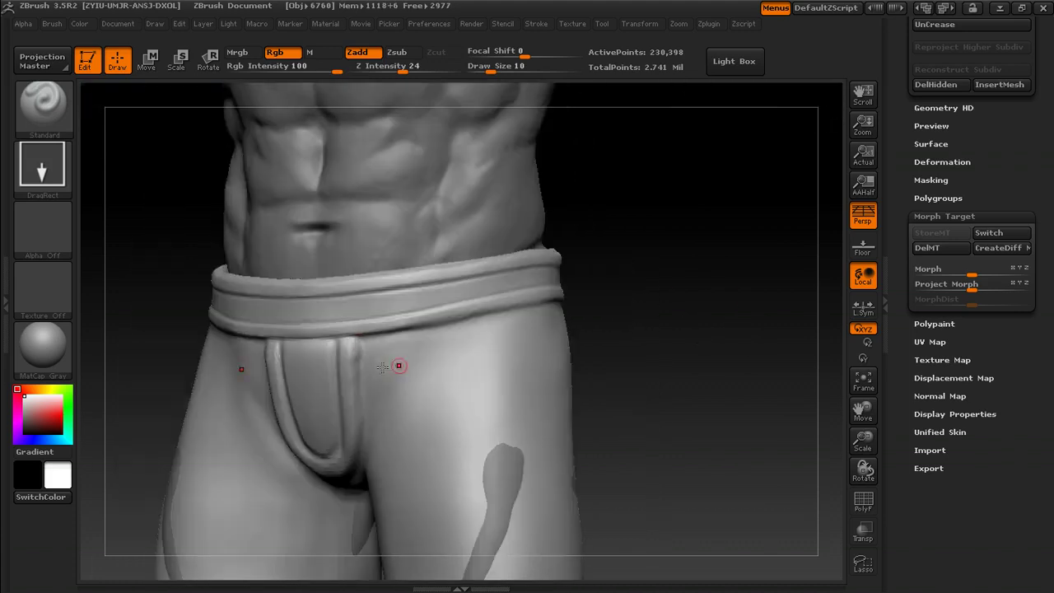
pyautogui.moveTo(364, 352); pyautogui.dragTo(367, 436)
pyautogui.moveTo(659, 359)
pyautogui.keyDown('alt'); pyautogui.mouseDown()
pyautogui.moveTo(645, 332)
pyautogui.moveTo(570, 327)
pyautogui.moveTo(605, 350)
pyautogui.mouseUp(); pyautogui.keyUp('alt')
# - Set the draw size to 22, step down to subdivision level 4 and sculpt wrinkles beside the fly
pyautogui.press('s')
pyautogui.click(412, 350)
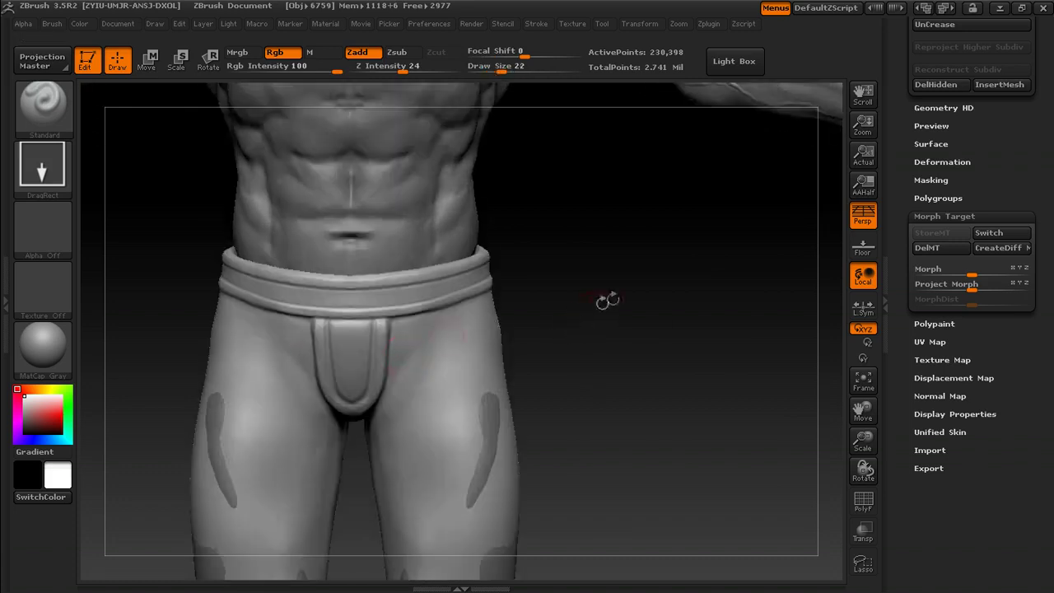
pyautogui.moveTo(608, 301); pyautogui.dragTo(592, 290)
pyautogui.moveTo(597, 338); pyautogui.dragTo(502, 327)
pyautogui.moveTo(902, 157); pyautogui.dragTo(903, 308)
pyautogui.hotkey('shift', 'd')
pyautogui.moveTo(642, 320); pyautogui.dragTo(687, 318)
pyautogui.moveTo(591, 311); pyautogui.dragTo(628, 313)
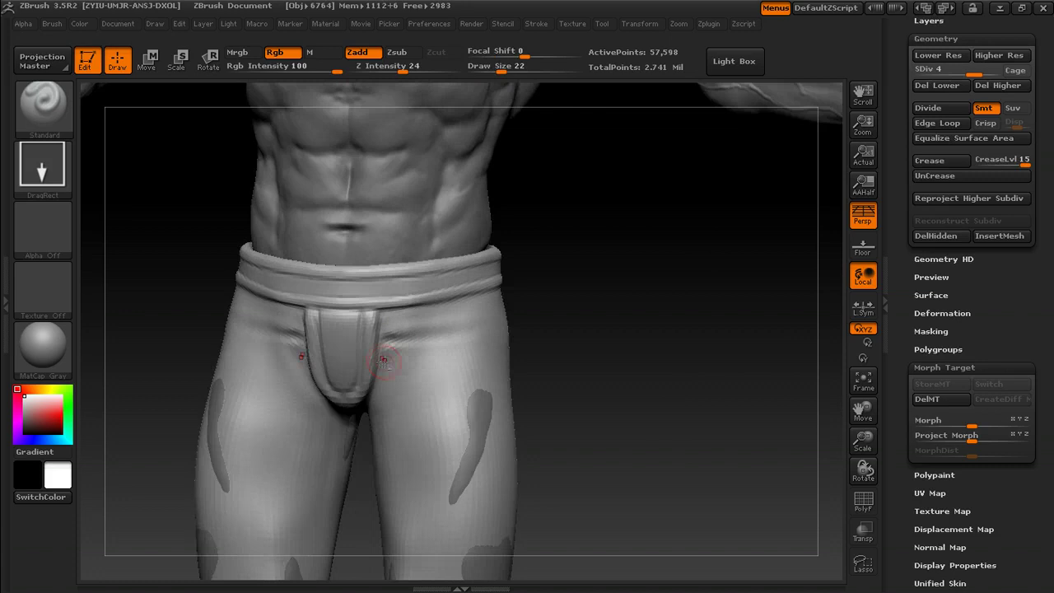
# - Sculpt horizontal fabric folds from the front hips around the sides to the seat
pyautogui.moveTo(535, 342)
pyautogui.mouseDown()
pyautogui.moveTo(553, 310)
pyautogui.moveTo(568, 310)
pyautogui.mouseUp()
pyautogui.moveTo(615, 272)
pyautogui.mouseDown()
pyautogui.moveTo(544, 284)
pyautogui.moveTo(528, 304)
pyautogui.mouseUp()
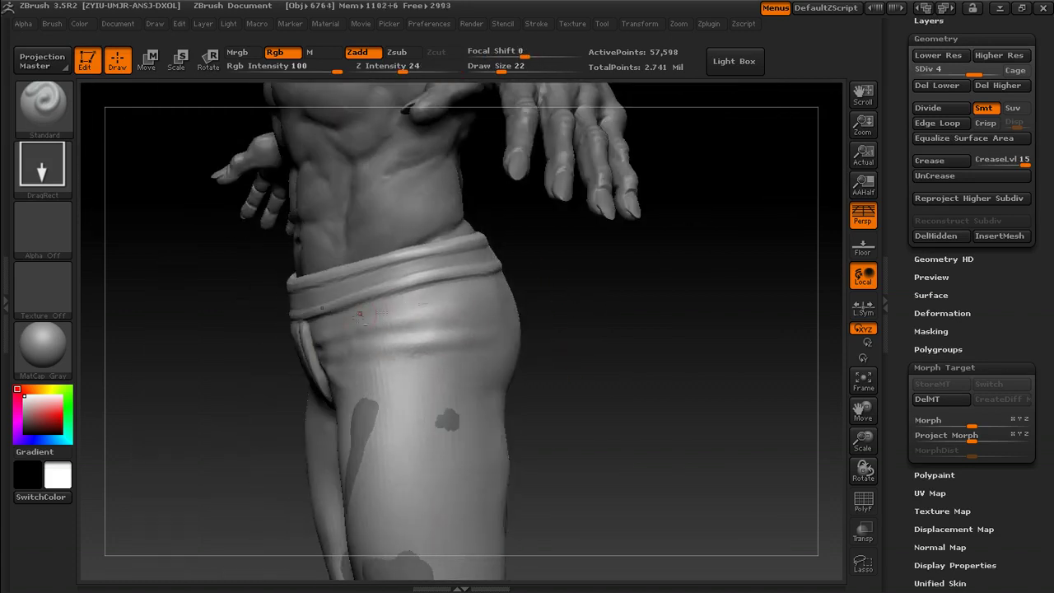
pyautogui.moveTo(483, 332); pyautogui.dragTo(400, 306)
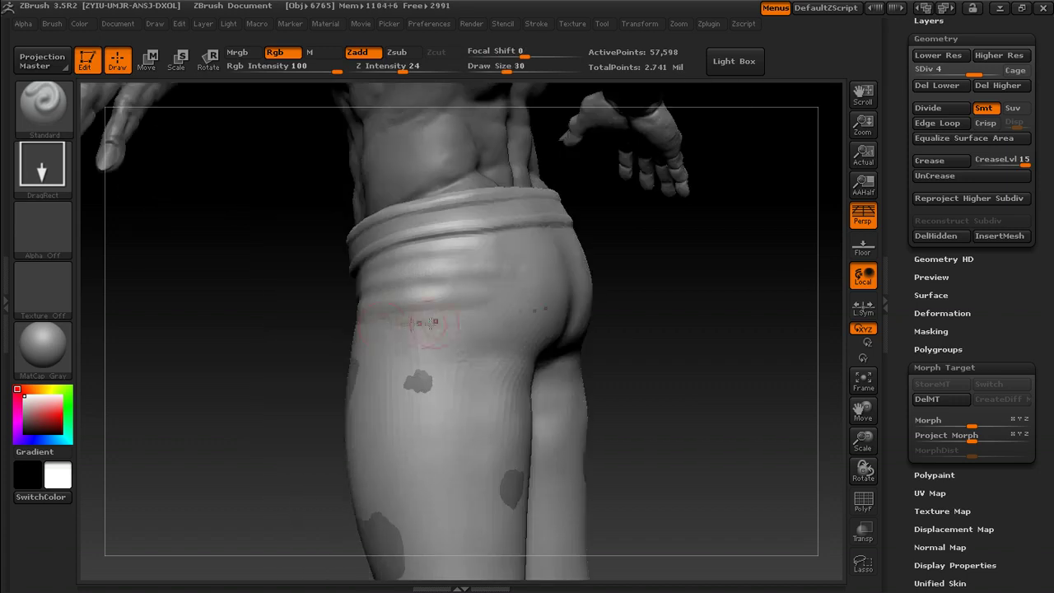
pyautogui.moveTo(439, 331); pyautogui.dragTo(411, 302)
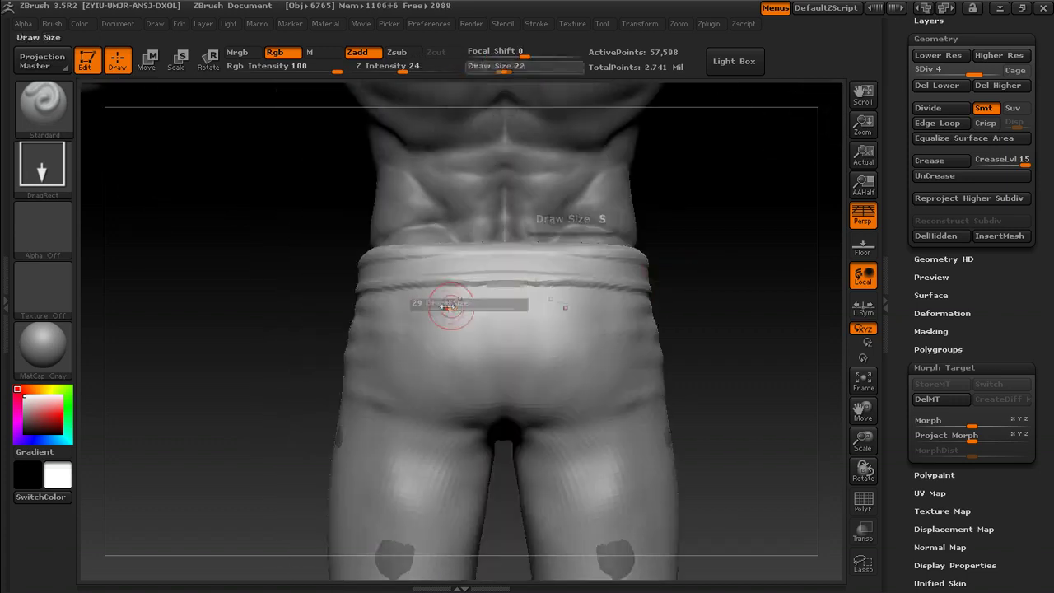
pyautogui.moveTo(424, 306); pyautogui.dragTo(362, 336)
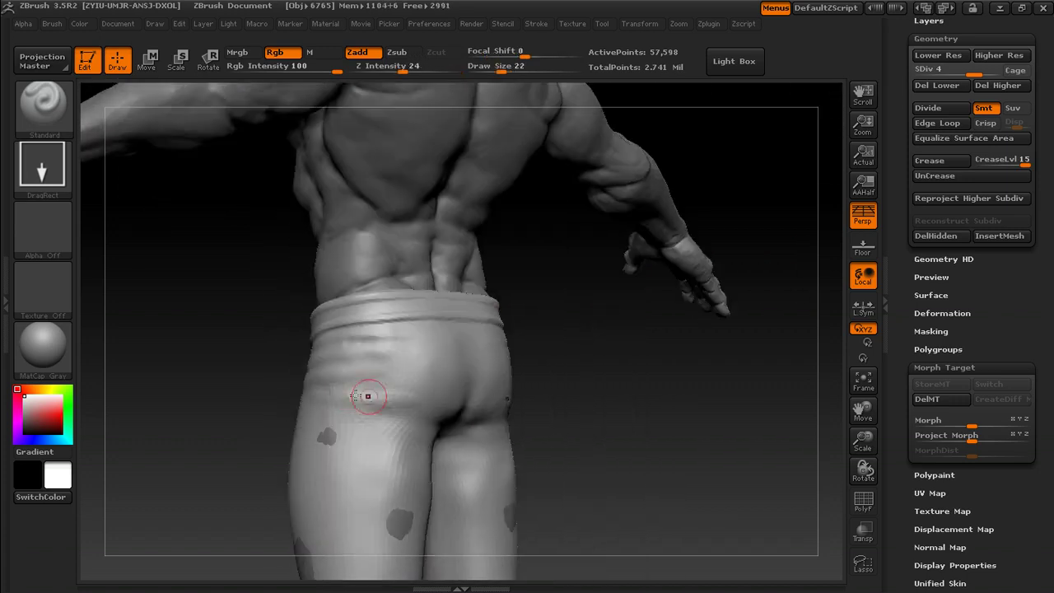
pyautogui.moveTo(638, 328); pyautogui.dragTo(586, 313)
pyautogui.keyDown('shift'); pyautogui.moveTo(597, 363); pyautogui.dragTo(581, 362); pyautogui.keyUp('shift')
# - Sculpt creases beneath the seat using a draw size of about 20
pyautogui.press('s')
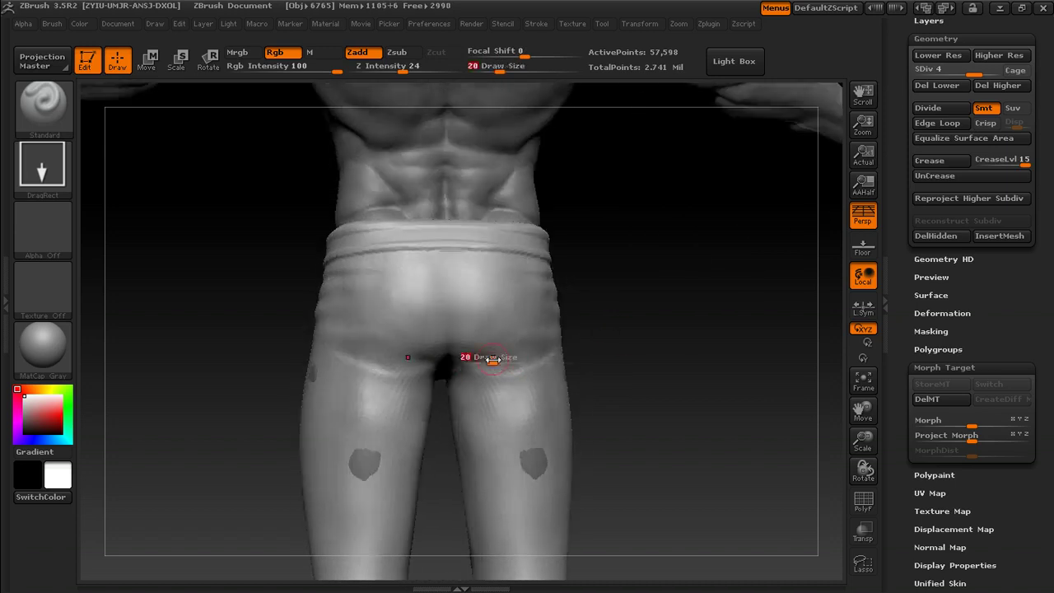
pyautogui.moveTo(493, 360); pyautogui.dragTo(488, 360)
pyautogui.moveTo(618, 362); pyautogui.dragTo(585, 367)
pyautogui.moveTo(626, 337)
pyautogui.mouseDown()
pyautogui.moveTo(574, 327)
pyautogui.moveTo(629, 327)
pyautogui.moveTo(577, 241)
pyautogui.mouseUp()
pyautogui.moveTo(576, 242); pyautogui.dragTo(590, 244)
# - Sculpt long diagonal folds down the inner thighs on the back and front of the pants
pyautogui.press('s')
pyautogui.moveTo(416, 285); pyautogui.dragTo(422, 286)
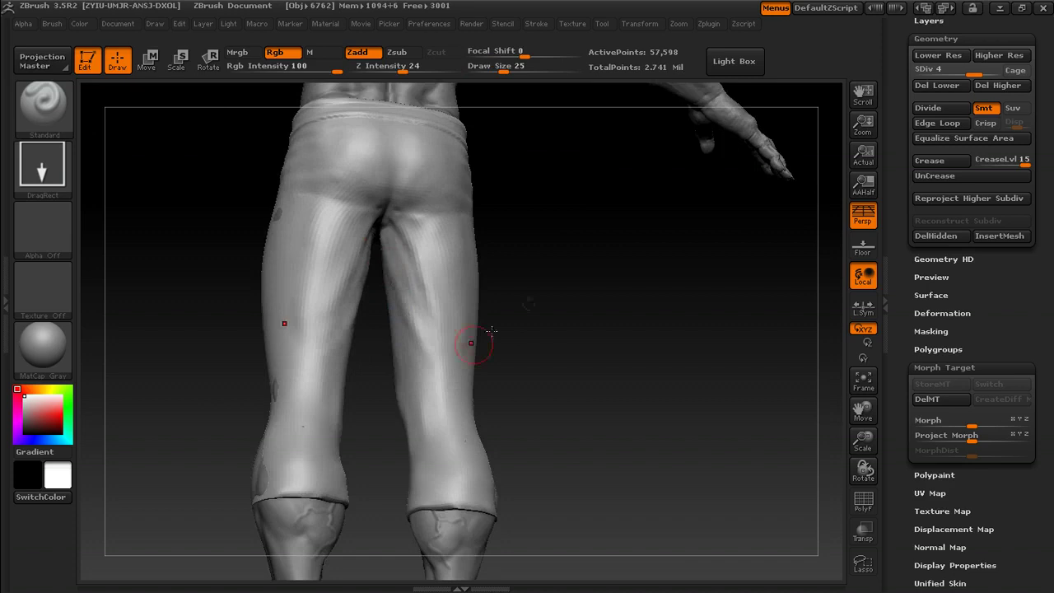
pyautogui.moveTo(529, 304); pyautogui.dragTo(574, 308)
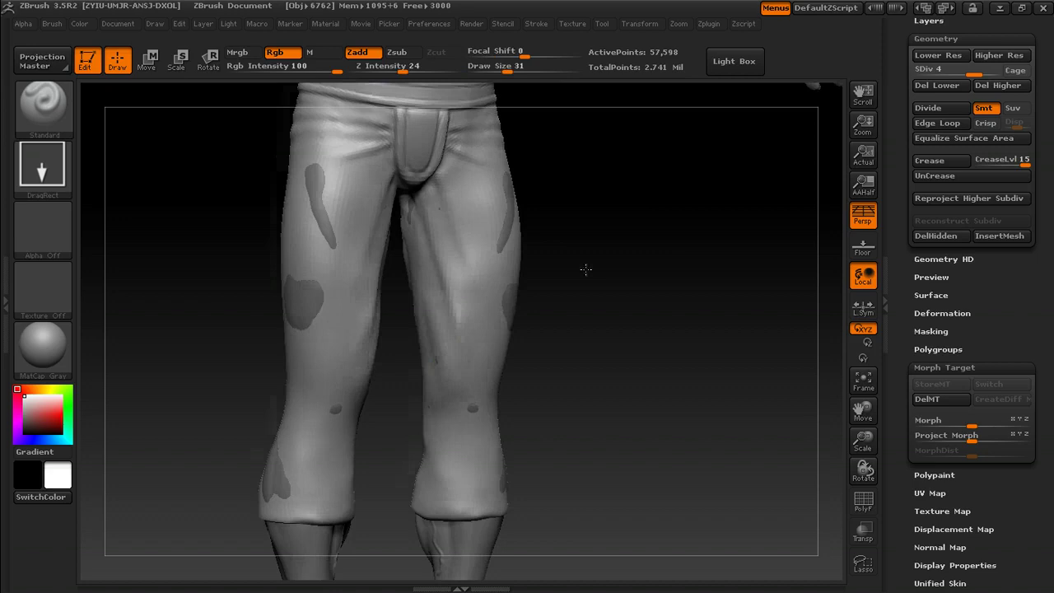
pyautogui.moveTo(586, 269); pyautogui.dragTo(585, 240)
pyautogui.moveTo(555, 364)
pyautogui.keyDown('alt'); pyautogui.mouseDown()
pyautogui.moveTo(540, 329)
pyautogui.moveTo(512, 329)
pyautogui.mouseUp(); pyautogui.keyUp('alt')
# - Sculpt bunched folds around the outer knees and above the cuffs
pyautogui.moveTo(284, 379); pyautogui.dragTo(265, 397)
pyautogui.moveTo(593, 327); pyautogui.dragTo(511, 327)
pyautogui.moveTo(478, 367); pyautogui.dragTo(438, 374)
pyautogui.moveTo(577, 354); pyautogui.dragTo(535, 354)
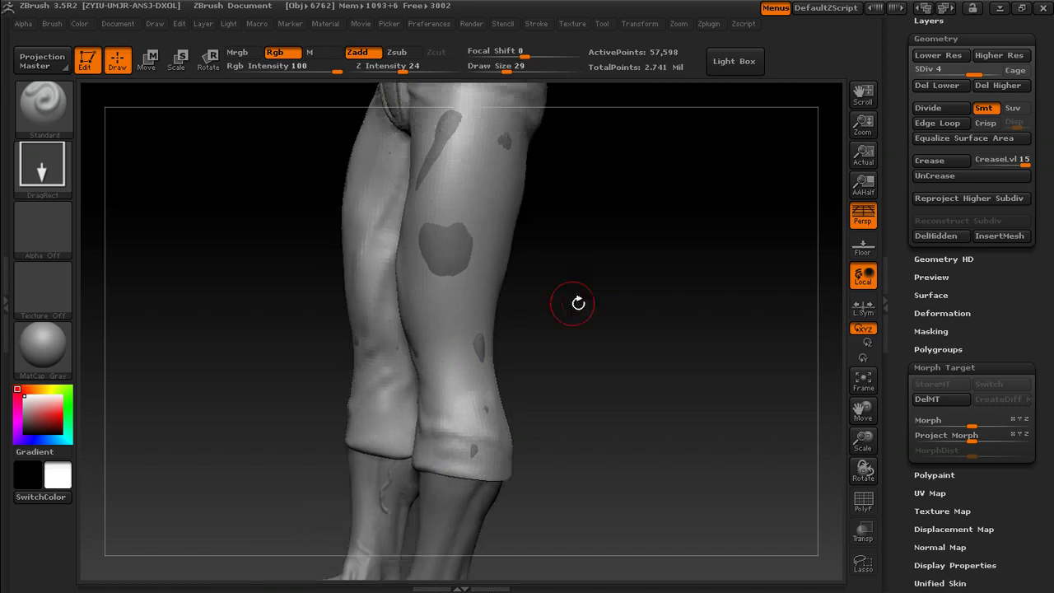
pyautogui.moveTo(577, 301); pyautogui.dragTo(486, 360)
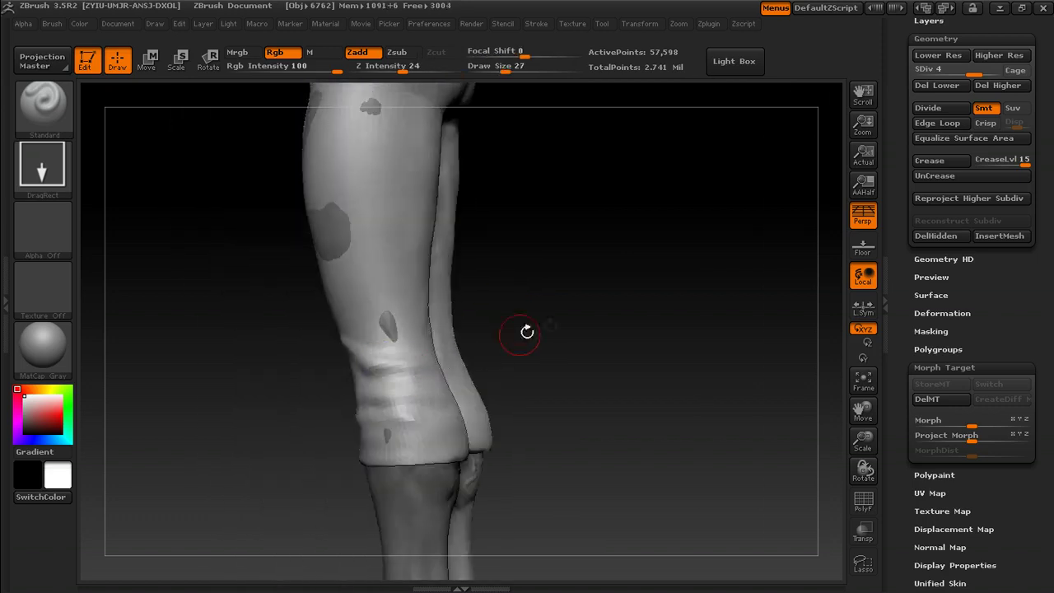
pyautogui.moveTo(527, 332)
pyautogui.mouseDown()
pyautogui.moveTo(401, 381)
pyautogui.moveTo(530, 357)
pyautogui.mouseUp()
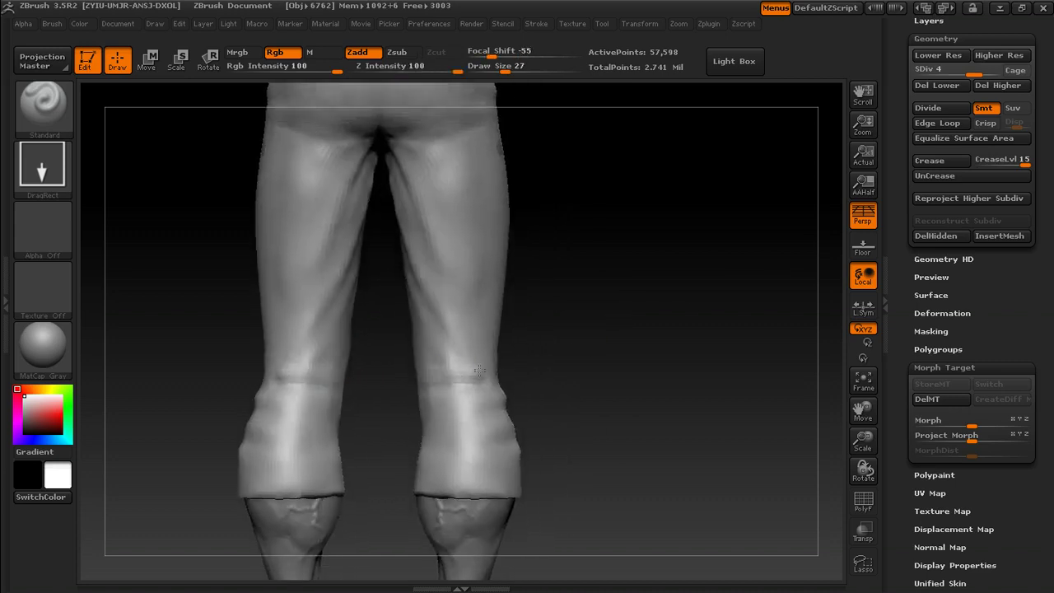
# - Sculpt wrinkles across the backs of the knees, smoothing them and using draw size 21
pyautogui.moveTo(428, 369); pyautogui.dragTo(413, 375)
pyautogui.press('s')
pyautogui.moveTo(448, 360); pyautogui.dragTo(443, 360)
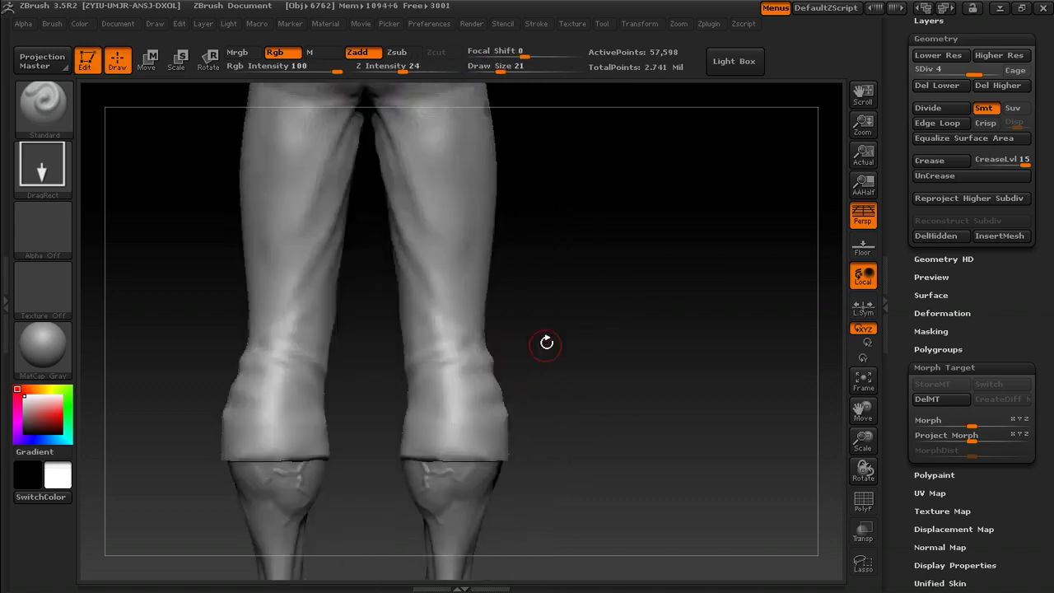
pyautogui.moveTo(546, 341); pyautogui.dragTo(410, 380)
pyautogui.moveTo(291, 402)
pyautogui.mouseDown()
pyautogui.moveTo(294, 424)
pyautogui.moveTo(277, 451)
pyautogui.moveTo(297, 407)
pyautogui.mouseUp()
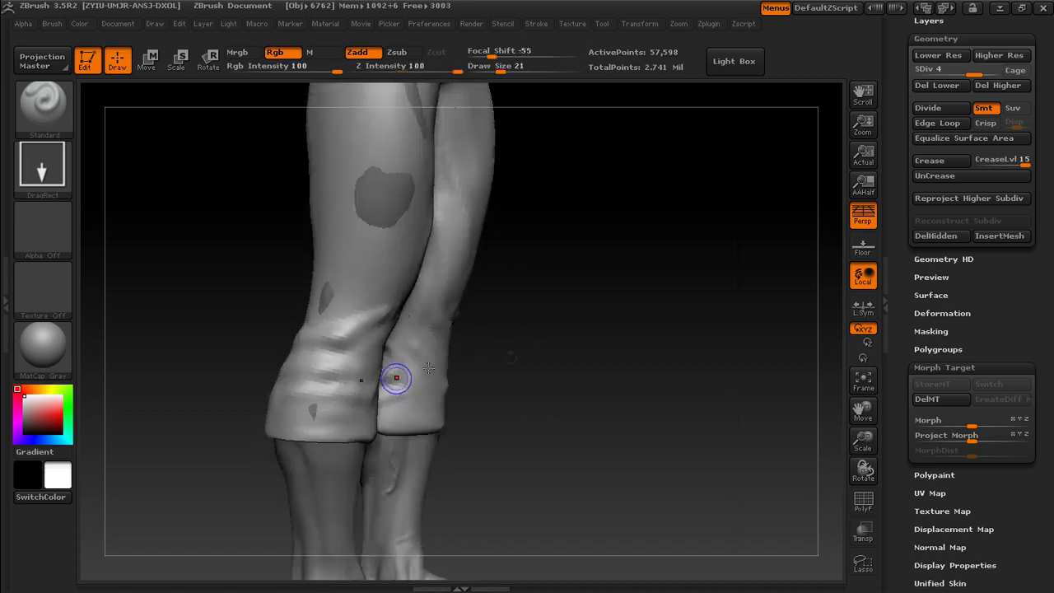
# - Add and soften diagonal wrinkles on the inner and front knee areas above the cuffs
pyautogui.moveTo(391, 377); pyautogui.dragTo(408, 387)
pyautogui.keyDown('alt'); pyautogui.moveTo(525, 425); pyautogui.dragTo(528, 397); pyautogui.keyUp('alt')
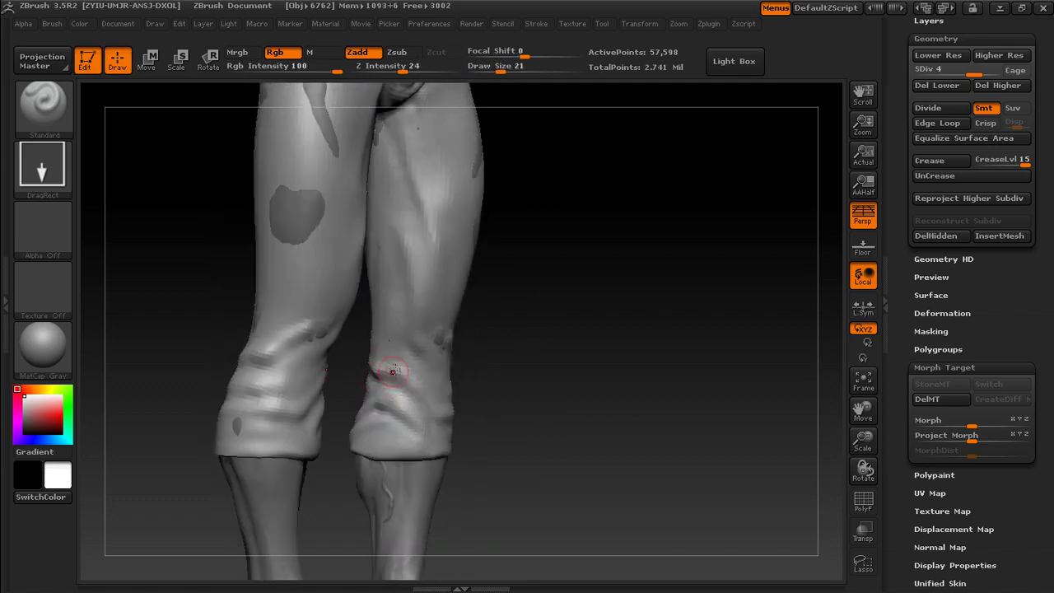
pyautogui.keyDown('alt'); pyautogui.moveTo(602, 246); pyautogui.dragTo(576, 323); pyautogui.keyUp('alt')
pyautogui.moveTo(568, 272)
pyautogui.keyDown('shift'); pyautogui.mouseDown()
pyautogui.moveTo(607, 254)
pyautogui.moveTo(630, 351)
pyautogui.mouseUp(); pyautogui.keyUp('shift')
pyautogui.keyDown('alt'); pyautogui.moveTo(536, 284); pyautogui.dragTo(581, 288); pyautogui.keyUp('alt')
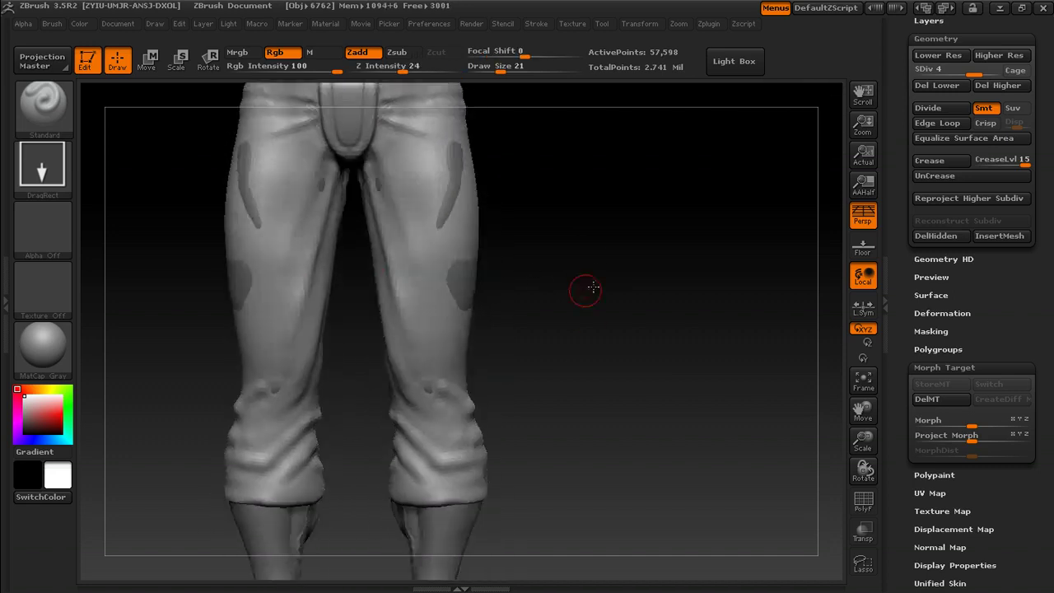
# - Strengthen the horizontal folds on the hips below the waistband, from the fly around to the seat
pyautogui.keyDown('alt'); pyautogui.moveTo(581, 287); pyautogui.dragTo(415, 354); pyautogui.keyUp('alt')
pyautogui.moveTo(560, 331); pyautogui.dragTo(449, 354)
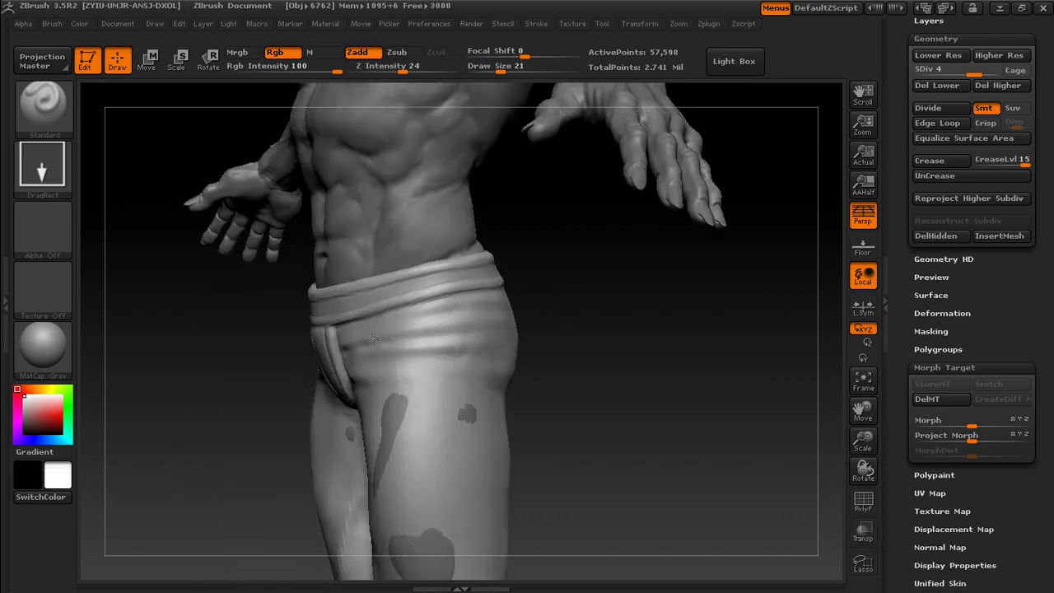
pyautogui.moveTo(480, 350)
pyautogui.mouseDown()
pyautogui.moveTo(395, 329)
pyautogui.moveTo(435, 313)
pyautogui.moveTo(515, 316)
pyautogui.mouseUp()
pyautogui.press('s')
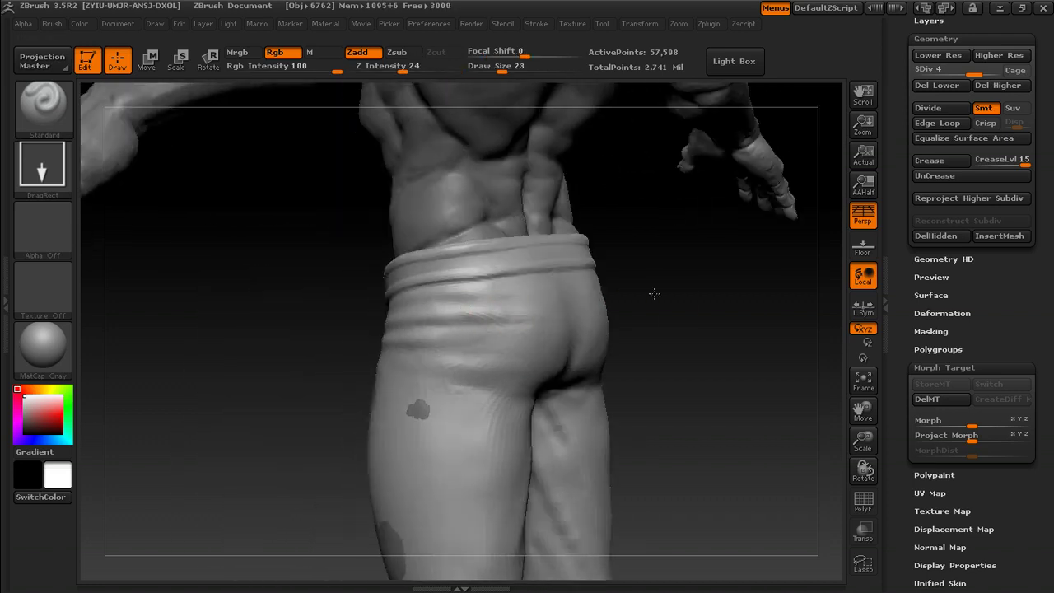
pyautogui.keyDown('alt'); pyautogui.moveTo(656, 294); pyautogui.dragTo(633, 272); pyautogui.keyUp('alt')
pyautogui.press('s')
pyautogui.moveTo(432, 333); pyautogui.dragTo(426, 333)
# - Deepen the diagonal creases under the seat and set the draw size to 33 for the backs of the thighs
pyautogui.moveTo(639, 305); pyautogui.dragTo(594, 306)
pyautogui.moveTo(647, 353)
pyautogui.keyDown('shift'); pyautogui.mouseDown()
pyautogui.moveTo(758, 320)
pyautogui.moveTo(673, 282)
pyautogui.mouseUp(); pyautogui.keyUp('shift')
pyautogui.press('s')
pyautogui.moveTo(542, 384); pyautogui.dragTo(549, 383)
pyautogui.keyDown('alt'); pyautogui.moveTo(689, 399); pyautogui.dragTo(644, 384); pyautogui.keyUp('alt')
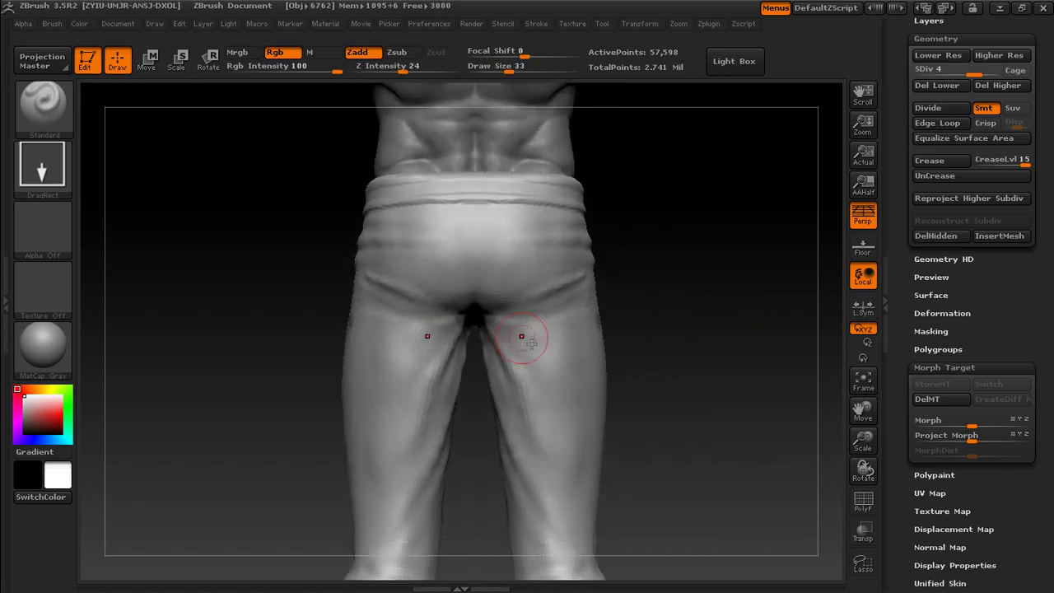
# - Sculpt and smooth folds on the sides, backs and fronts of the thighs with draw sizes 25 and 16
pyautogui.moveTo(676, 334)
pyautogui.mouseDown()
pyautogui.moveTo(690, 275)
pyautogui.moveTo(654, 316)
pyautogui.moveTo(712, 264)
pyautogui.moveTo(682, 278)
pyautogui.moveTo(607, 273)
pyautogui.mouseUp()
pyautogui.press('s')
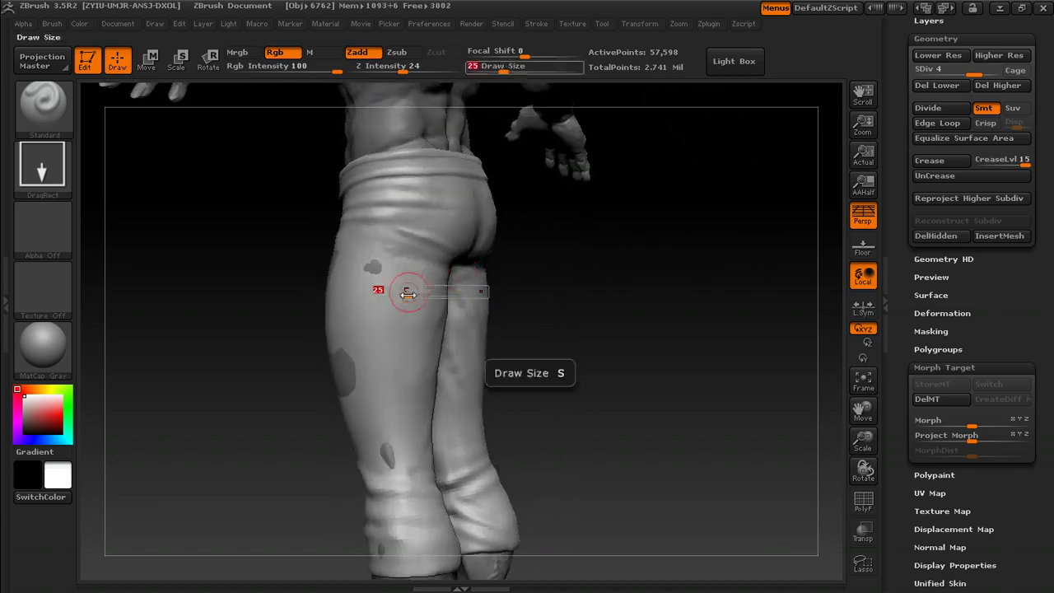
pyautogui.click(408, 289)
pyautogui.moveTo(423, 287); pyautogui.dragTo(417, 316)
pyautogui.press('s')
pyautogui.click(415, 305)
pyautogui.moveTo(729, 288)
pyautogui.mouseDown()
pyautogui.moveTo(678, 285)
pyautogui.moveTo(628, 248)
pyautogui.moveTo(493, 246)
pyautogui.mouseUp()
pyautogui.keyDown('shift'); pyautogui.moveTo(369, 282); pyautogui.dragTo(385, 337); pyautogui.keyUp('shift')
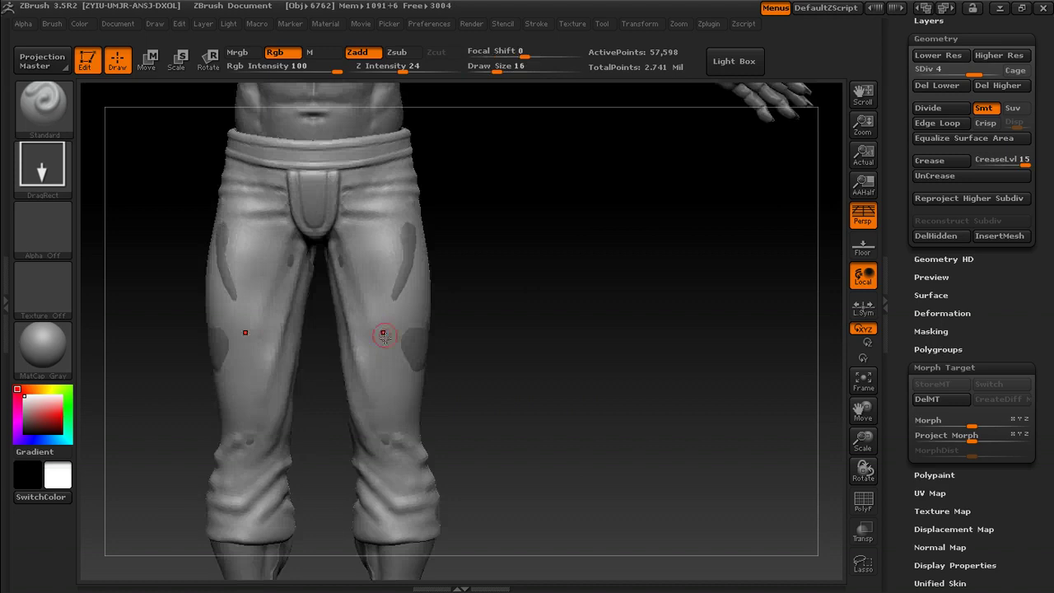
# - Refine the folds around the inner, front and back knee areas above the cuffs with draw size 20
pyautogui.keyDown('ctrl'); pyautogui.moveTo(396, 277); pyautogui.dragTo(394, 328, button='right'); pyautogui.keyUp('ctrl')
pyautogui.moveTo(508, 297)
pyautogui.keyDown('alt'); pyautogui.mouseDown()
pyautogui.moveTo(530, 247)
pyautogui.moveTo(580, 251)
pyautogui.moveTo(537, 329)
pyautogui.moveTo(522, 293)
pyautogui.mouseUp(); pyautogui.keyUp('alt')
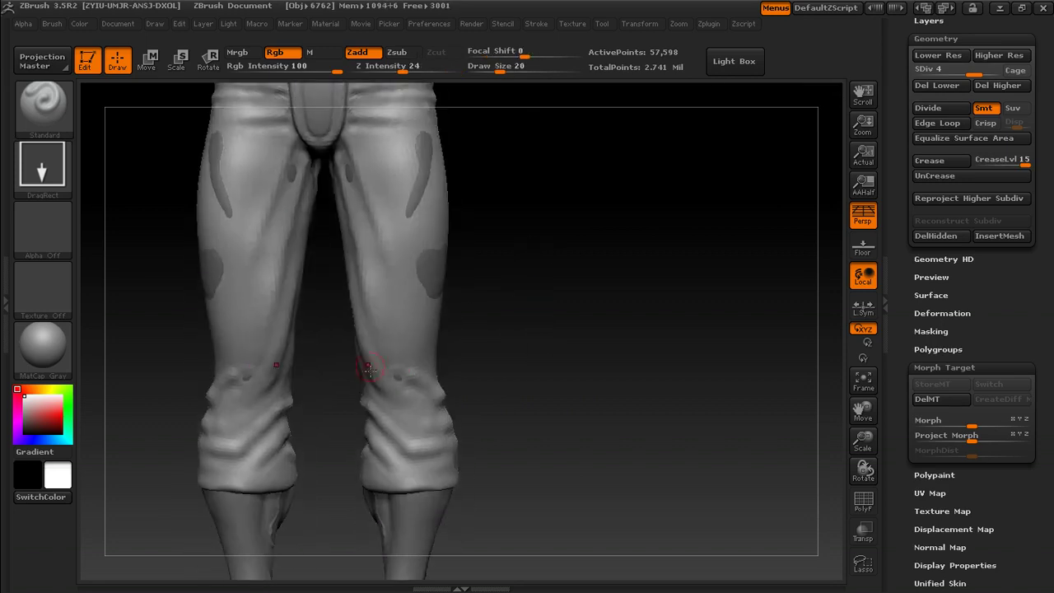
pyautogui.keyDown('alt'); pyautogui.moveTo(370, 358); pyautogui.dragTo(355, 344, button='right'); pyautogui.keyUp('alt')
pyautogui.moveTo(528, 312); pyautogui.dragTo(467, 326)
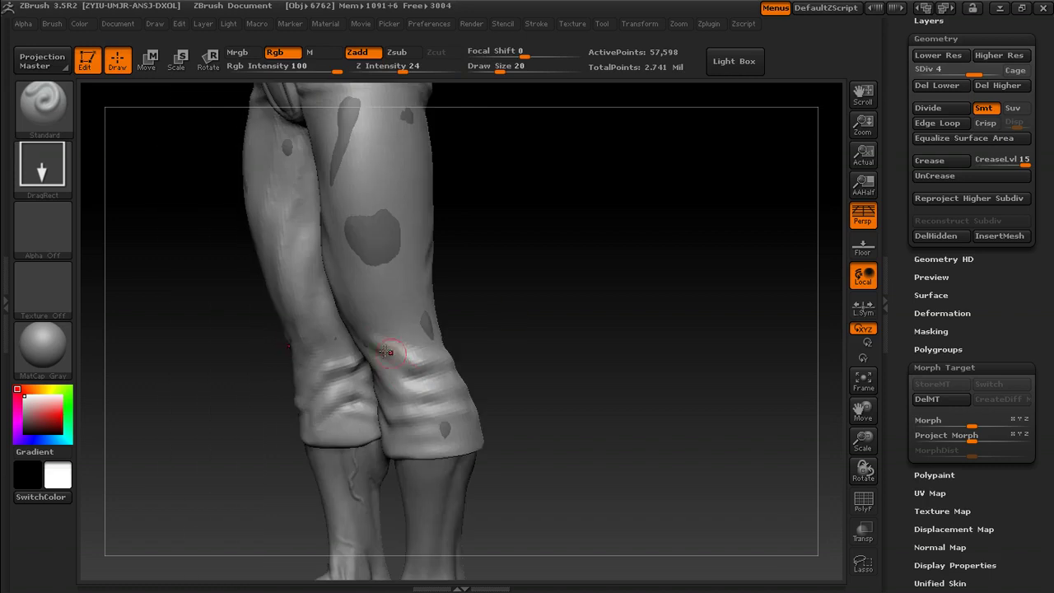
pyautogui.moveTo(371, 348)
pyautogui.mouseDown()
pyautogui.moveTo(437, 365)
pyautogui.moveTo(565, 322)
pyautogui.mouseUp()
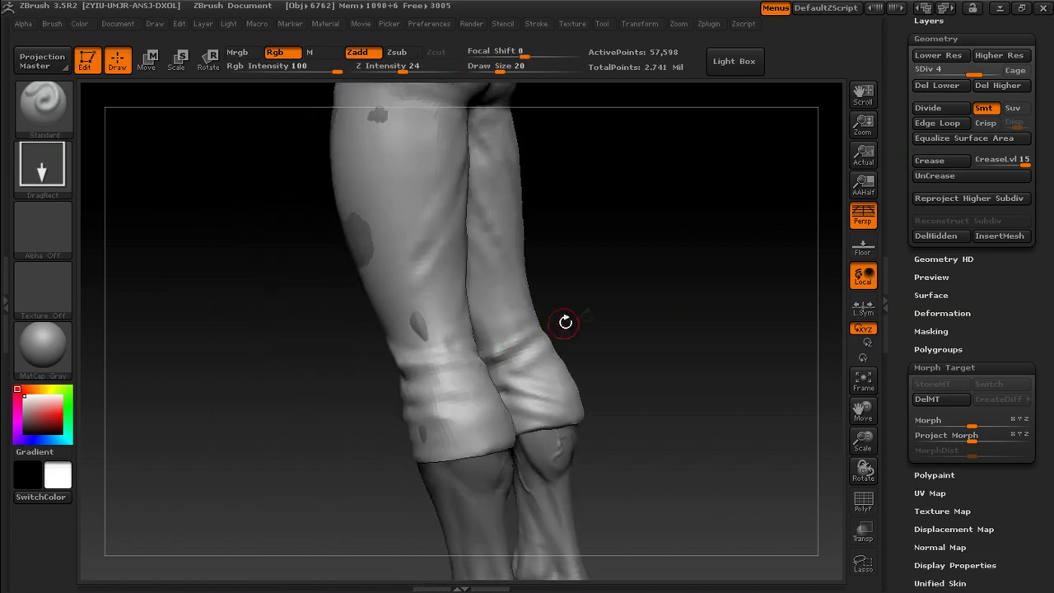
pyautogui.moveTo(650, 303)
pyautogui.mouseDown()
pyautogui.moveTo(654, 282)
pyautogui.moveTo(583, 306)
pyautogui.mouseUp()
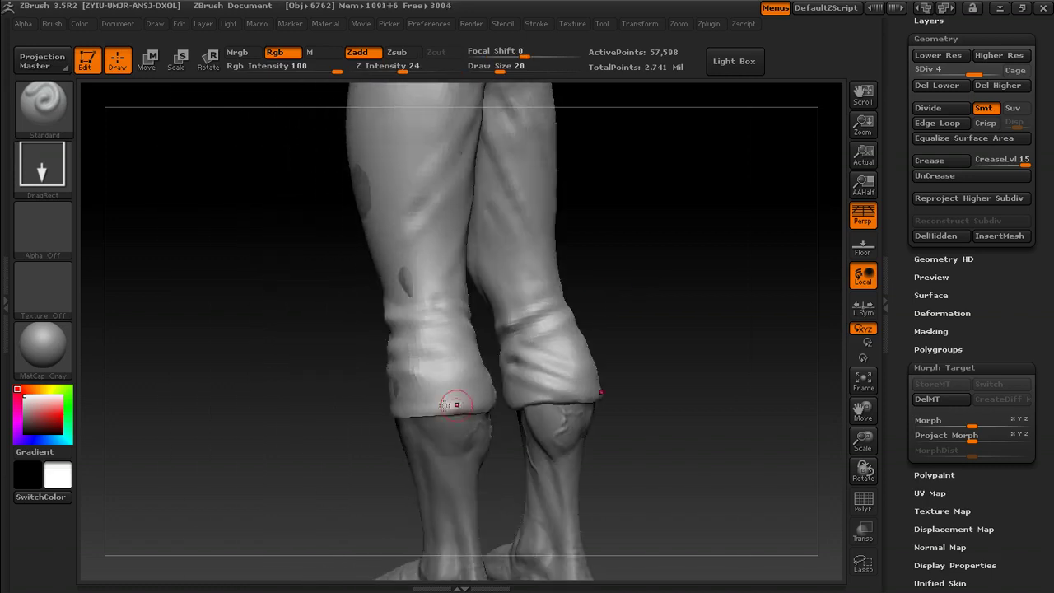
pyautogui.moveTo(667, 335)
pyautogui.mouseDown()
pyautogui.moveTo(592, 350)
pyautogui.moveTo(558, 343)
pyautogui.moveTo(539, 375)
pyautogui.mouseUp()
# - Puff out the folds on the cuffs with the Inflat brush at draw size 27
pyautogui.press('b')
pyautogui.press('i')
pyautogui.press('n')
pyautogui.press('s')
pyautogui.moveTo(393, 418); pyautogui.dragTo(400, 419)
pyautogui.moveTo(551, 377); pyautogui.dragTo(461, 288)
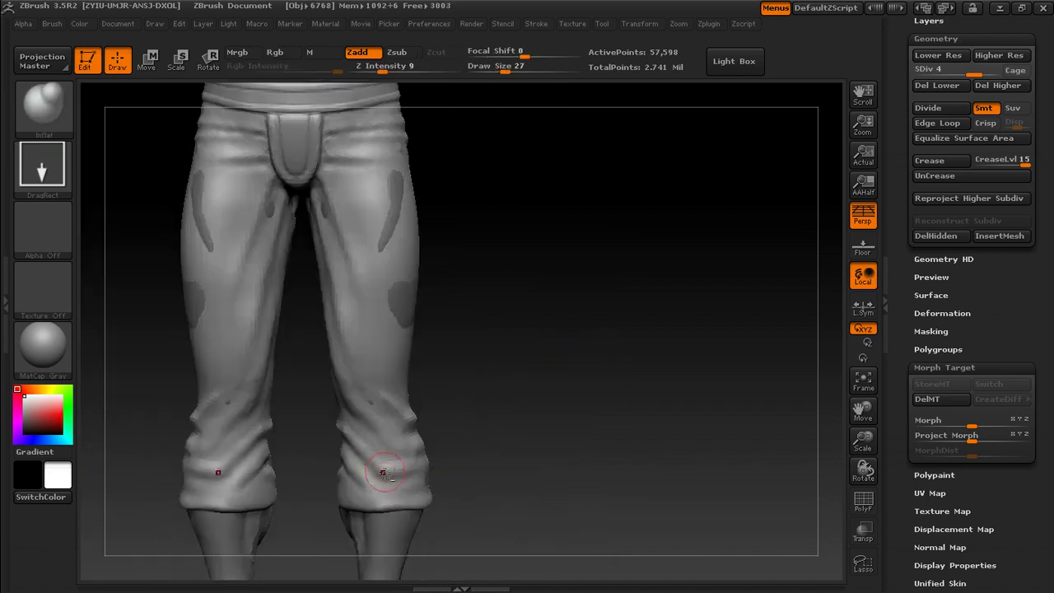
pyautogui.moveTo(496, 384); pyautogui.dragTo(367, 419)
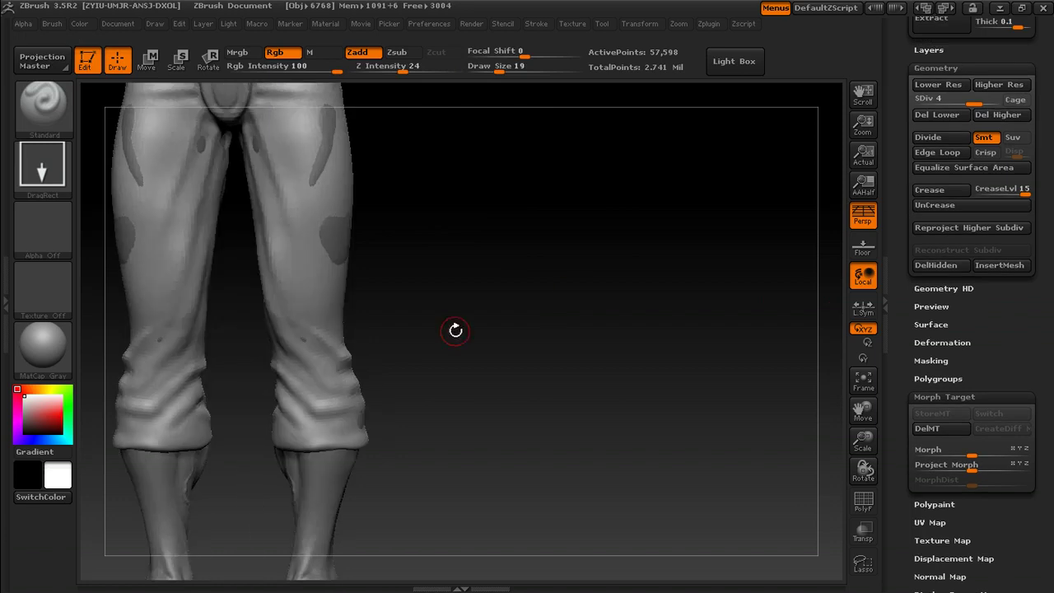
# - Adjust the shape of the cuffs with the Move brush at draw size 38
pyautogui.moveTo(455, 330); pyautogui.dragTo(504, 346)
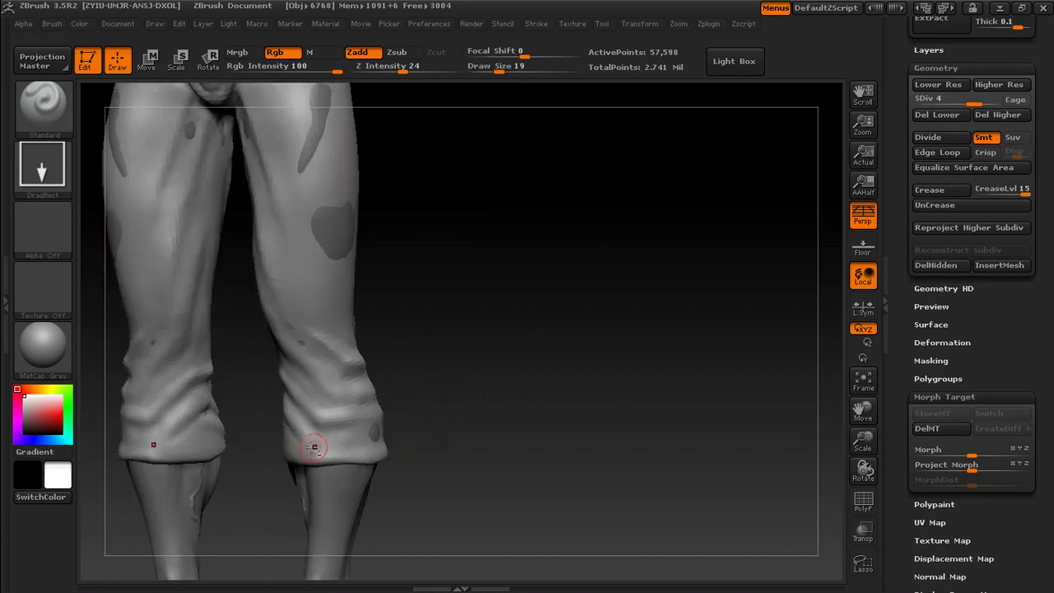
pyautogui.press('b')
pyautogui.press('m')
pyautogui.press('v')
pyautogui.moveTo(457, 430); pyautogui.dragTo(511, 424)
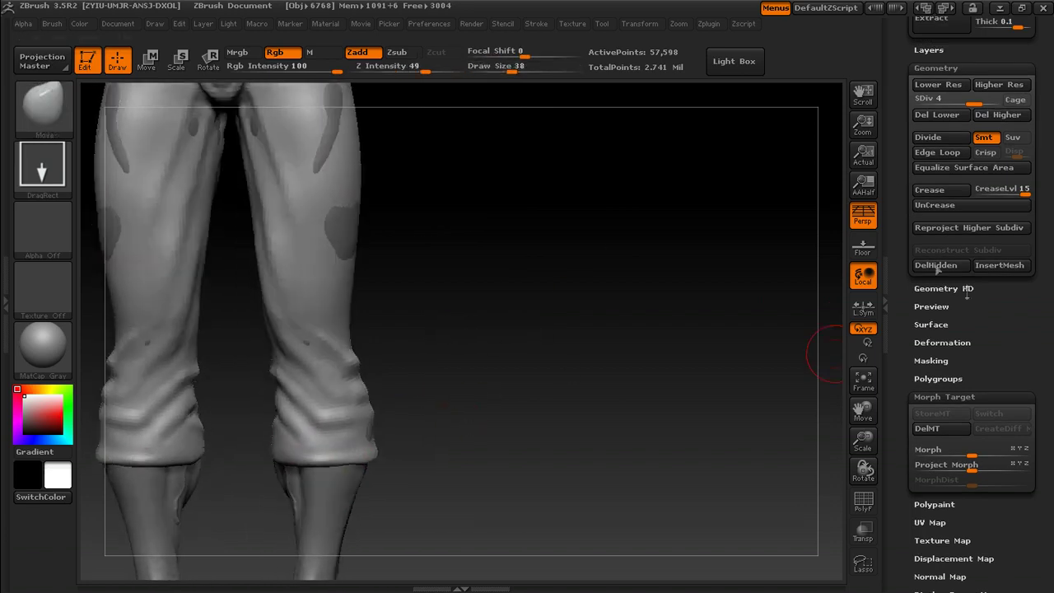
# - Raise the pants to subdivision level 5 and return to the Standard brush for the waist area
pyautogui.click(981, 104)
pyautogui.moveTo(535, 354)
pyautogui.mouseDown()
pyautogui.moveTo(595, 352)
pyautogui.moveTo(554, 362)
pyautogui.mouseUp()
pyautogui.press('b')
pyautogui.press('s')
pyautogui.press('t')
pyautogui.keyDown('alt'); pyautogui.moveTo(555, 250); pyautogui.dragTo(568, 503); pyautogui.keyUp('alt')
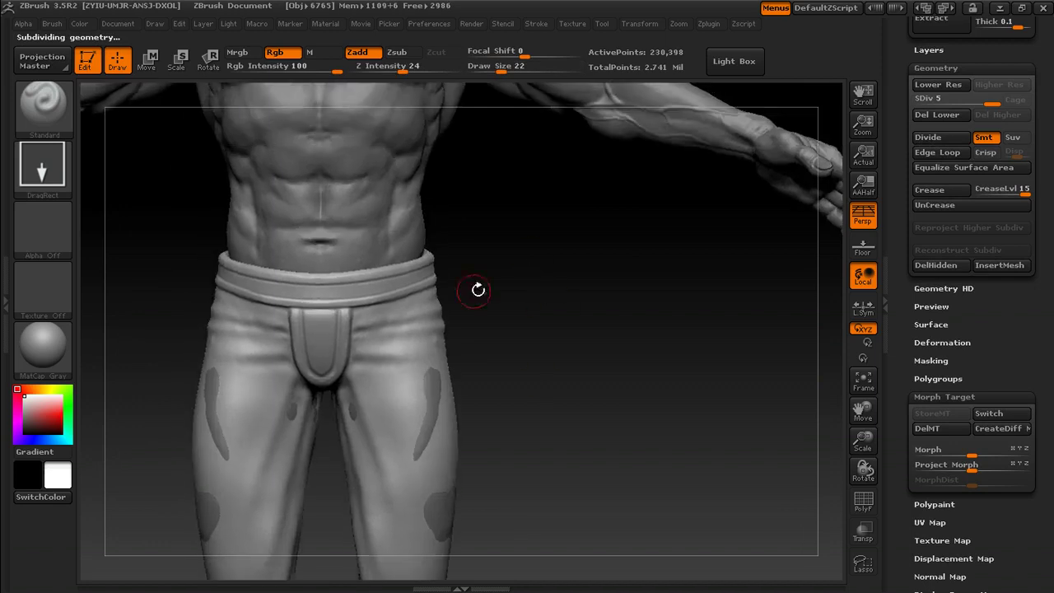
# - Sharpen the waistband's lower edge and the hip creases beneath it with draw sizes 10 and 8
pyautogui.moveTo(638, 275); pyautogui.dragTo(418, 278)
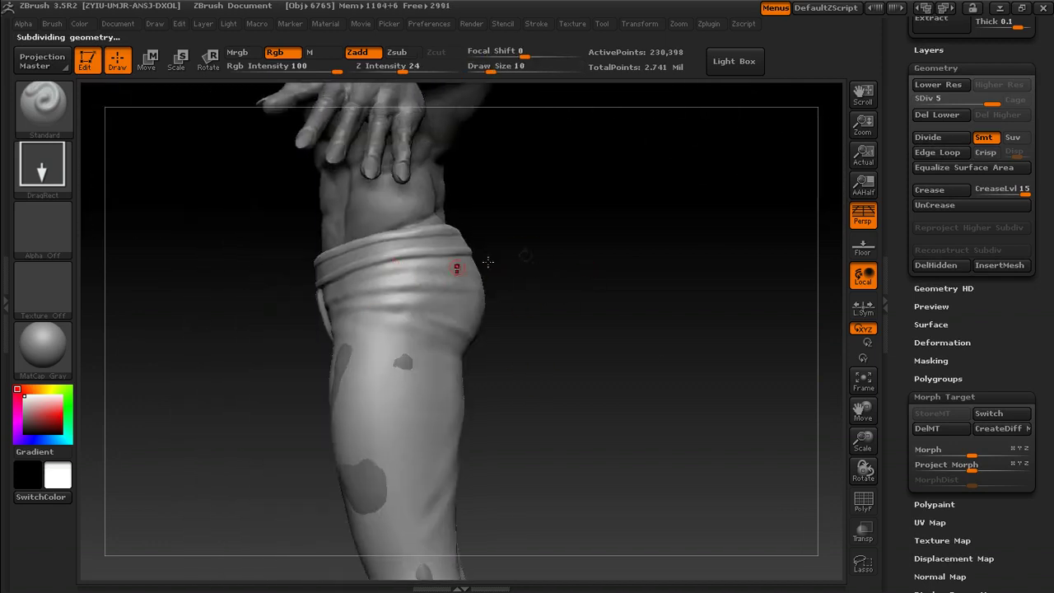
pyautogui.moveTo(526, 256); pyautogui.dragTo(692, 264)
pyautogui.press(']')
pyautogui.press('[')
pyautogui.moveTo(406, 260)
pyautogui.mouseDown()
pyautogui.moveTo(489, 259)
pyautogui.moveTo(527, 301)
pyautogui.moveTo(501, 293)
pyautogui.mouseUp()
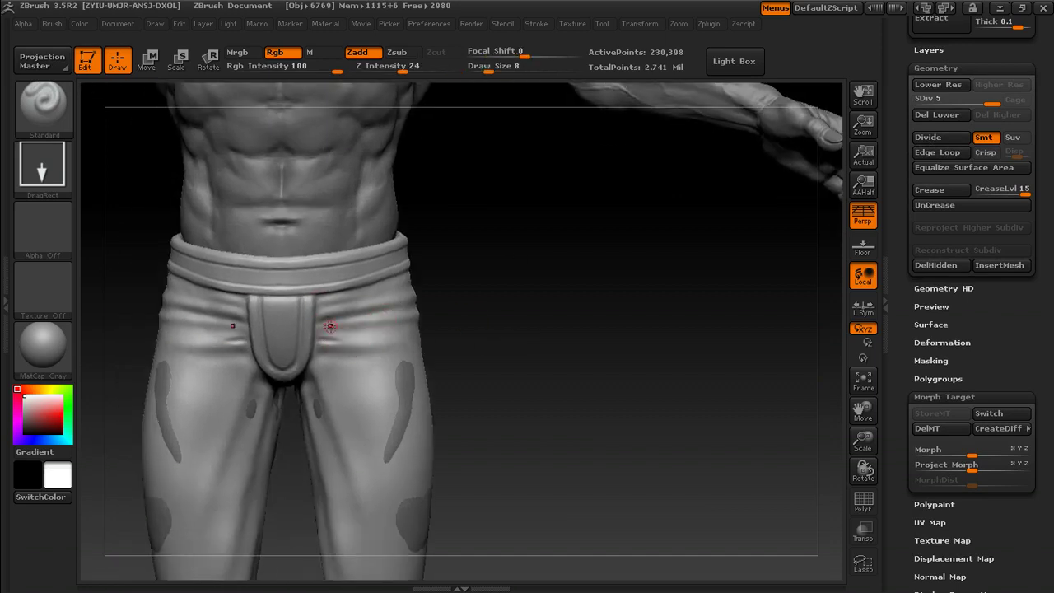
# - Deepen the horizontal folds from the fly around the hips with draw size 15
pyautogui.press('s')
pyautogui.click(336, 315)
pyautogui.moveTo(319, 314); pyautogui.dragTo(396, 304)
pyautogui.moveTo(556, 309)
pyautogui.keyDown('alt'); pyautogui.mouseDown()
pyautogui.moveTo(553, 278)
pyautogui.moveTo(478, 301)
pyautogui.moveTo(463, 267)
pyautogui.mouseUp(); pyautogui.keyUp('alt')
pyautogui.press(']')
pyautogui.moveTo(278, 324); pyautogui.dragTo(399, 315)
pyautogui.moveTo(543, 316); pyautogui.dragTo(466, 321)
pyautogui.moveTo(321, 344); pyautogui.dragTo(418, 353)
pyautogui.moveTo(594, 317)
pyautogui.mouseDown()
pyautogui.moveTo(539, 294)
pyautogui.moveTo(534, 332)
pyautogui.mouseUp()
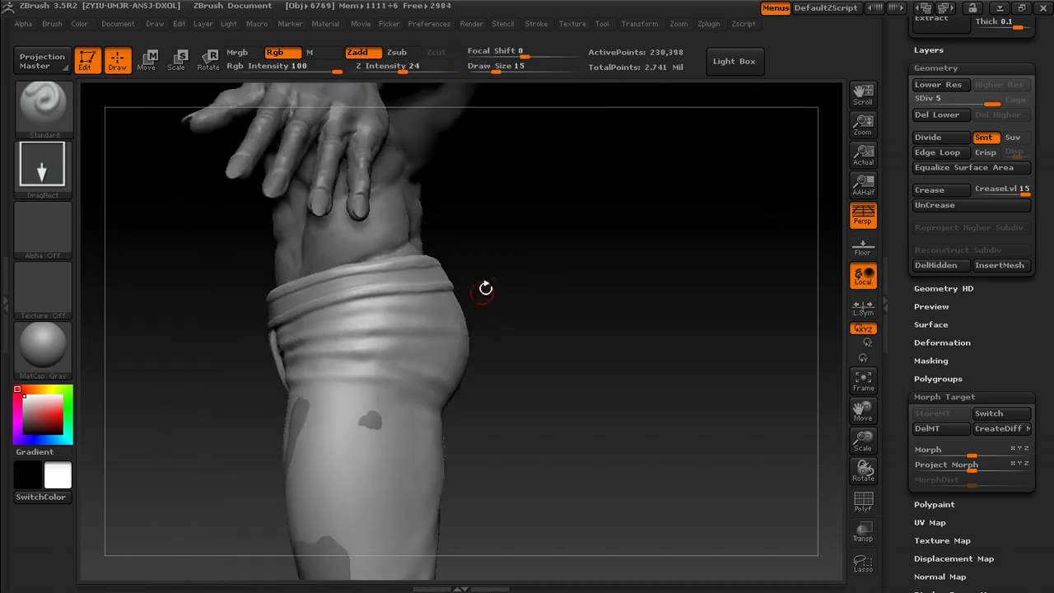
pyautogui.moveTo(486, 289); pyautogui.dragTo(417, 312)
# - Soften the hip folds toward the seat and sharpen the creases under it with draw size 12
pyautogui.moveTo(530, 336); pyautogui.dragTo(362, 335)
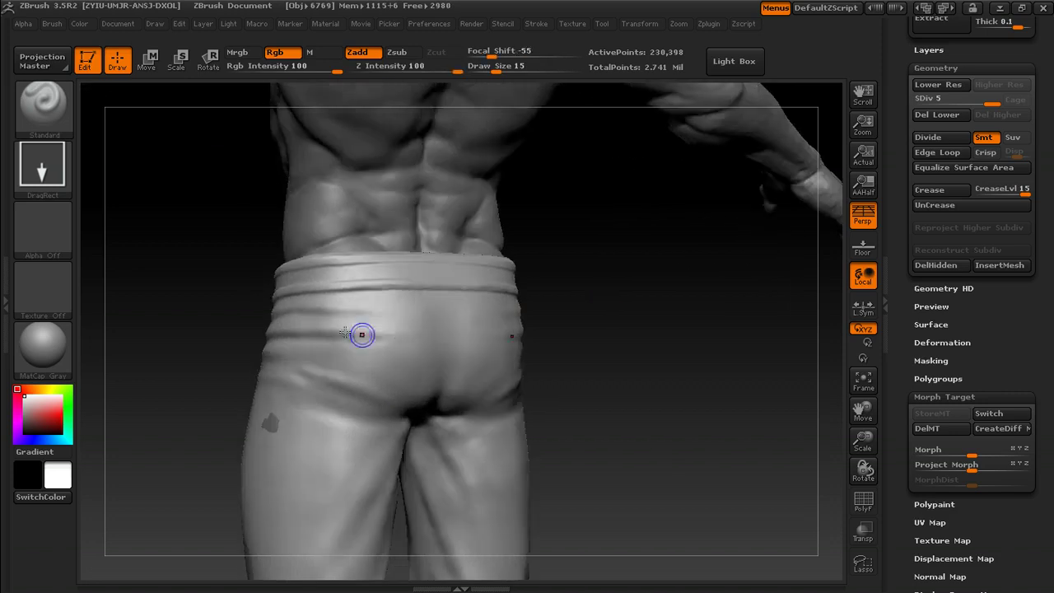
pyautogui.moveTo(600, 280); pyautogui.dragTo(527, 276)
pyautogui.moveTo(533, 334)
pyautogui.mouseDown()
pyautogui.moveTo(418, 365)
pyautogui.moveTo(538, 338)
pyautogui.mouseUp()
pyautogui.moveTo(477, 359); pyautogui.dragTo(471, 362)
pyautogui.moveTo(639, 280); pyautogui.dragTo(716, 268)
pyautogui.moveTo(387, 262); pyautogui.dragTo(446, 352)
pyautogui.moveTo(569, 296); pyautogui.dragTo(547, 293)
pyautogui.moveTo(404, 280); pyautogui.dragTo(451, 338)
pyautogui.keyDown('alt'); pyautogui.moveTo(547, 270); pyautogui.dragTo(550, 319); pyautogui.keyUp('alt')
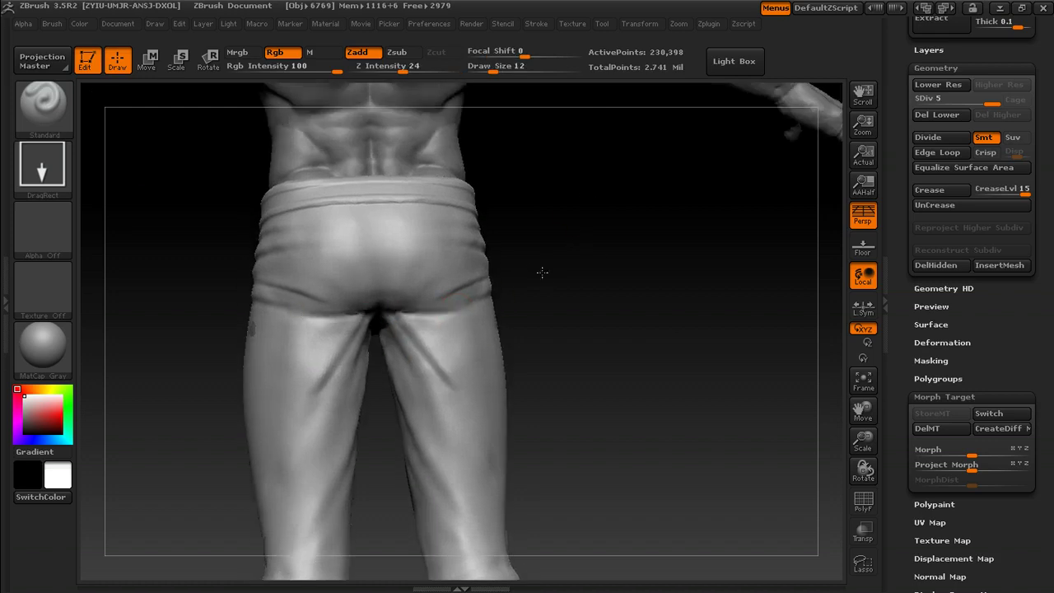
# - Sculpt long diagonal folds down the backs and inner sides of the thighs with draw size 13
pyautogui.moveTo(541, 273); pyautogui.dragTo(588, 285)
pyautogui.moveTo(972, 107); pyautogui.dragTo(971, 474)
pyautogui.moveTo(617, 320)
pyautogui.mouseDown()
pyautogui.moveTo(610, 302)
pyautogui.moveTo(594, 304)
pyautogui.moveTo(583, 290)
pyautogui.moveTo(559, 296)
pyautogui.mouseUp()
pyautogui.moveTo(558, 341)
pyautogui.mouseDown()
pyautogui.moveTo(544, 292)
pyautogui.moveTo(569, 278)
pyautogui.moveTo(529, 245)
pyautogui.mouseUp()
pyautogui.moveTo(375, 284); pyautogui.dragTo(404, 341)
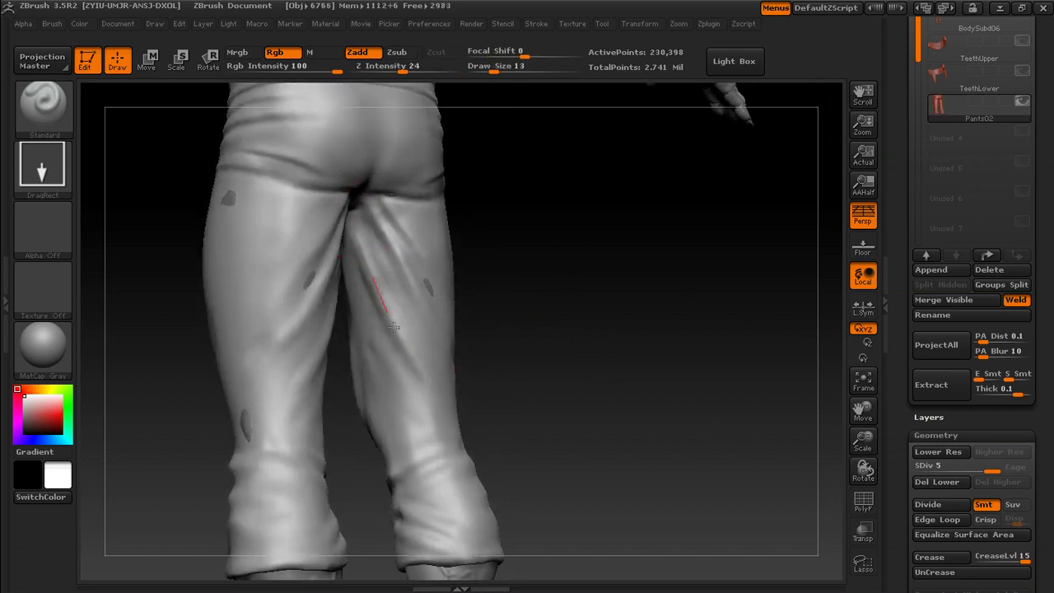
pyautogui.moveTo(527, 354); pyautogui.dragTo(504, 359)
pyautogui.moveTo(528, 403)
pyautogui.mouseDown()
pyautogui.moveTo(517, 367)
pyautogui.moveTo(552, 381)
pyautogui.moveTo(534, 372)
pyautogui.mouseUp()
pyautogui.press(']')
pyautogui.moveTo(411, 395); pyautogui.dragTo(580, 331)
pyautogui.moveTo(621, 332); pyautogui.dragTo(449, 351)
# - Deepen the folds on the inner sides and fronts of the cuffs with draw size 19
pyautogui.moveTo(524, 362)
pyautogui.mouseDown()
pyautogui.moveTo(541, 338)
pyautogui.moveTo(573, 340)
pyautogui.moveTo(589, 371)
pyautogui.moveTo(498, 371)
pyautogui.moveTo(573, 374)
pyautogui.mouseUp()
pyautogui.press('s')
pyautogui.press(']')
pyautogui.moveTo(475, 372)
pyautogui.mouseDown()
pyautogui.moveTo(527, 373)
pyautogui.moveTo(482, 375)
pyautogui.mouseUp()
pyautogui.moveTo(461, 412)
pyautogui.mouseDown()
pyautogui.moveTo(424, 405)
pyautogui.moveTo(400, 418)
pyautogui.mouseUp()
pyautogui.moveTo(459, 411); pyautogui.dragTo(416, 409)
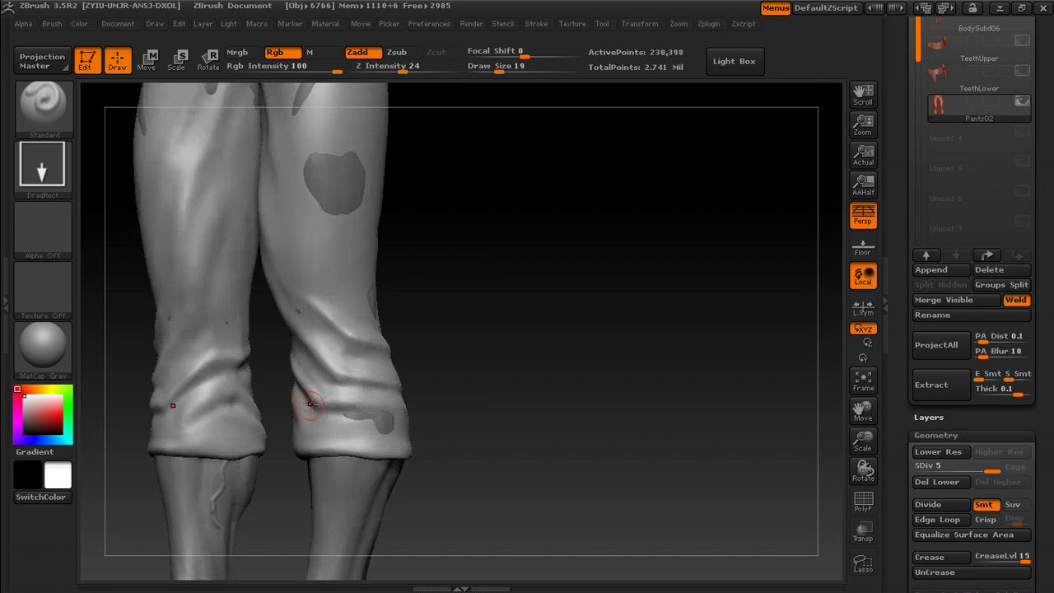
pyautogui.moveTo(505, 411); pyautogui.dragTo(568, 408)
pyautogui.moveTo(297, 376); pyautogui.dragTo(309, 382)
# - Sculpt folds running from the crotch down the inner thighs with draw sizes 27 and 17, smoothing them
pyautogui.keyDown('alt'); pyautogui.moveTo(445, 280); pyautogui.dragTo(509, 360); pyautogui.keyUp('alt')
pyautogui.moveTo(501, 233)
pyautogui.keyDown('alt'); pyautogui.mouseDown()
pyautogui.moveTo(499, 271)
pyautogui.moveTo(464, 272)
pyautogui.moveTo(441, 290)
pyautogui.mouseUp(); pyautogui.keyUp('alt')
pyautogui.press(']')
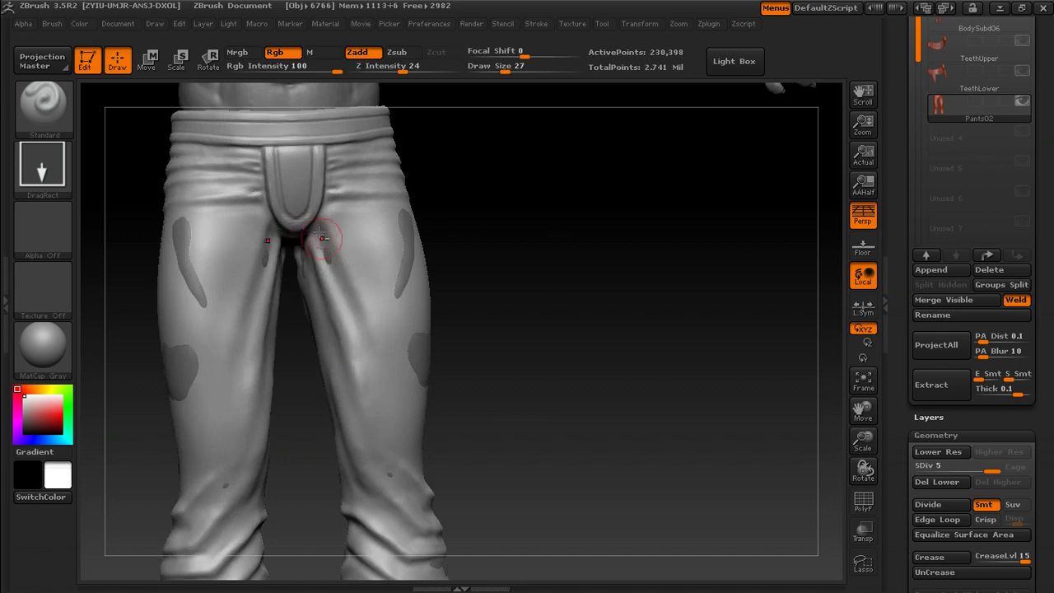
pyautogui.moveTo(345, 321); pyautogui.dragTo(320, 256)
pyautogui.moveTo(361, 372); pyautogui.dragTo(367, 390)
pyautogui.moveTo(428, 329)
pyautogui.mouseDown()
pyautogui.moveTo(432, 201)
pyautogui.moveTo(673, 273)
pyautogui.moveTo(568, 235)
pyautogui.mouseUp()
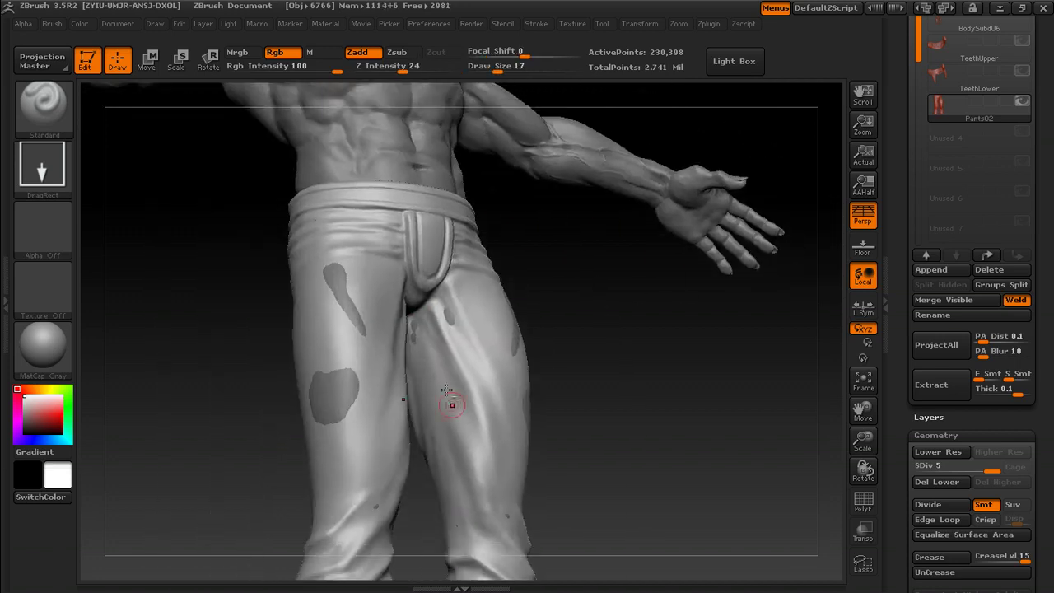
pyautogui.moveTo(445, 376)
pyautogui.mouseDown()
pyautogui.moveTo(581, 280)
pyautogui.moveTo(408, 338)
pyautogui.moveTo(401, 316)
pyautogui.mouseUp()
pyautogui.press('s')
pyautogui.click(393, 318)
pyautogui.moveTo(532, 254)
pyautogui.keyDown('shift'); pyautogui.mouseDown()
pyautogui.moveTo(392, 259)
pyautogui.moveTo(360, 304)
pyautogui.mouseUp(); pyautogui.keyUp('shift')
pyautogui.keyDown('alt'); pyautogui.moveTo(557, 354); pyautogui.dragTo(548, 186); pyautogui.keyUp('alt')
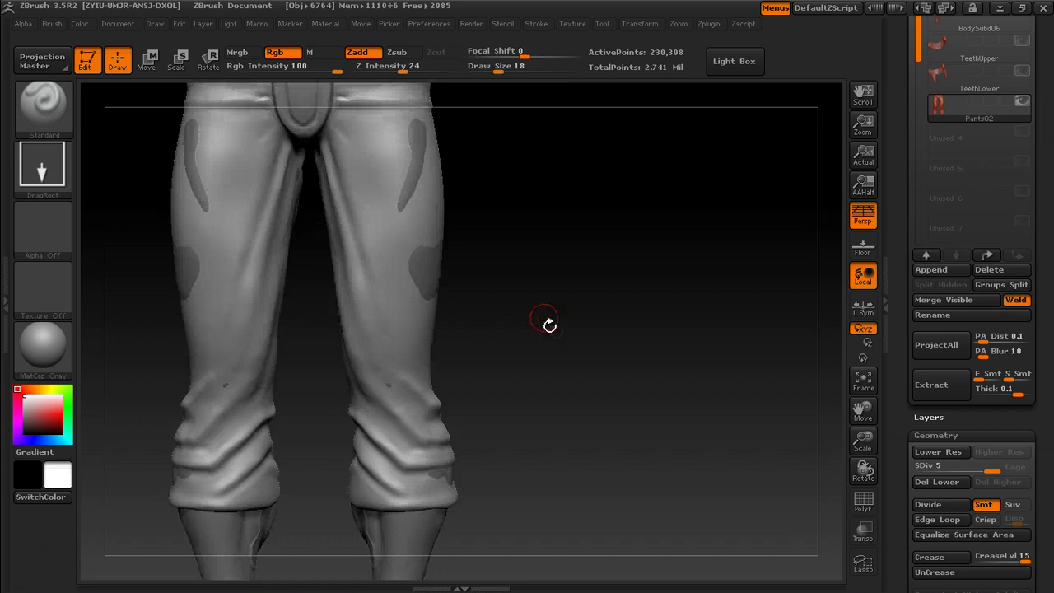
# - Add and smooth creases on the inner knees above the cuffs with draw sizes 12 and 17
pyautogui.moveTo(548, 329); pyautogui.dragTo(486, 359)
pyautogui.moveTo(581, 354); pyautogui.dragTo(688, 317)
pyautogui.moveTo(517, 360)
pyautogui.mouseDown()
pyautogui.moveTo(446, 357)
pyautogui.moveTo(458, 327)
pyautogui.mouseUp()
pyautogui.keyDown('shift'); pyautogui.moveTo(350, 372); pyautogui.dragTo(370, 400); pyautogui.keyUp('shift')
pyautogui.moveTo(461, 354); pyautogui.dragTo(494, 352)
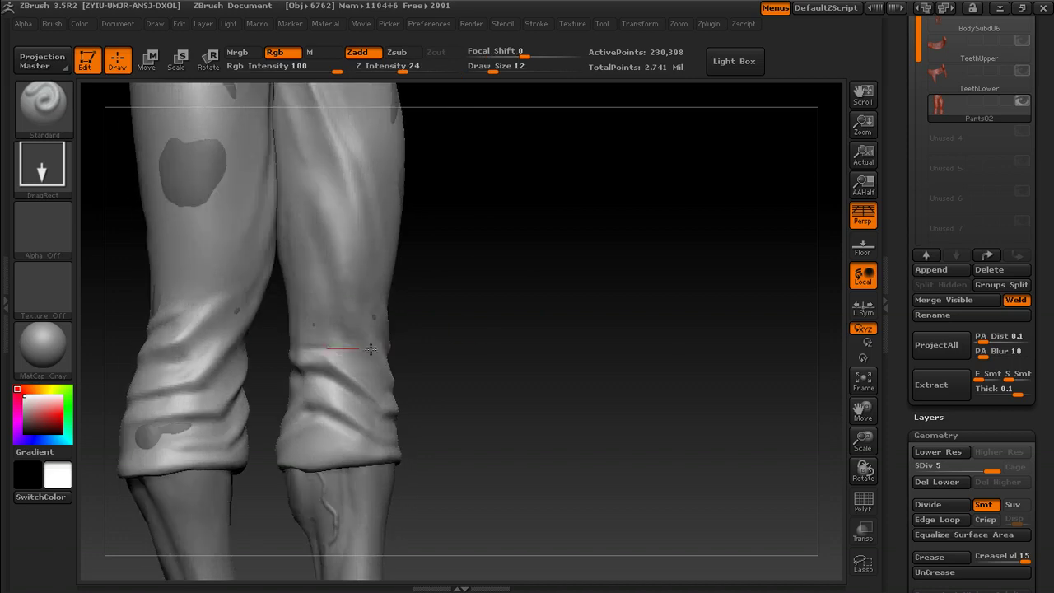
pyautogui.keyDown('shift'); pyautogui.moveTo(349, 349); pyautogui.dragTo(362, 362); pyautogui.keyUp('shift')
pyautogui.moveTo(543, 294); pyautogui.dragTo(595, 289)
pyautogui.moveTo(494, 293); pyautogui.dragTo(565, 308)
pyautogui.moveTo(354, 376); pyautogui.dragTo(374, 379)
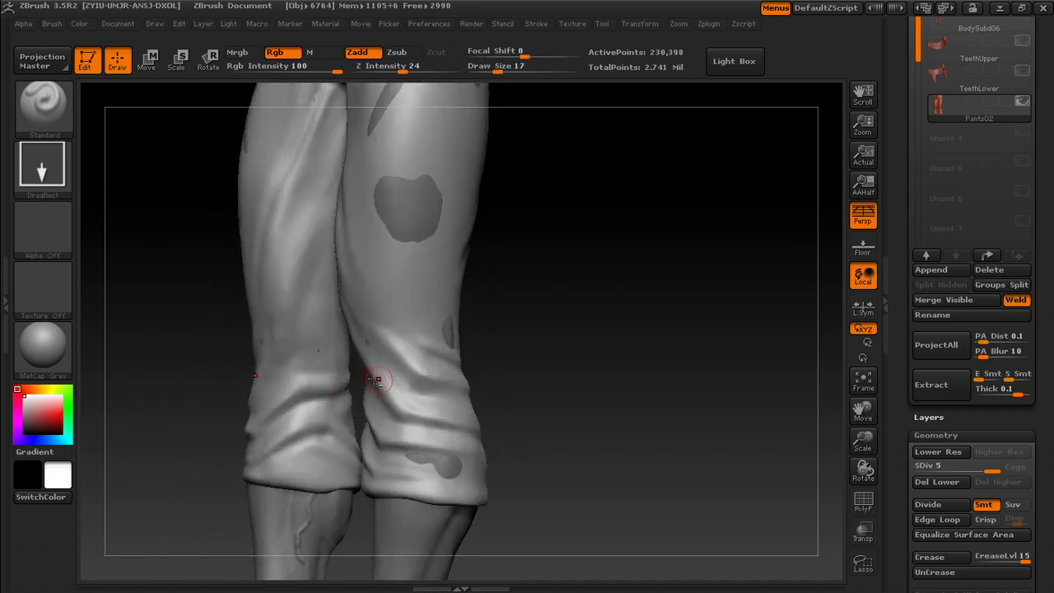
# - Sculpt diagonal folds on the backs of the cuffs with draw size 13
pyautogui.keyDown('alt'); pyautogui.moveTo(554, 367); pyautogui.dragTo(425, 339); pyautogui.keyUp('alt')
pyautogui.moveTo(420, 379)
pyautogui.mouseDown()
pyautogui.moveTo(434, 379)
pyautogui.moveTo(431, 400)
pyautogui.moveTo(500, 357)
pyautogui.moveTo(445, 340)
pyautogui.moveTo(624, 346)
pyautogui.mouseUp()
pyautogui.press('[')
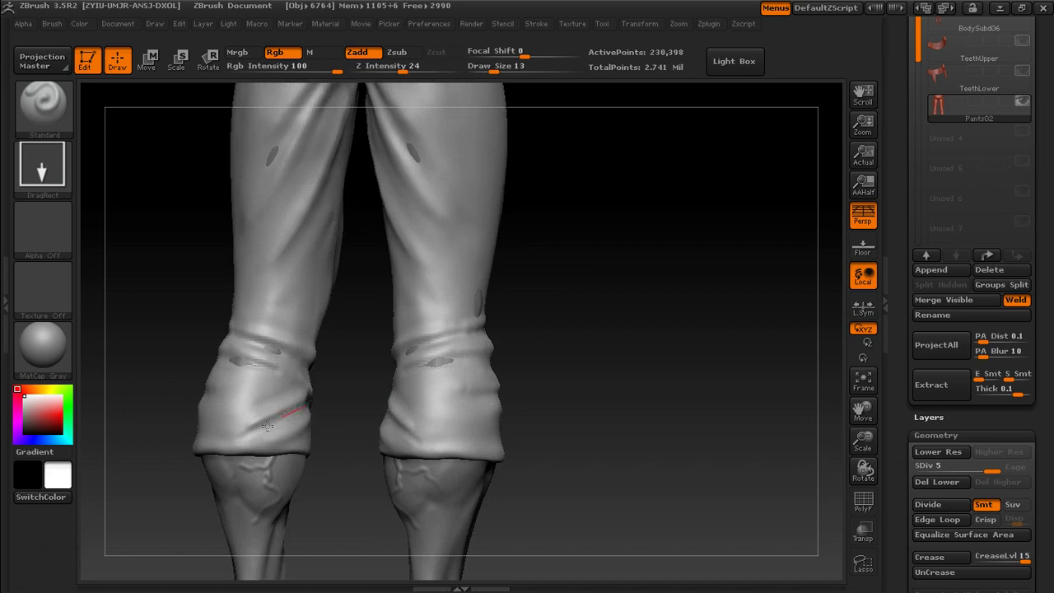
pyautogui.keyDown('alt'); pyautogui.moveTo(354, 416); pyautogui.dragTo(371, 458); pyautogui.keyUp('alt')
pyautogui.keyDown('alt'); pyautogui.moveTo(182, 412); pyautogui.dragTo(358, 384); pyautogui.keyUp('alt')
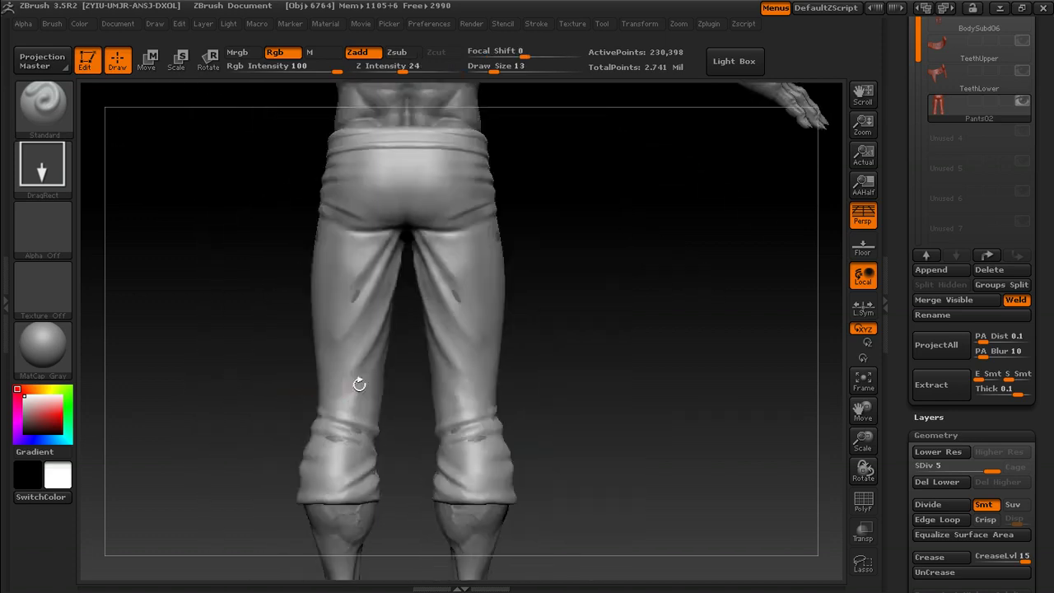
# - Add horizontal wrinkles across the backs of the knees with draw size 13
pyautogui.keyDown('alt'); pyautogui.moveTo(416, 410); pyautogui.dragTo(445, 417); pyautogui.keyUp('alt')
pyautogui.keyDown('alt'); pyautogui.moveTo(276, 396); pyautogui.dragTo(328, 404); pyautogui.keyUp('alt')
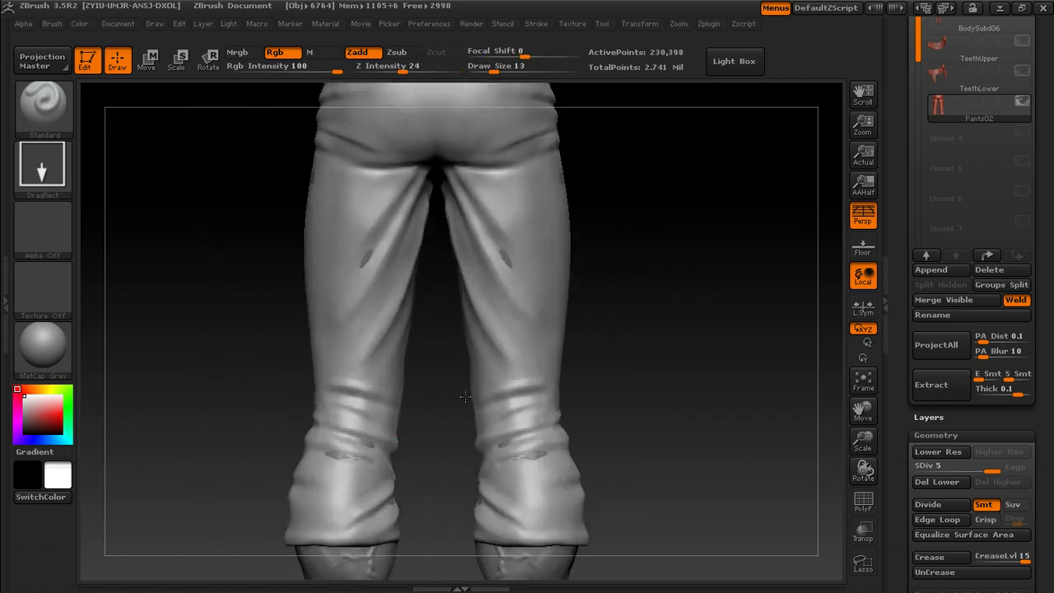
pyautogui.moveTo(466, 396); pyautogui.dragTo(478, 372)
pyautogui.moveTo(268, 412)
pyautogui.mouseDown()
pyautogui.moveTo(375, 421)
pyautogui.moveTo(346, 398)
pyautogui.moveTo(420, 387)
pyautogui.moveTo(336, 354)
pyautogui.moveTo(313, 384)
pyautogui.moveTo(332, 402)
pyautogui.mouseUp()
pyautogui.moveTo(434, 410); pyautogui.dragTo(376, 385)
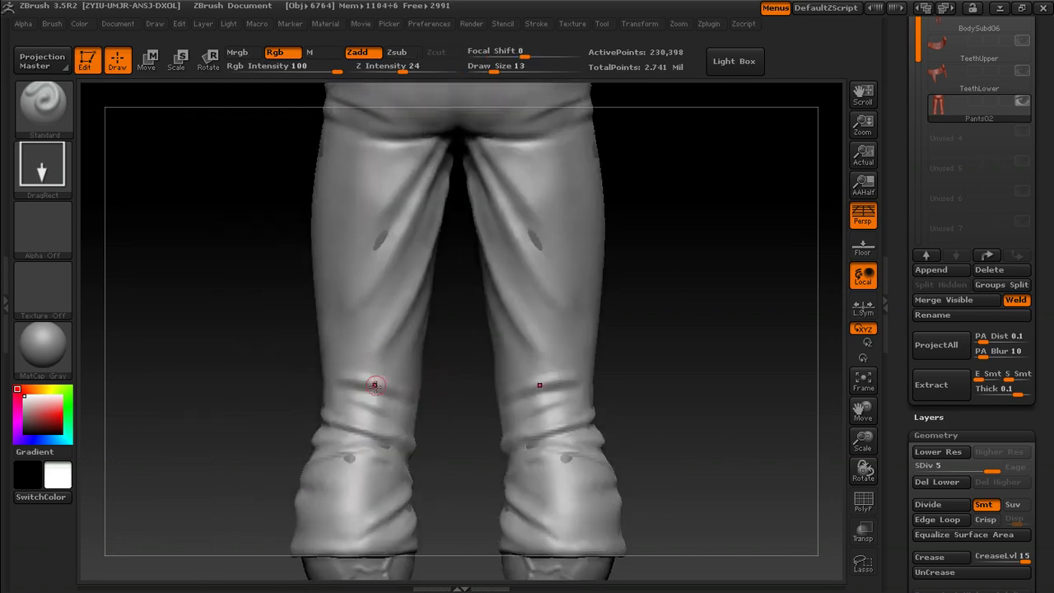
pyautogui.moveTo(393, 342); pyautogui.dragTo(418, 340)
pyautogui.moveTo(429, 382); pyautogui.dragTo(455, 410)
# - Smooth and reshape the folds on the knees and fronts of the cuffs with draw sizes 19 and 22
pyautogui.moveTo(622, 362); pyautogui.dragTo(417, 364)
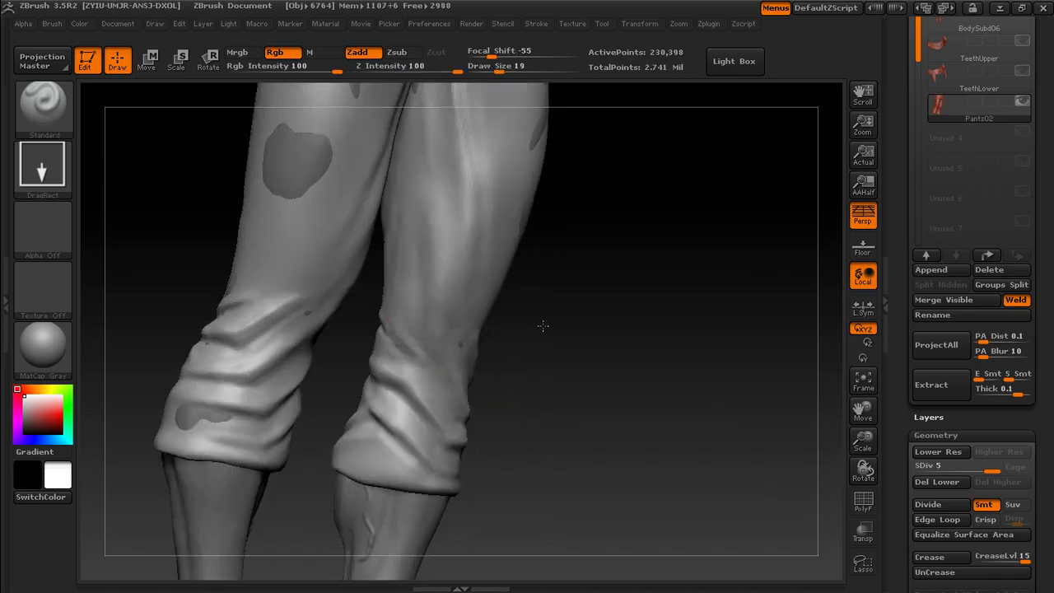
pyautogui.keyDown('shift'); pyautogui.moveTo(543, 326); pyautogui.dragTo(396, 349); pyautogui.keyUp('shift')
pyautogui.moveTo(527, 222)
pyautogui.keyDown('alt'); pyautogui.mouseDown()
pyautogui.moveTo(532, 288)
pyautogui.moveTo(433, 428)
pyautogui.moveTo(438, 385)
pyautogui.mouseUp(); pyautogui.keyUp('alt')
pyautogui.moveTo(577, 368); pyautogui.dragTo(515, 347)
pyautogui.keyDown('shift'); pyautogui.moveTo(440, 388); pyautogui.dragTo(435, 382); pyautogui.keyUp('shift')
pyautogui.moveTo(560, 371); pyautogui.dragTo(638, 362)
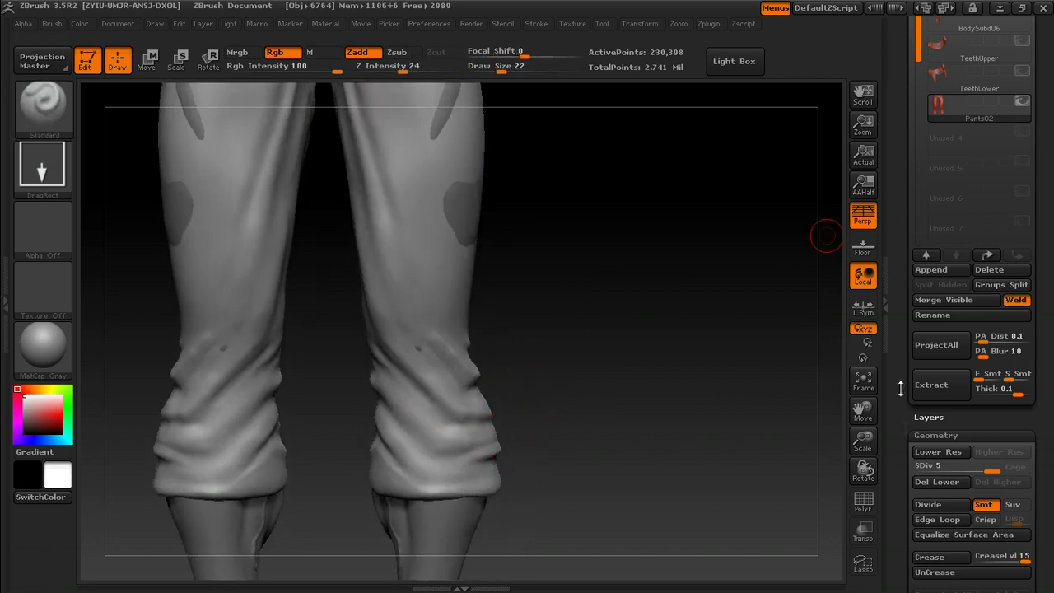
# - Lower the pants to subdivision level 4 and smooth and resculpt the front cuff folds with draw size 18
pyautogui.hotkey('shift', 'd')
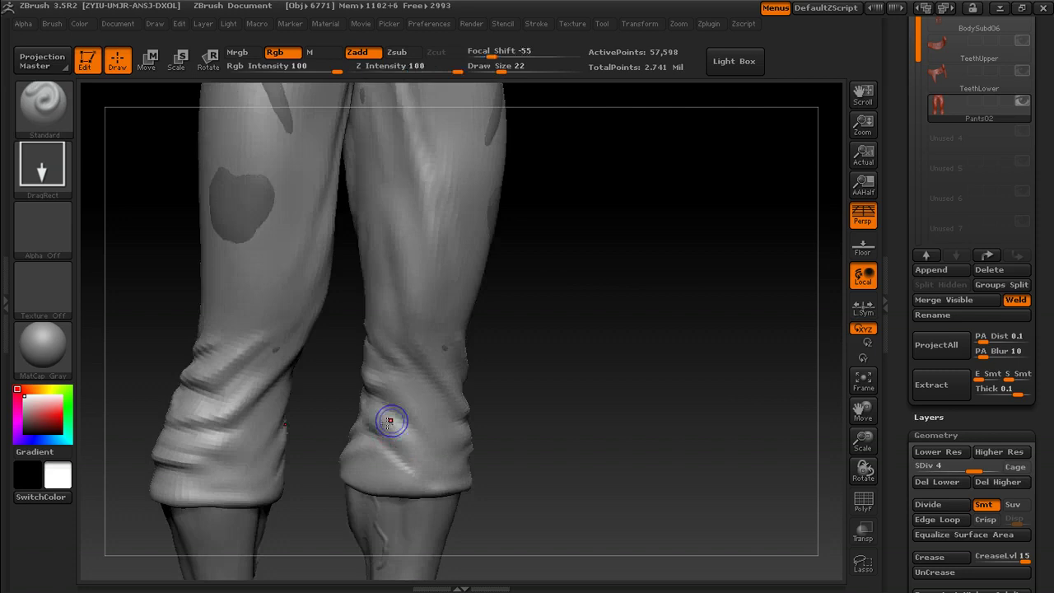
pyautogui.moveTo(544, 461); pyautogui.dragTo(506, 457)
pyautogui.moveTo(537, 375)
pyautogui.mouseDown()
pyautogui.moveTo(525, 371)
pyautogui.moveTo(527, 404)
pyautogui.moveTo(488, 372)
pyautogui.moveTo(435, 412)
pyautogui.moveTo(459, 420)
pyautogui.mouseUp()
pyautogui.keyDown('shift'); pyautogui.moveTo(413, 420); pyautogui.dragTo(470, 395); pyautogui.keyUp('shift')
pyautogui.moveTo(401, 440)
pyautogui.mouseDown()
pyautogui.moveTo(458, 442)
pyautogui.moveTo(447, 436)
pyautogui.mouseUp()
pyautogui.moveTo(387, 404); pyautogui.dragTo(461, 426)
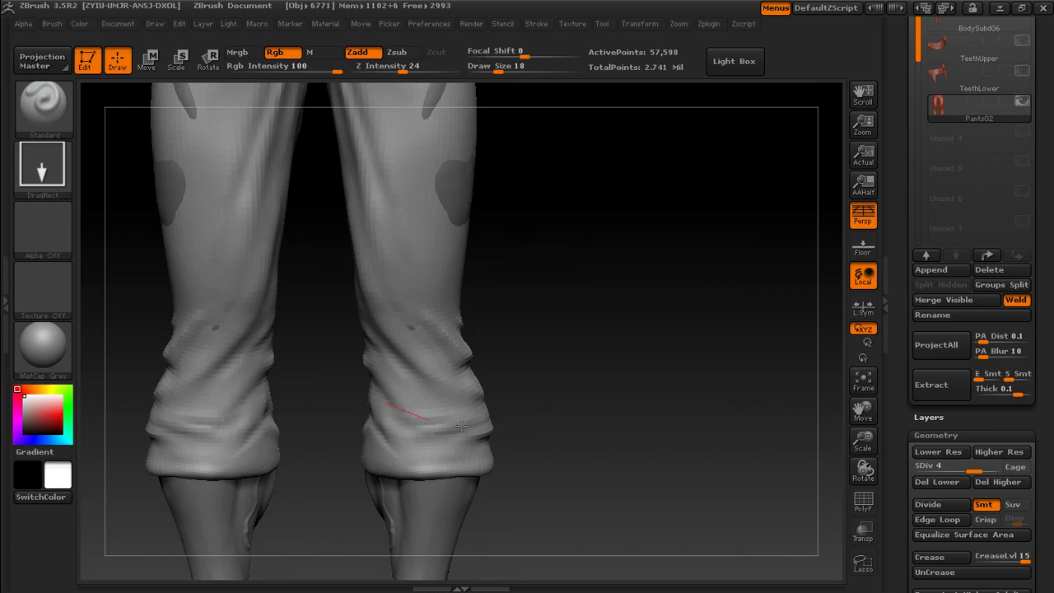
pyautogui.keyDown('alt'); pyautogui.moveTo(535, 333); pyautogui.dragTo(539, 370); pyautogui.keyUp('alt')
pyautogui.keyDown('alt'); pyautogui.moveTo(646, 340); pyautogui.dragTo(634, 305); pyautogui.keyUp('alt')
# - Return the pants to subdivision level 5 and adjust the cuffs with the Move brush
pyautogui.click(999, 452)
pyautogui.keyDown('alt'); pyautogui.moveTo(612, 355); pyautogui.dragTo(617, 396); pyautogui.keyUp('alt')
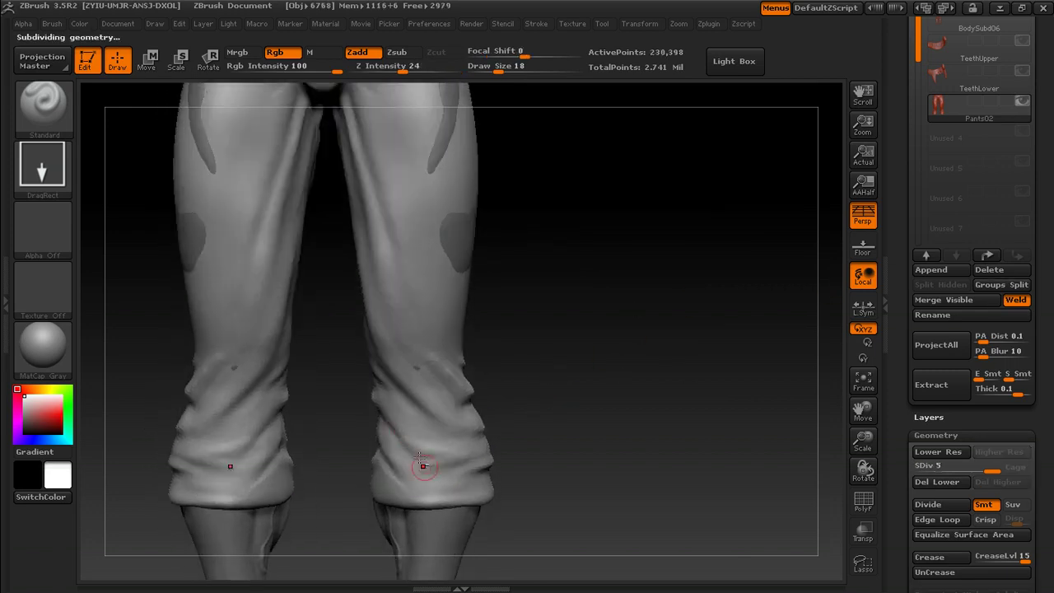
pyautogui.moveTo(568, 448); pyautogui.dragTo(476, 455)
pyautogui.moveTo(708, 385); pyautogui.dragTo(568, 383)
pyautogui.moveTo(683, 351)
pyautogui.mouseDown()
pyautogui.moveTo(598, 371)
pyautogui.moveTo(616, 344)
pyautogui.moveTo(576, 387)
pyautogui.moveTo(601, 396)
pyautogui.mouseUp()
pyautogui.press('b')
pyautogui.press('m')
pyautogui.press('v')
pyautogui.moveTo(643, 429)
pyautogui.mouseDown()
pyautogui.moveTo(531, 457)
pyautogui.moveTo(642, 444)
pyautogui.mouseUp()
# - Carve a thin side seam from the waistband down the outer thigh with the Standard brush at draw size 5
pyautogui.press('b')
pyautogui.press('s')
pyautogui.press('t')
pyautogui.moveTo(303, 402); pyautogui.dragTo(243, 443)
pyautogui.moveTo(354, 447)
pyautogui.mouseDown()
pyautogui.moveTo(581, 368)
pyautogui.moveTo(659, 568)
pyautogui.mouseUp()
pyautogui.press('s')
pyautogui.moveTo(402, 361); pyautogui.dragTo(395, 362)
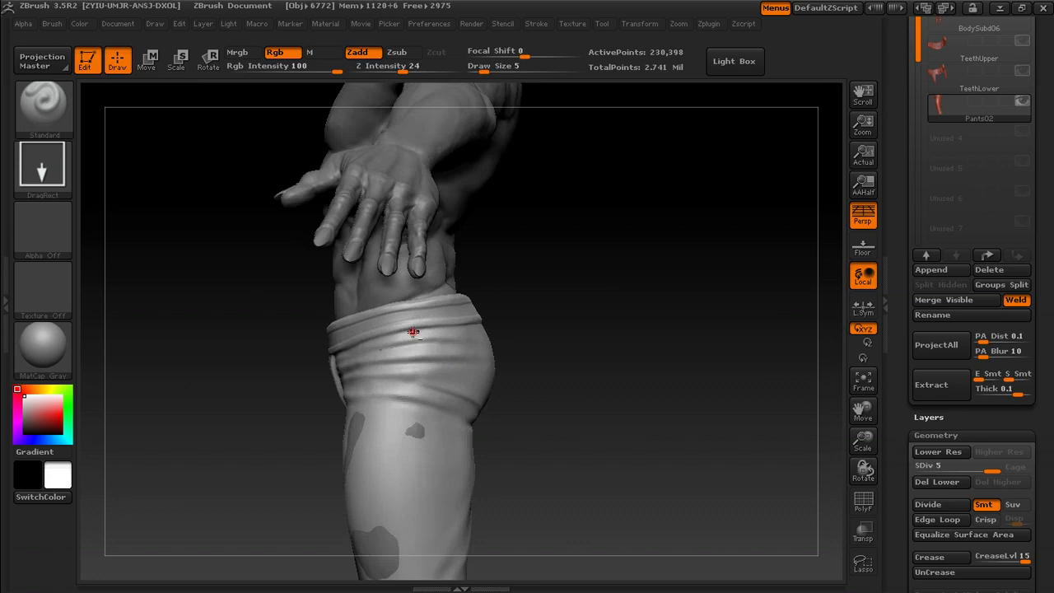
pyautogui.keyDown('alt'); pyautogui.moveTo(532, 395); pyautogui.dragTo(494, 274); pyautogui.keyUp('alt')
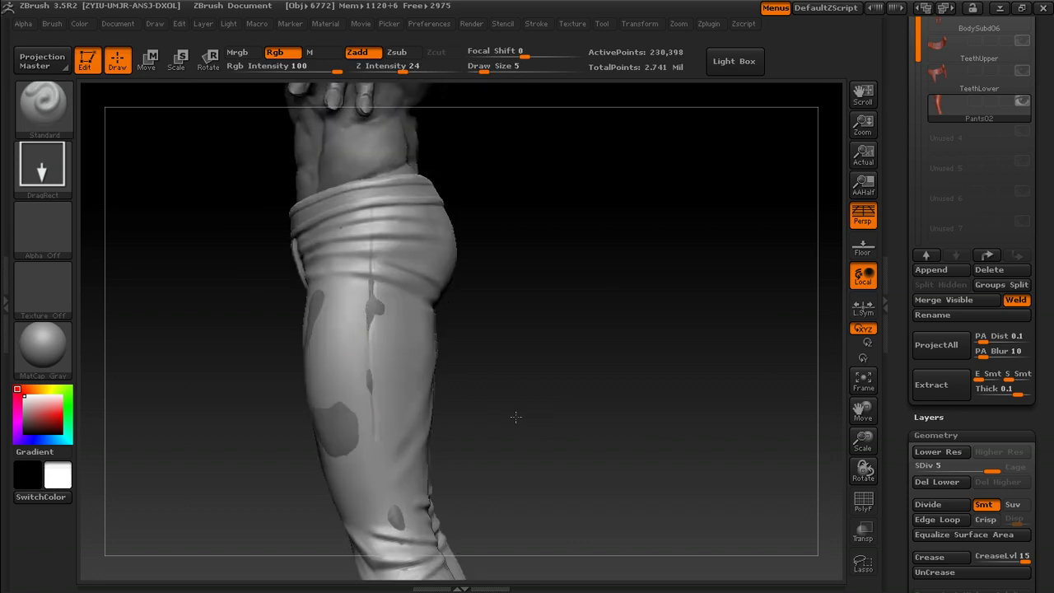
pyautogui.keyDown('alt'); pyautogui.moveTo(515, 417); pyautogui.dragTo(490, 278); pyautogui.keyUp('alt')
# - Subdivide the pants to level 6 and extend the outer side seam over the knee folds toward the cuff at draw size 5
pyautogui.hotkey('ctrl', 'd')
pyautogui.moveTo(463, 232); pyautogui.dragTo(451, 256)
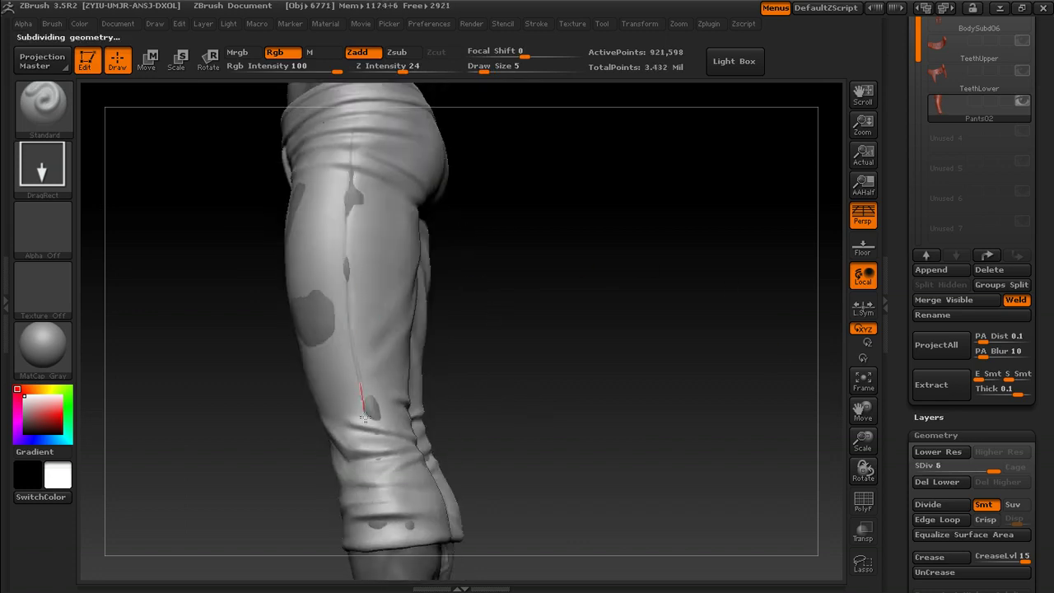
pyautogui.moveTo(365, 417); pyautogui.dragTo(368, 430)
pyautogui.keyDown('alt'); pyautogui.moveTo(518, 418); pyautogui.dragTo(499, 311); pyautogui.keyUp('alt')
pyautogui.moveTo(360, 329); pyautogui.dragTo(371, 427)
# - Carve a seam down the inner leg from the crotch to the cuff with the Standard brush at draw size 5
pyautogui.moveTo(528, 330); pyautogui.dragTo(709, 355)
pyautogui.moveTo(362, 145); pyautogui.dragTo(364, 158)
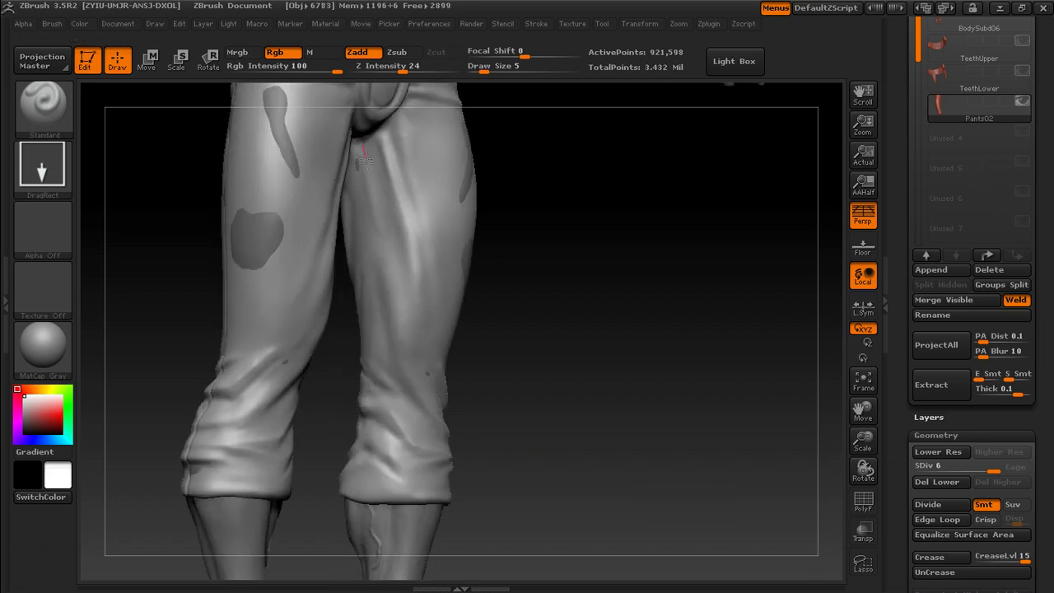
pyautogui.moveTo(376, 286); pyautogui.dragTo(376, 307)
pyautogui.keyDown('alt'); pyautogui.moveTo(539, 325); pyautogui.dragTo(552, 265); pyautogui.keyUp('alt')
pyautogui.moveTo(381, 235); pyautogui.dragTo(370, 329)
pyautogui.moveTo(569, 315)
pyautogui.mouseDown()
pyautogui.moveTo(605, 318)
pyautogui.moveTo(588, 336)
pyautogui.mouseUp()
# - Sculpt the cuff edge below the side seam at draw size 10 and shape a small slit there with the Move brush
pyautogui.press(']')
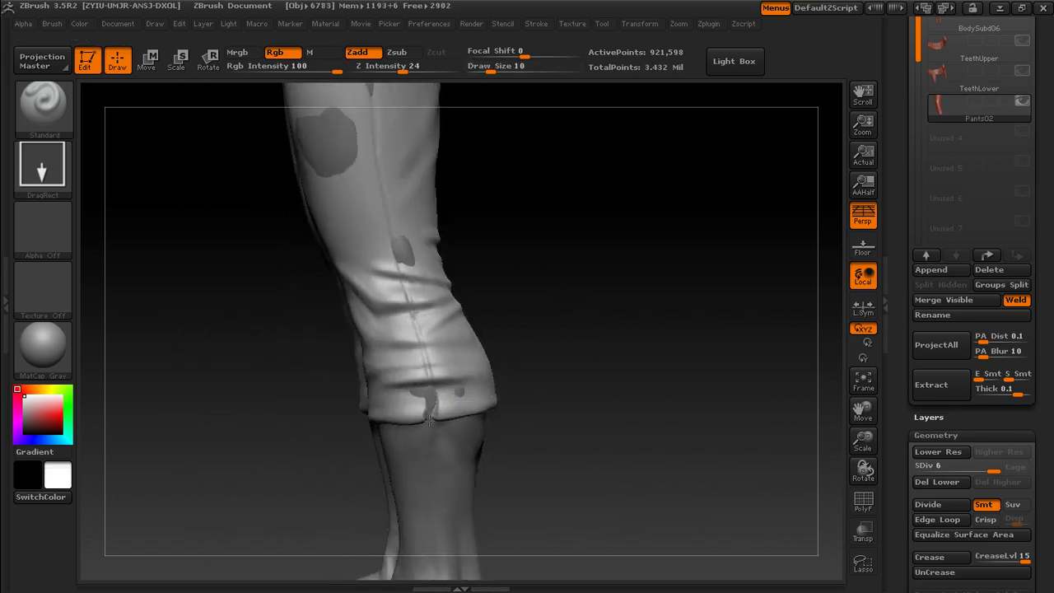
pyautogui.moveTo(429, 420); pyautogui.dragTo(445, 422)
pyautogui.moveTo(576, 323); pyautogui.dragTo(609, 328)
pyautogui.press('b')
pyautogui.press('m')
pyautogui.press('v')
pyautogui.press('s')
pyautogui.click(418, 411)
# - Reshape the outline of the cuffs and pant legs with the Move brush, using draw sizes up to at least 70
pyautogui.moveTo(515, 365)
pyautogui.mouseDown()
pyautogui.moveTo(572, 351)
pyautogui.moveTo(560, 352)
pyautogui.mouseUp()
pyautogui.press(']')
pyautogui.press(']')
pyautogui.press(']')
pyautogui.moveTo(463, 345); pyautogui.dragTo(397, 346)
pyautogui.moveTo(313, 355)
pyautogui.mouseDown()
pyautogui.moveTo(403, 360)
pyautogui.moveTo(537, 336)
pyautogui.mouseUp()
pyautogui.moveTo(419, 309); pyautogui.dragTo(426, 310)
pyautogui.moveTo(499, 323)
pyautogui.mouseDown()
pyautogui.moveTo(436, 325)
pyautogui.moveTo(466, 308)
pyautogui.moveTo(412, 314)
pyautogui.moveTo(439, 299)
pyautogui.mouseUp()
pyautogui.press('[')
pyautogui.press('[')
pyautogui.press('[')
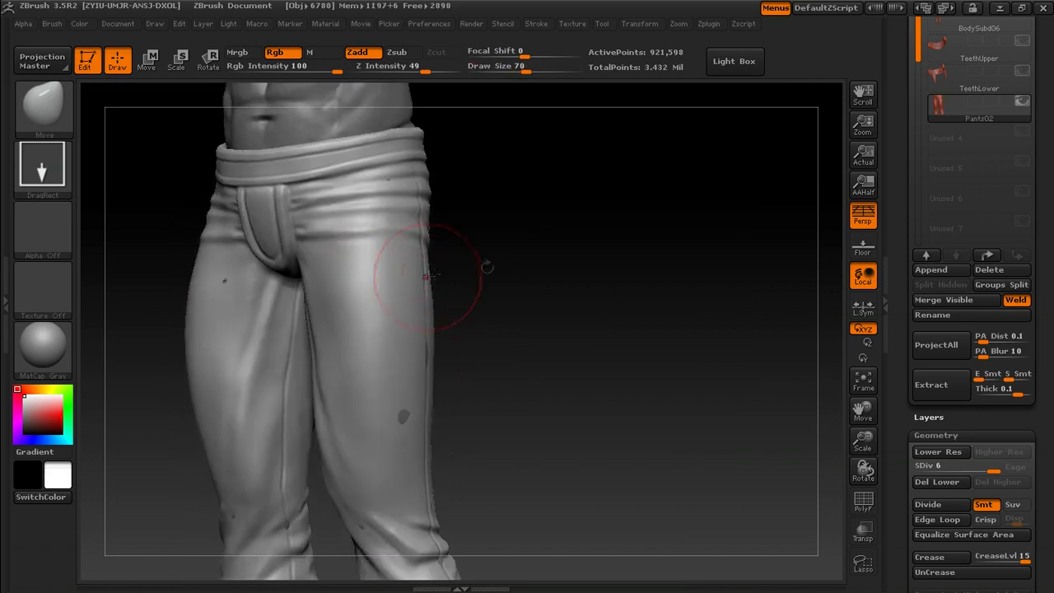
pyautogui.moveTo(536, 362); pyautogui.dragTo(536, 326)
pyautogui.moveTo(321, 419); pyautogui.dragTo(331, 425)
pyautogui.moveTo(613, 362)
pyautogui.mouseDown()
pyautogui.moveTo(535, 367)
pyautogui.moveTo(692, 380)
pyautogui.mouseUp()
pyautogui.moveTo(436, 409); pyautogui.dragTo(277, 426)
# - Sculpt and smooth the folds on the backs of the cuffs with the Standard brush at draw sizes 16 and 11
pyautogui.press('b')
pyautogui.press('s')
pyautogui.press('t')
pyautogui.moveTo(576, 408); pyautogui.dragTo(527, 410)
pyautogui.press('s')
pyautogui.click(463, 415)
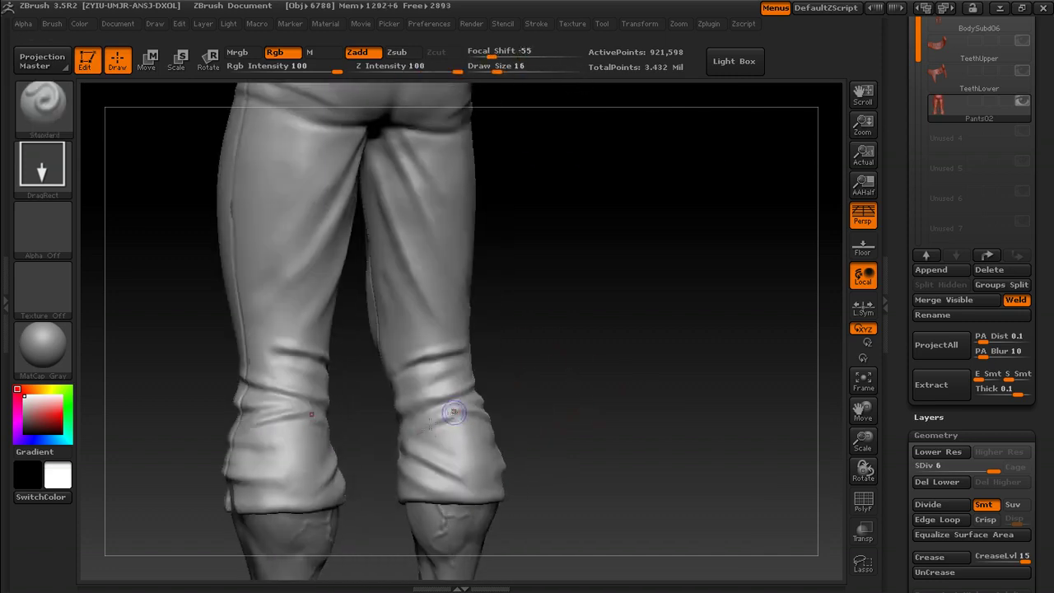
pyautogui.moveTo(381, 447); pyautogui.dragTo(403, 443)
pyautogui.moveTo(560, 374); pyautogui.dragTo(395, 378)
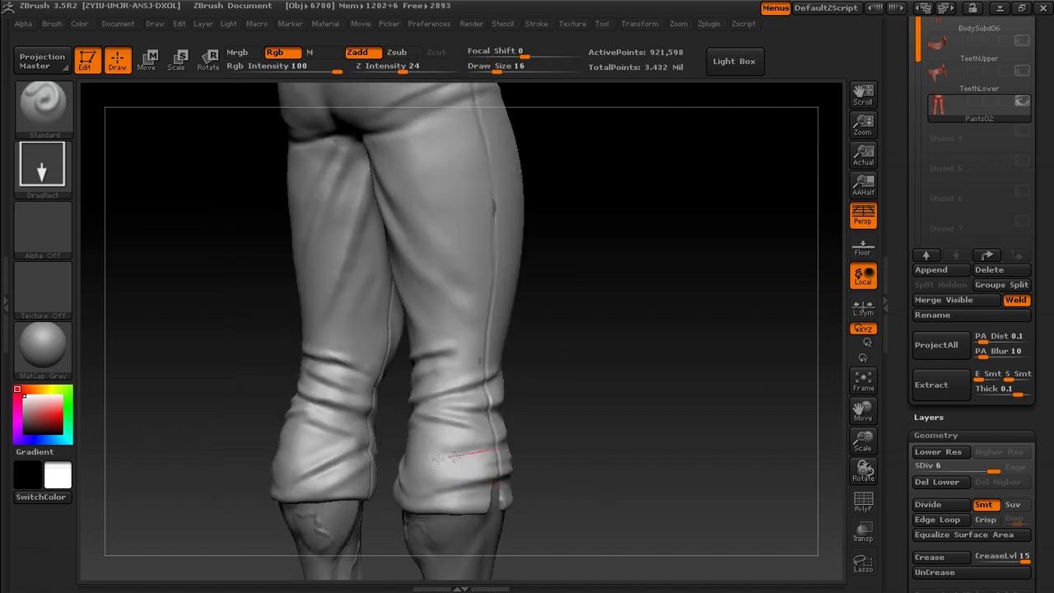
pyautogui.moveTo(527, 354)
pyautogui.mouseDown()
pyautogui.moveTo(568, 342)
pyautogui.moveTo(618, 272)
pyautogui.mouseUp()
pyautogui.press('[')
pyautogui.moveTo(198, 371); pyautogui.dragTo(200, 392)
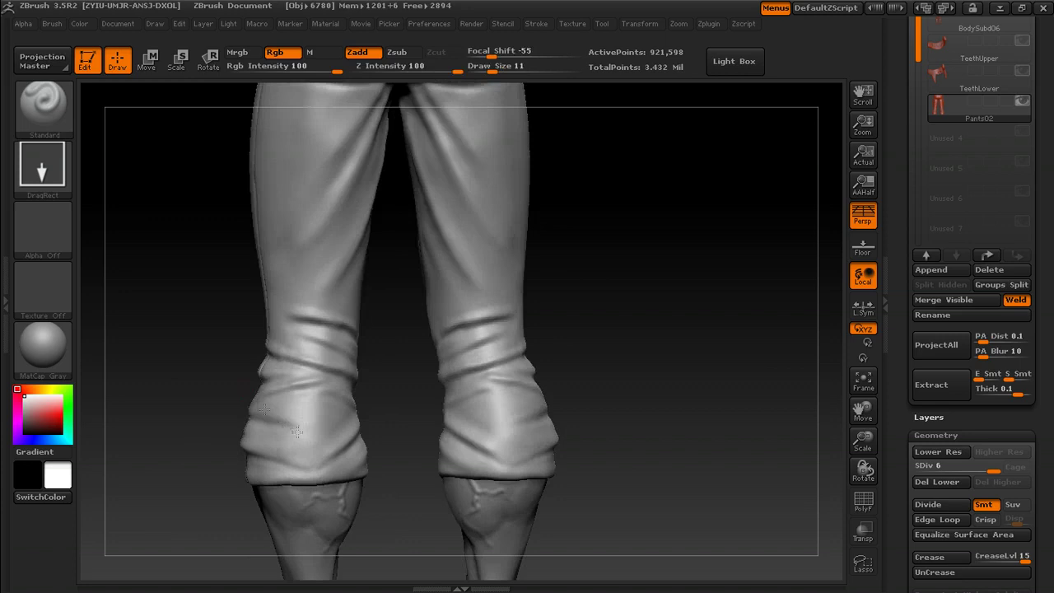
# - Refine the front of the cuffs and define their hem line with the Standard brush at draw sizes 12 and 13
pyautogui.moveTo(684, 342)
pyautogui.mouseDown()
pyautogui.moveTo(572, 329)
pyautogui.moveTo(511, 372)
pyautogui.moveTo(518, 335)
pyautogui.mouseUp()
pyautogui.press(']')
pyautogui.press(']')
pyautogui.moveTo(587, 348)
pyautogui.keyDown('alt'); pyautogui.mouseDown()
pyautogui.moveTo(570, 384)
pyautogui.moveTo(461, 363)
pyautogui.mouseUp(); pyautogui.keyUp('alt')
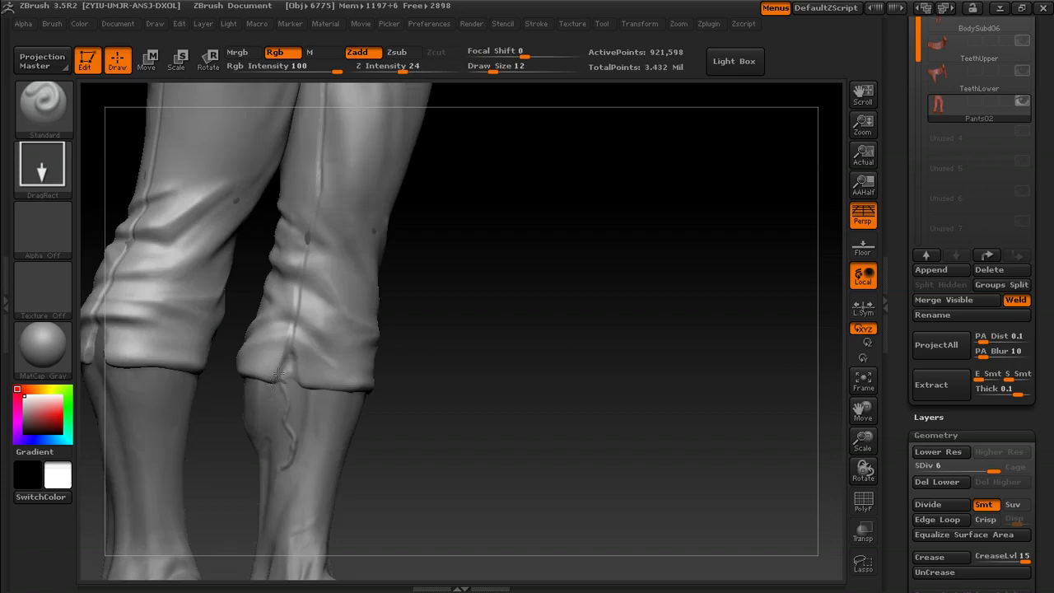
pyautogui.moveTo(447, 327); pyautogui.dragTo(461, 354)
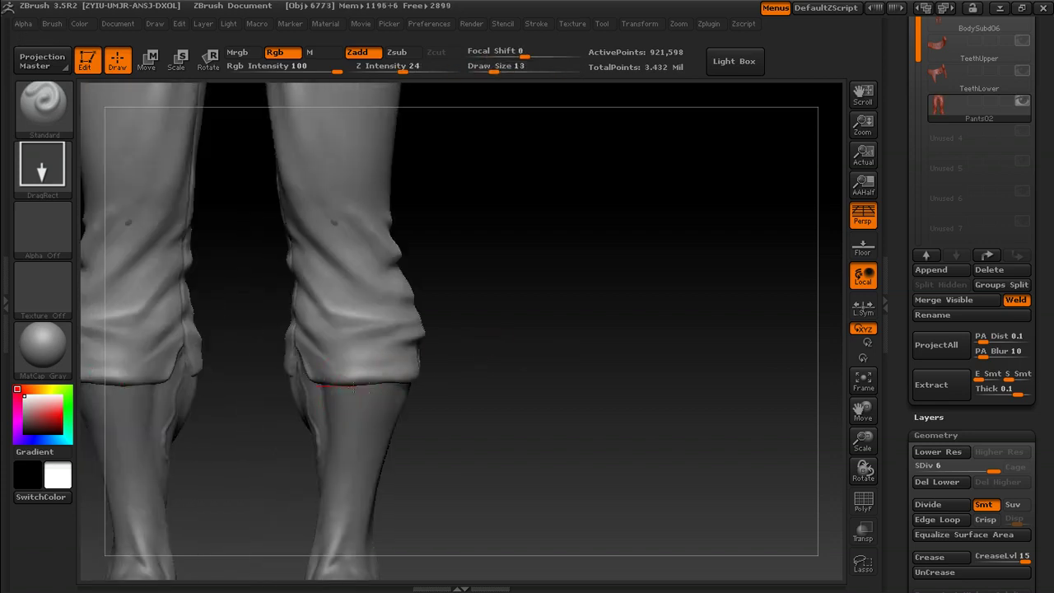
pyautogui.moveTo(527, 369); pyautogui.dragTo(412, 381)
pyautogui.moveTo(527, 379)
pyautogui.mouseDown()
pyautogui.moveTo(444, 383)
pyautogui.moveTo(535, 371)
pyautogui.mouseUp()
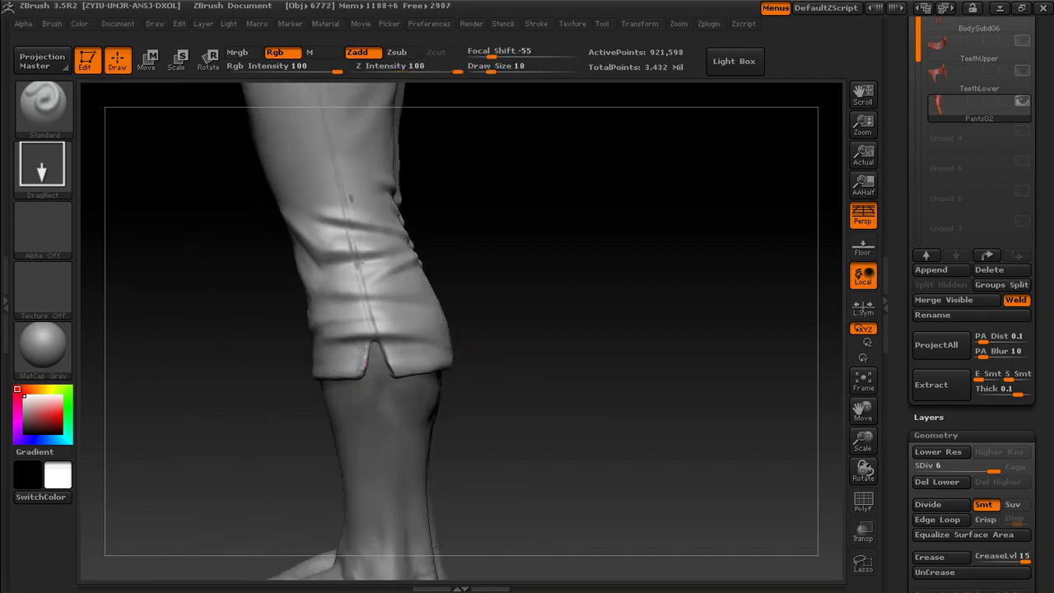
# - Smooth the edges of the outer cuff slit and adjust the cuffs with the Move brush at draw size 53
pyautogui.moveTo(389, 352)
pyautogui.mouseDown()
pyautogui.moveTo(652, 331)
pyautogui.moveTo(480, 367)
pyautogui.mouseUp()
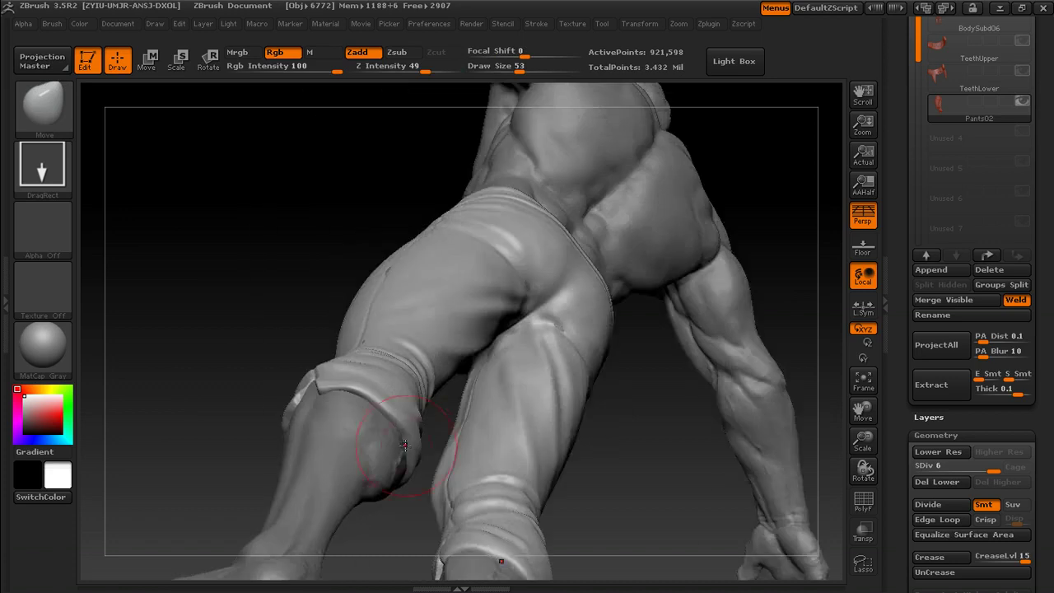
pyautogui.moveTo(405, 446); pyautogui.dragTo(390, 447)
pyautogui.moveTo(527, 370); pyautogui.dragTo(404, 405)
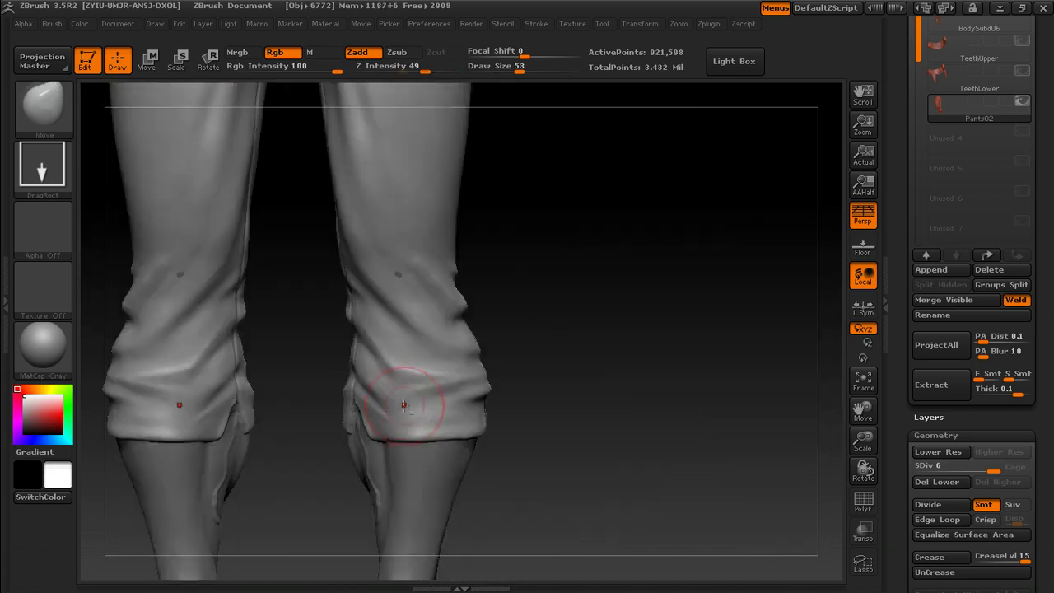
# - Outline the inner cuff slit and hem with the Standard brush at draw size 7
pyautogui.press('b')
pyautogui.press('s')
pyautogui.press('t')
pyautogui.press('s')
pyautogui.moveTo(397, 327); pyautogui.dragTo(379, 327)
pyautogui.moveTo(552, 356)
pyautogui.keyDown('alt'); pyautogui.mouseDown()
pyautogui.moveTo(626, 275)
pyautogui.moveTo(527, 327)
pyautogui.moveTo(522, 357)
pyautogui.moveTo(435, 387)
pyautogui.mouseUp(); pyautogui.keyUp('alt')
pyautogui.press('s')
pyautogui.click(342, 376)
pyautogui.press('s')
pyautogui.moveTo(338, 370)
pyautogui.mouseDown()
pyautogui.moveTo(327, 370)
pyautogui.moveTo(351, 403)
pyautogui.mouseUp()
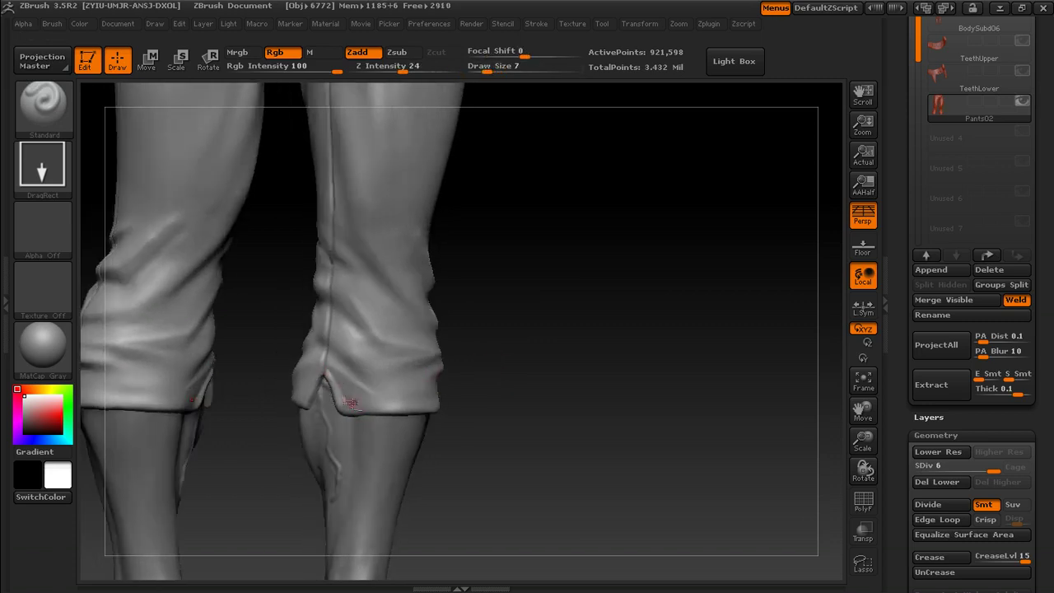
# - Continue the hem line around the cuff's outer side and slit at draw size 7 and smooth it
pyautogui.moveTo(501, 390); pyautogui.dragTo(443, 382)
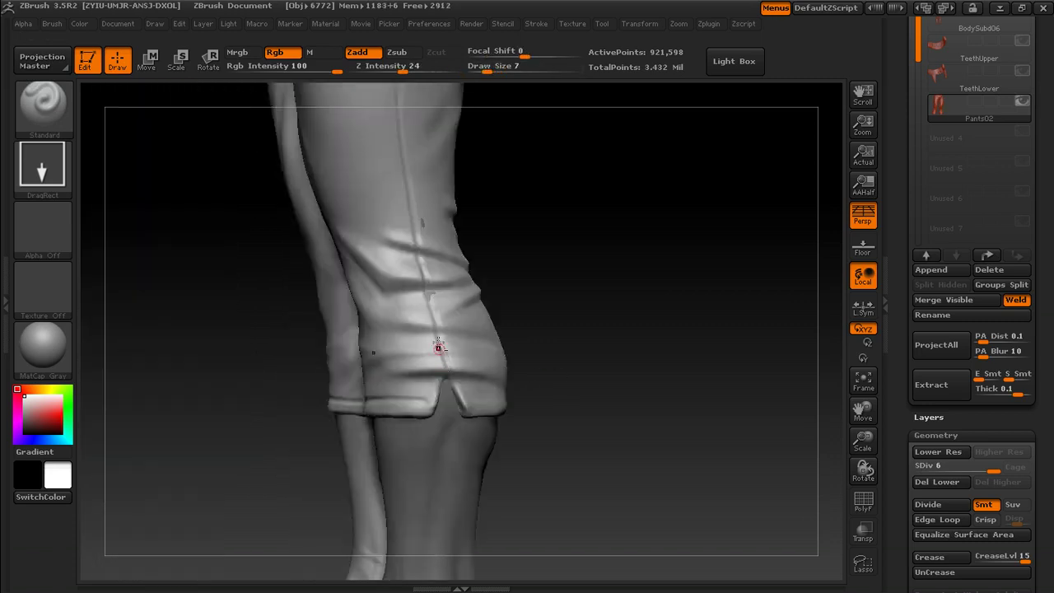
pyautogui.press('f')
pyautogui.keyDown('alt'); pyautogui.moveTo(596, 391); pyautogui.dragTo(557, 316); pyautogui.keyUp('alt')
pyautogui.keyDown('alt'); pyautogui.moveTo(568, 369); pyautogui.dragTo(671, 356); pyautogui.keyUp('alt')
pyautogui.keyDown('shift'); pyautogui.moveTo(357, 360); pyautogui.dragTo(350, 368); pyautogui.keyUp('shift')
pyautogui.moveTo(573, 362); pyautogui.dragTo(465, 427)
# - Carve a parallel line along the front side of the outer seam from the waistband to the cuff at draw size 5
pyautogui.keyDown('alt'); pyautogui.moveTo(539, 296); pyautogui.dragTo(578, 394); pyautogui.keyUp('alt')
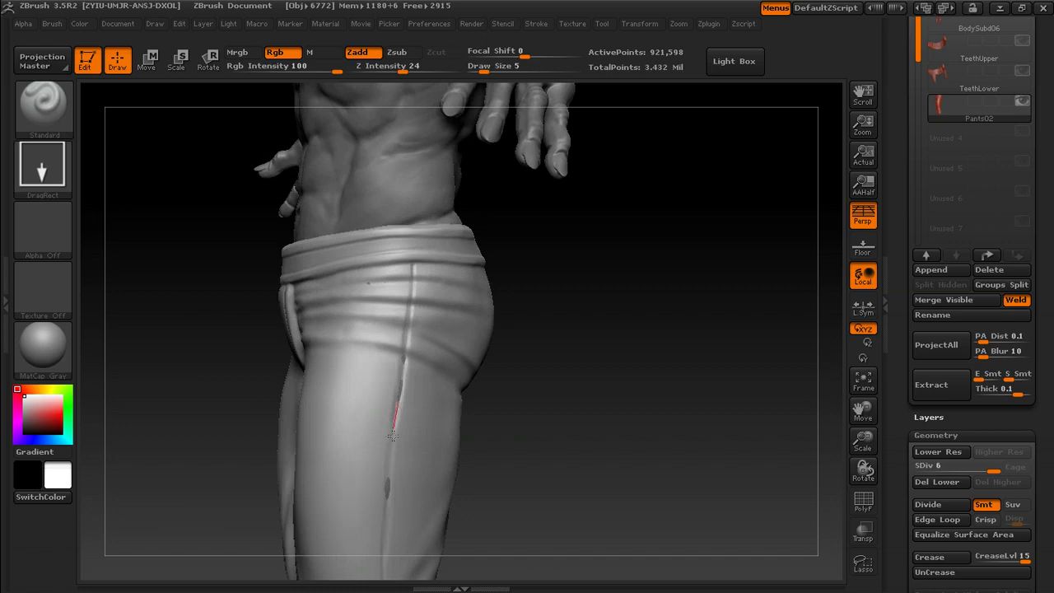
pyautogui.keyDown('alt'); pyautogui.moveTo(583, 339); pyautogui.dragTo(568, 186); pyautogui.keyUp('alt')
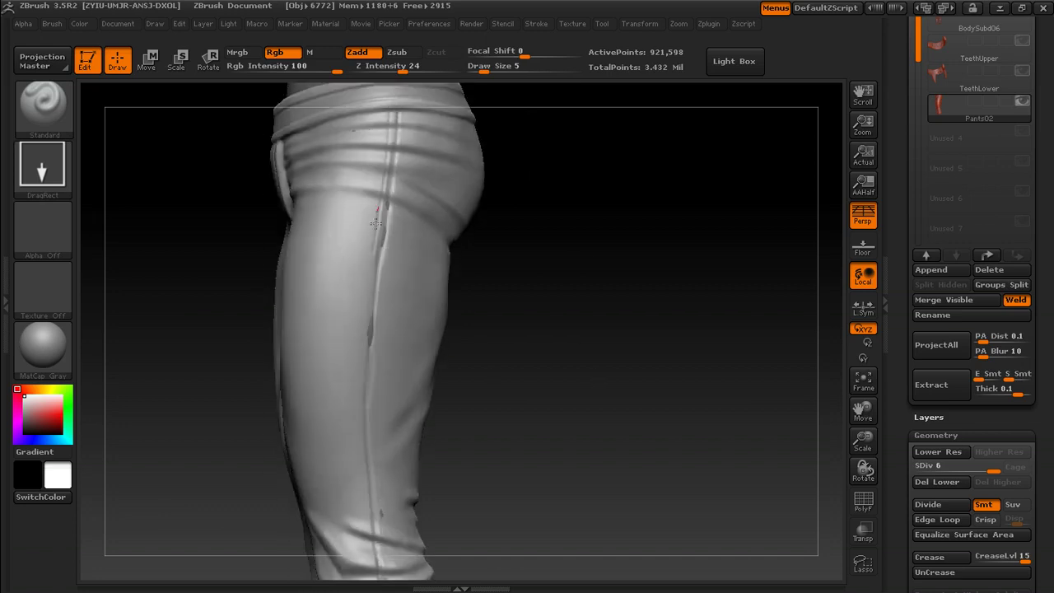
pyautogui.moveTo(359, 364); pyautogui.dragTo(357, 399)
pyautogui.keyDown('alt'); pyautogui.moveTo(552, 354); pyautogui.dragTo(531, 212); pyautogui.keyUp('alt')
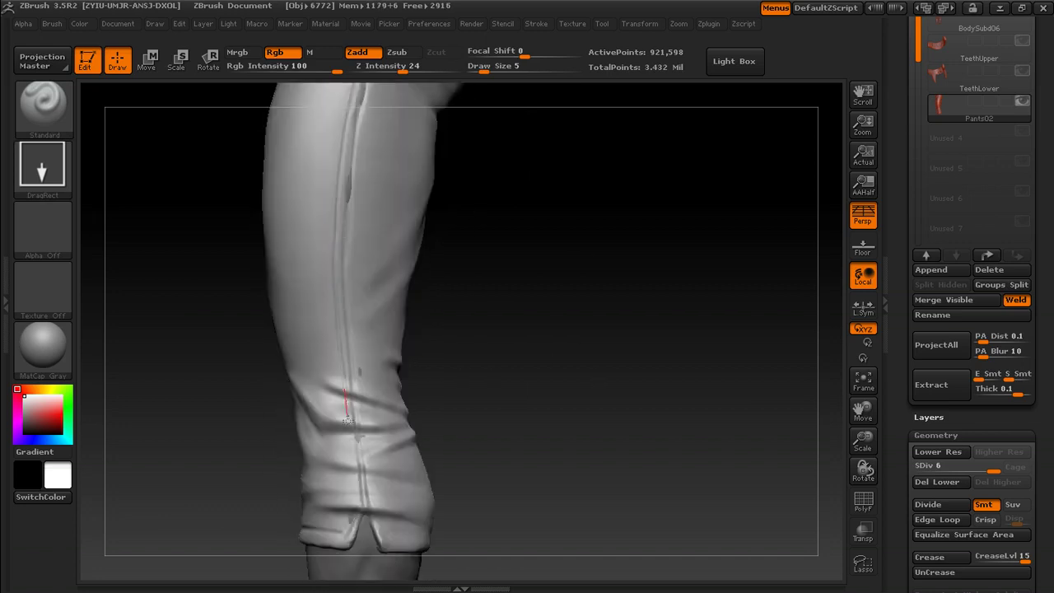
pyautogui.keyDown('alt'); pyautogui.moveTo(348, 420); pyautogui.dragTo(332, 336); pyautogui.keyUp('alt')
pyautogui.keyDown('alt'); pyautogui.moveTo(527, 177); pyautogui.dragTo(515, 434); pyautogui.keyUp('alt')
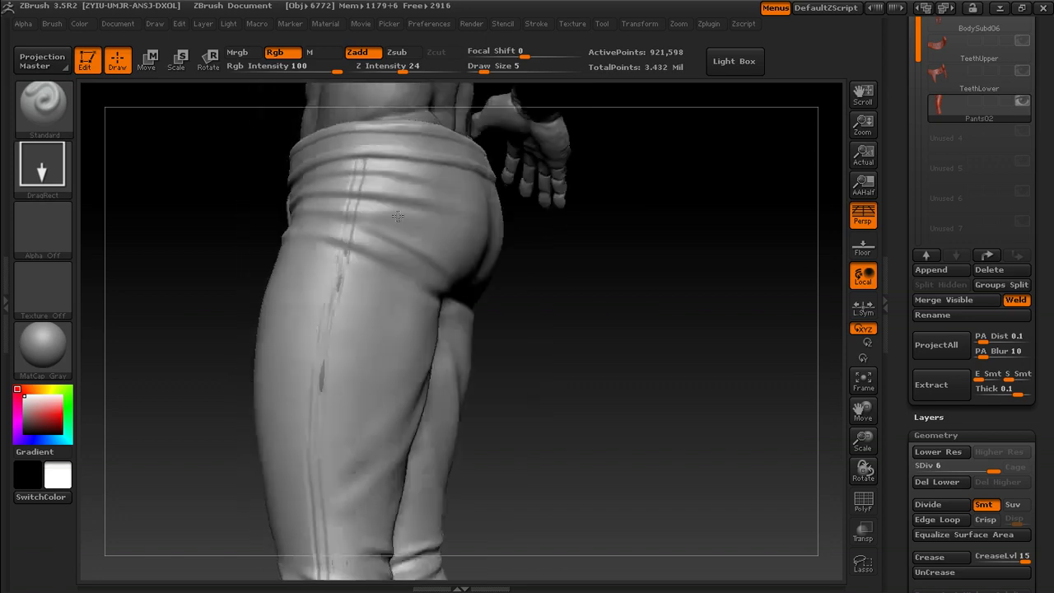
# - Carve a matching line along the rear side of the outer seam from the waistband to the cuff slit at draw size 5
pyautogui.keyDown('alt'); pyautogui.moveTo(372, 156); pyautogui.dragTo(441, 161); pyautogui.keyUp('alt')
pyautogui.moveTo(419, 292); pyautogui.dragTo(410, 345)
pyautogui.keyDown('alt'); pyautogui.moveTo(410, 394); pyautogui.dragTo(403, 234); pyautogui.keyUp('alt')
pyautogui.moveTo(416, 156); pyautogui.dragTo(410, 178)
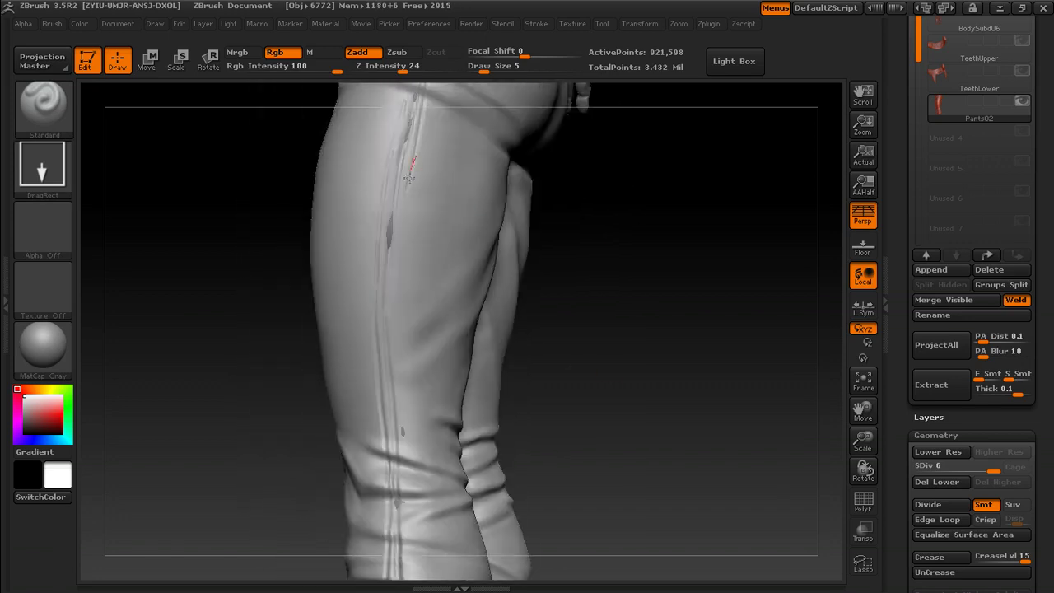
pyautogui.keyDown('alt'); pyautogui.moveTo(393, 336); pyautogui.dragTo(357, 220); pyautogui.keyUp('alt')
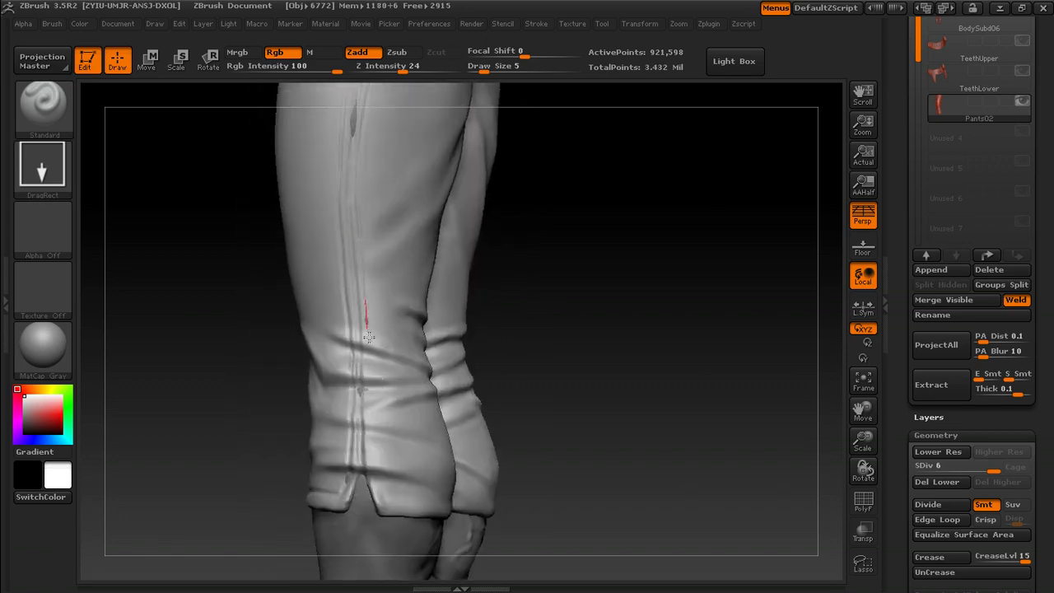
pyautogui.moveTo(368, 338); pyautogui.dragTo(371, 366)
pyautogui.keyDown('alt'); pyautogui.moveTo(390, 362); pyautogui.dragTo(384, 299); pyautogui.keyUp('alt')
pyautogui.moveTo(370, 414); pyautogui.dragTo(378, 444)
# - Carve a parallel line along the front side of the inner leg seam from the crotch to the cuff slit at draw size 5
pyautogui.moveTo(540, 329); pyautogui.dragTo(463, 318)
pyautogui.moveTo(322, 370); pyautogui.dragTo(424, 383)
pyautogui.moveTo(462, 371)
pyautogui.mouseDown()
pyautogui.moveTo(511, 358)
pyautogui.moveTo(485, 352)
pyautogui.mouseUp()
pyautogui.moveTo(674, 358); pyautogui.dragTo(498, 347)
pyautogui.keyDown('alt'); pyautogui.moveTo(733, 210); pyautogui.dragTo(653, 436); pyautogui.keyUp('alt')
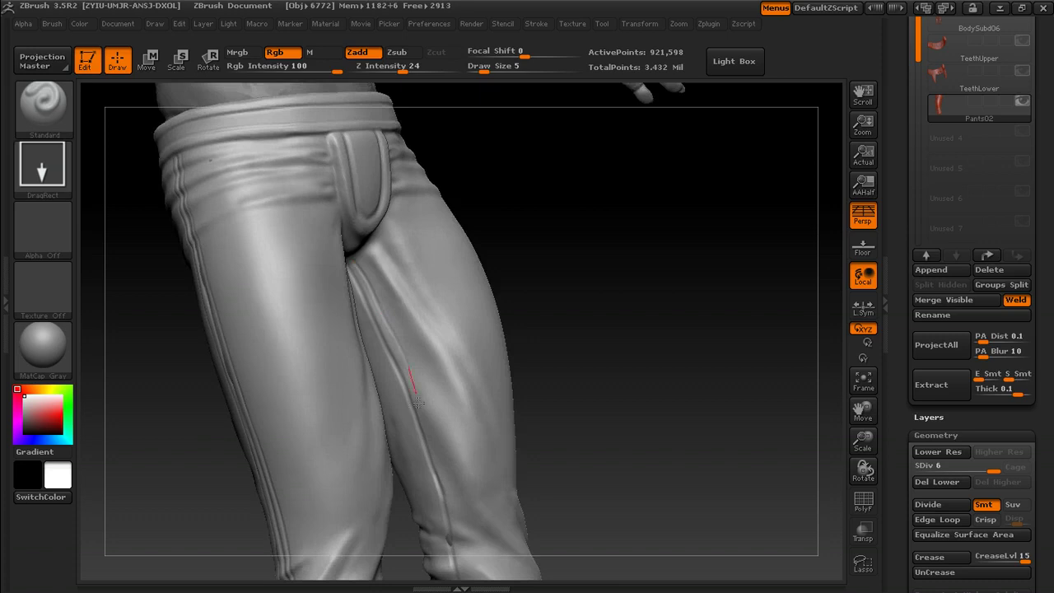
pyautogui.moveTo(418, 402); pyautogui.dragTo(423, 416)
pyautogui.keyDown('alt'); pyautogui.moveTo(543, 370); pyautogui.dragTo(524, 290); pyautogui.keyUp('alt')
pyautogui.moveTo(396, 304); pyautogui.dragTo(401, 323)
pyautogui.keyDown('alt'); pyautogui.moveTo(555, 328); pyautogui.dragTo(524, 209); pyautogui.keyUp('alt')
pyautogui.moveTo(367, 192); pyautogui.dragTo(389, 251)
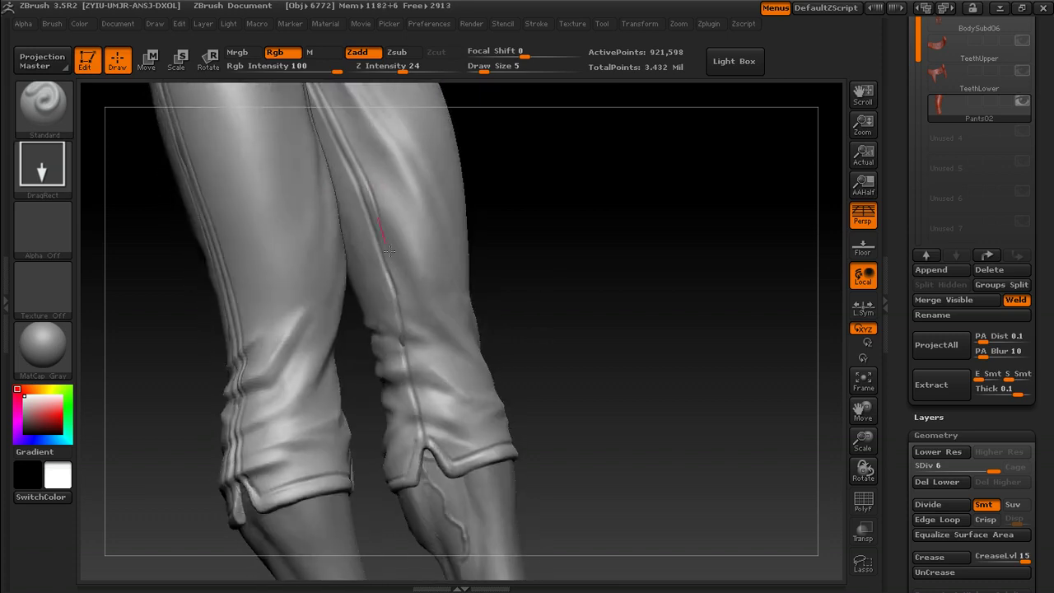
pyautogui.moveTo(439, 455); pyautogui.dragTo(440, 459)
# - Carve a line along the other side of the inner leg seam from the crotch to the knee folds at draw size 5
pyautogui.keyDown('alt'); pyautogui.moveTo(516, 249); pyautogui.dragTo(560, 368); pyautogui.keyUp('alt')
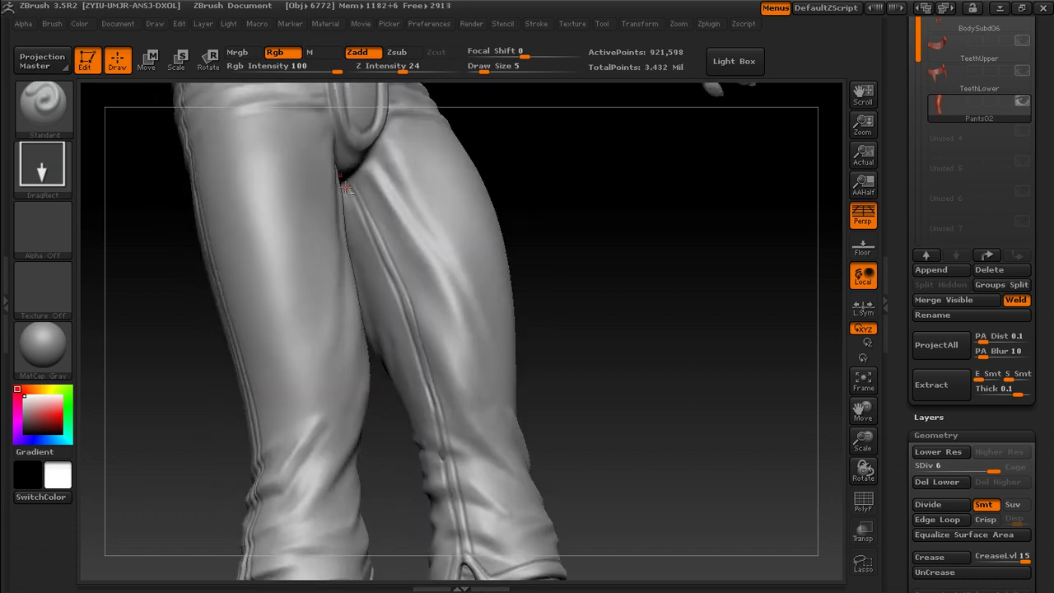
pyautogui.moveTo(395, 307); pyautogui.dragTo(397, 312)
pyautogui.keyDown('alt'); pyautogui.moveTo(621, 346); pyautogui.dragTo(588, 223); pyautogui.keyUp('alt')
pyautogui.moveTo(359, 195); pyautogui.dragTo(381, 251)
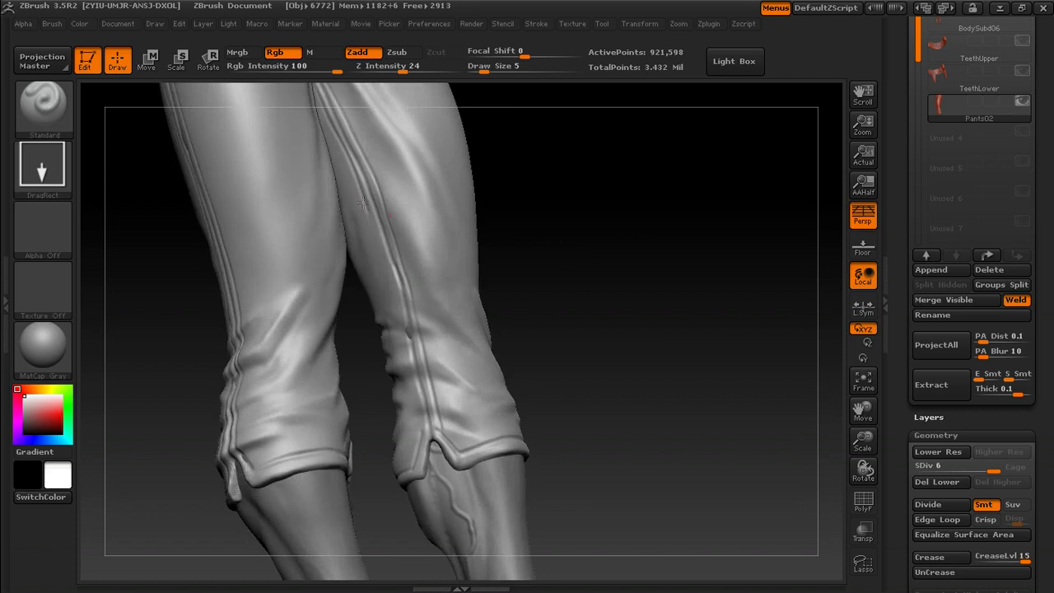
pyautogui.moveTo(406, 338); pyautogui.dragTo(407, 341)
# - Adjust the shape of the pants with the Move brush and touch up the surface with the Standard brush
pyautogui.moveTo(560, 329); pyautogui.dragTo(589, 349)
pyautogui.moveTo(692, 298)
pyautogui.mouseDown()
pyautogui.moveTo(607, 273)
pyautogui.moveTo(638, 249)
pyautogui.moveTo(598, 289)
pyautogui.moveTo(567, 236)
pyautogui.moveTo(568, 169)
pyautogui.mouseUp()
pyautogui.press('b')
pyautogui.press('m')
pyautogui.press('v')
pyautogui.moveTo(561, 233); pyautogui.dragTo(634, 271)
pyautogui.moveTo(634, 362); pyautogui.dragTo(568, 371)
pyautogui.press('b')
pyautogui.press('s')
pyautogui.press('t')
pyautogui.moveTo(469, 362); pyautogui.dragTo(466, 446)
pyautogui.press('s')
pyautogui.moveTo(505, 339); pyautogui.dragTo(540, 342)
# - Tighten the outer side seam on the upper thigh with the Pinch brush at draw size 45
pyautogui.press('b')
pyautogui.press('p')
pyautogui.press('i')
pyautogui.keyDown('alt'); pyautogui.moveTo(592, 395); pyautogui.dragTo(593, 243); pyautogui.keyUp('alt')
pyautogui.keyDown('alt'); pyautogui.moveTo(477, 264); pyautogui.dragTo(472, 257); pyautogui.keyUp('alt')
pyautogui.press('s')
pyautogui.moveTo(472, 257); pyautogui.dragTo(468, 257)
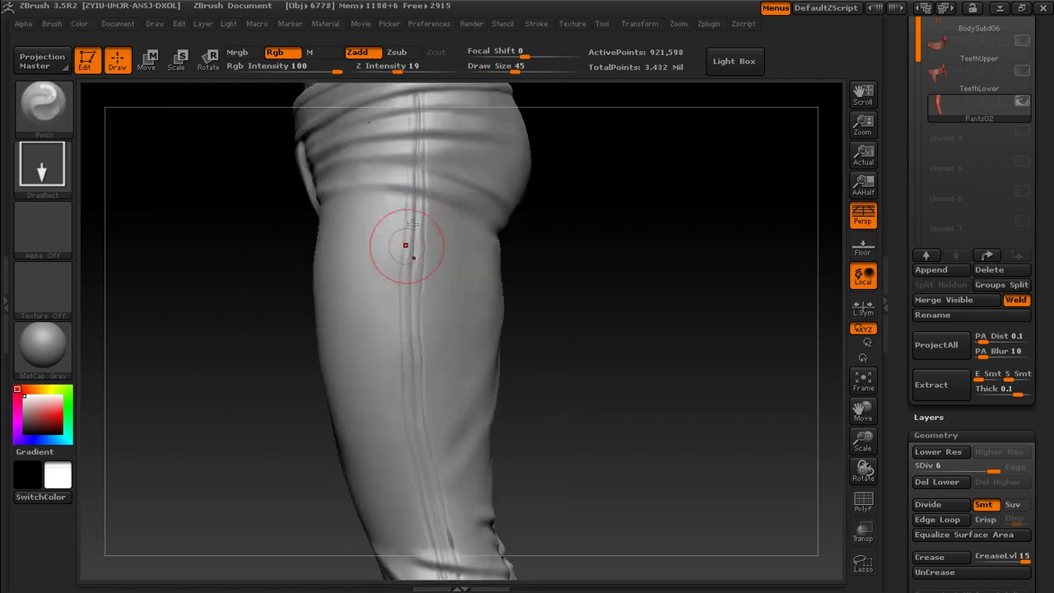
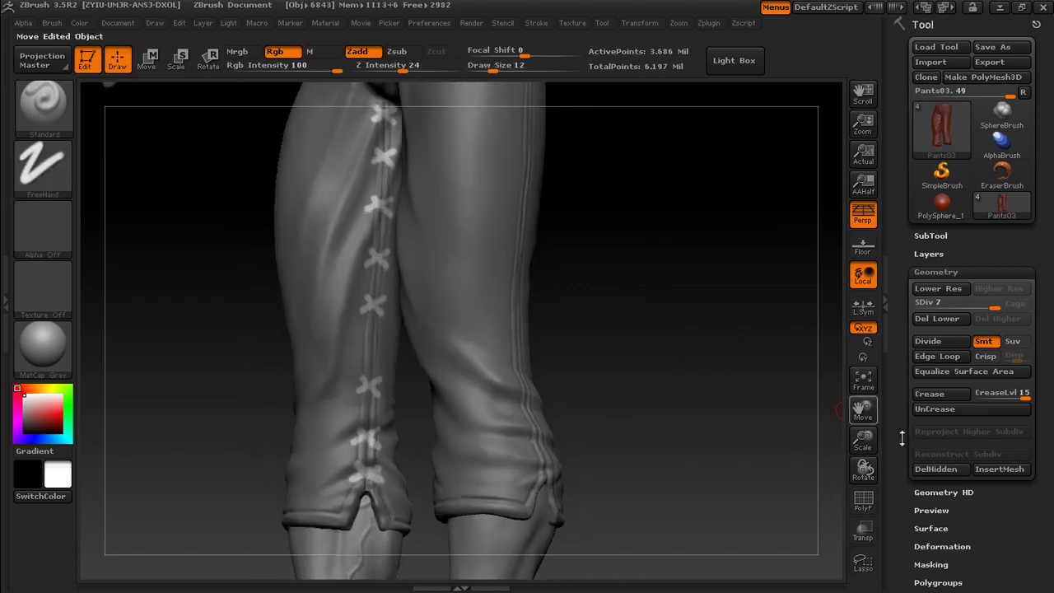
# - Inflate the unmasked cross-stitches along the inner leg seam with the Inflat deformation and clear the mask
pyautogui.click(942, 546)
pyautogui.click(972, 503)
pyautogui.press('Return')
pyautogui.moveTo(650, 272)
pyautogui.keyDown('ctrl'); pyautogui.mouseDown()
pyautogui.moveTo(668, 256)
pyautogui.moveTo(639, 419)
pyautogui.moveTo(661, 320)
pyautogui.mouseUp(); pyautogui.keyUp('ctrl')
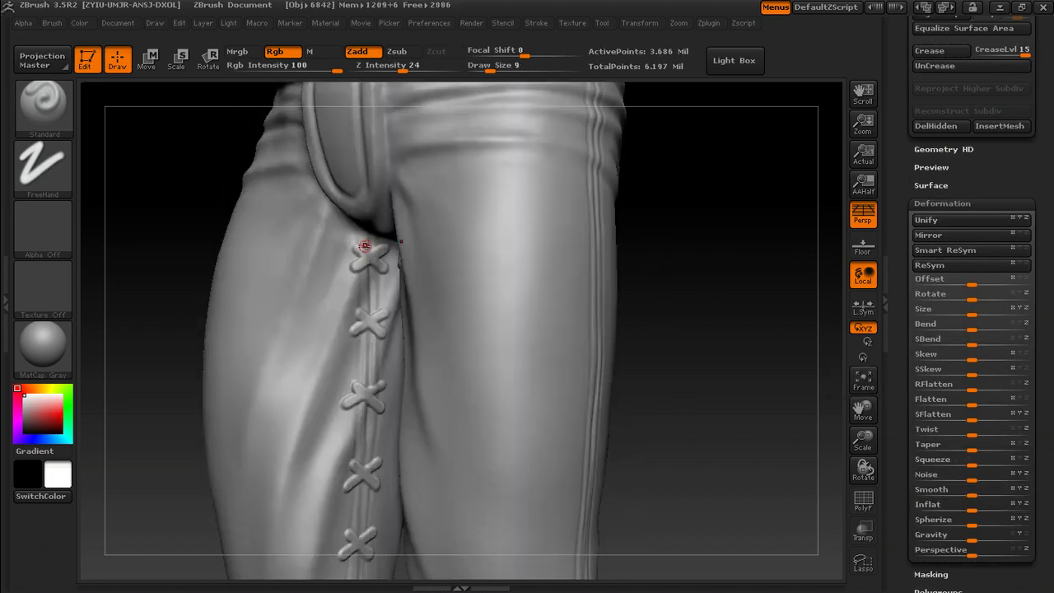
# - Lower the pants to subdivision level 6 and define the overlapping threads of the upper cross-stitches at draw size 7
pyautogui.keyDown('alt'); pyautogui.moveTo(654, 264); pyautogui.dragTo(772, 272); pyautogui.keyUp('alt')
pyautogui.hotkey('shift', 'd')
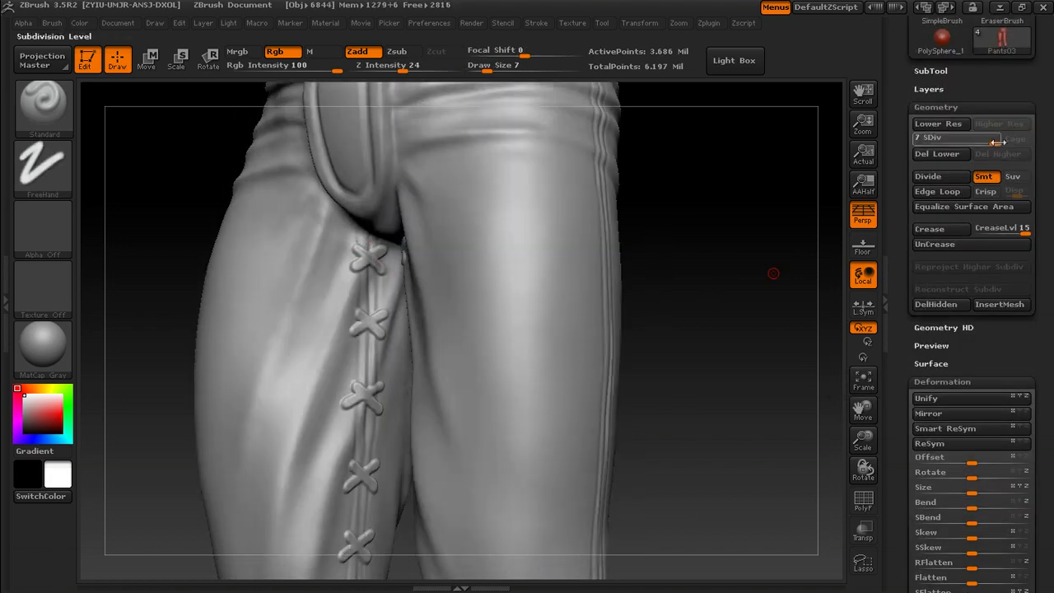
pyautogui.moveTo(367, 325); pyautogui.dragTo(382, 341)
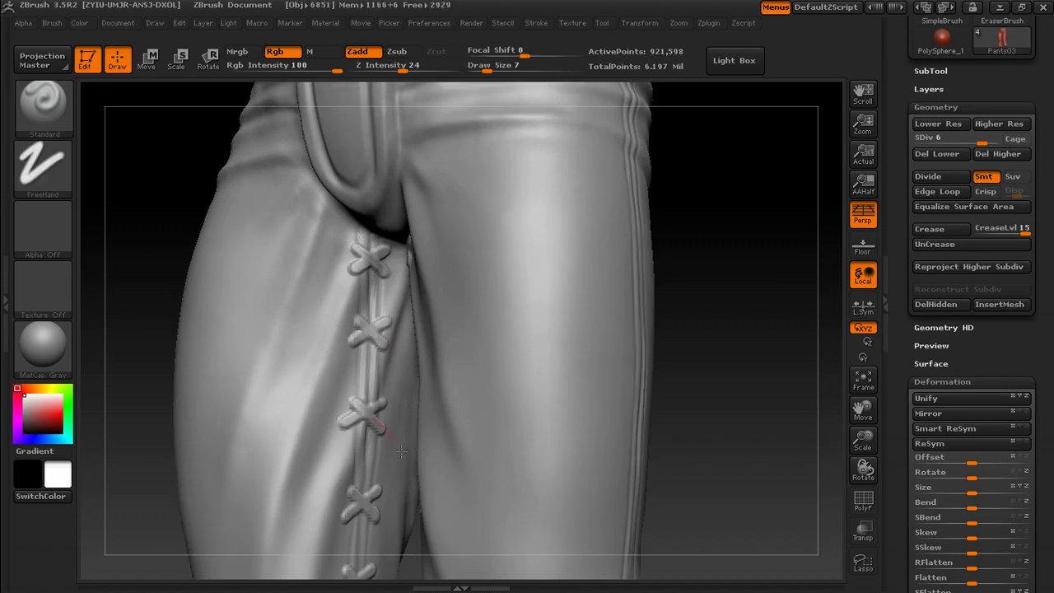
pyautogui.keyDown('alt'); pyautogui.moveTo(354, 502); pyautogui.dragTo(357, 350, button='right'); pyautogui.keyUp('alt')
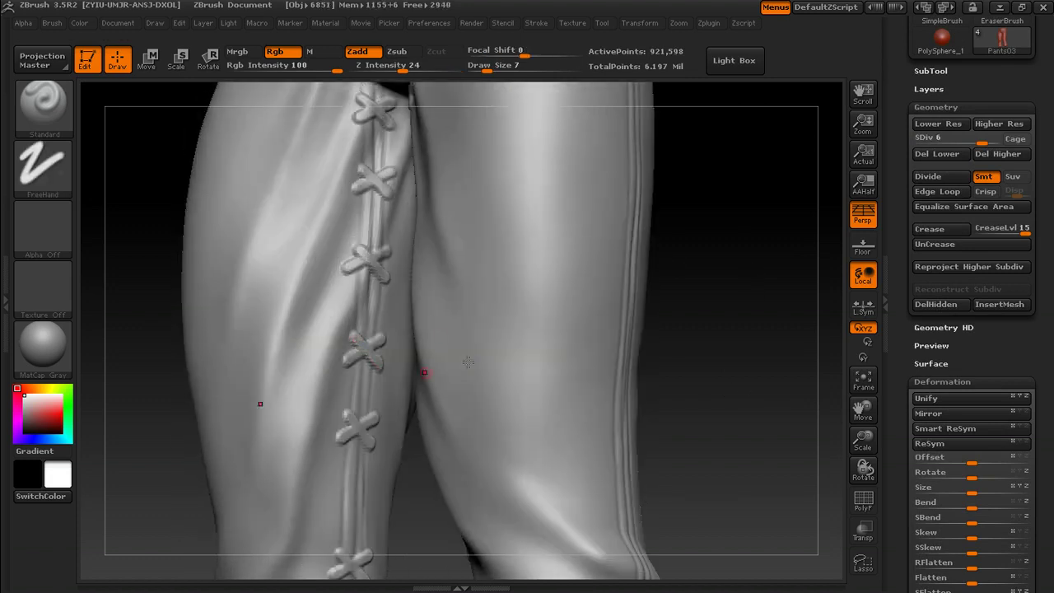
pyautogui.keyDown('alt'); pyautogui.moveTo(449, 395); pyautogui.dragTo(452, 302, button='right'); pyautogui.keyUp('alt')
pyautogui.keyDown('shift'); pyautogui.moveTo(358, 325); pyautogui.dragTo(385, 354); pyautogui.keyUp('shift')
pyautogui.keyDown('alt'); pyautogui.moveTo(392, 367); pyautogui.dragTo(402, 262, button='right'); pyautogui.keyUp('alt')
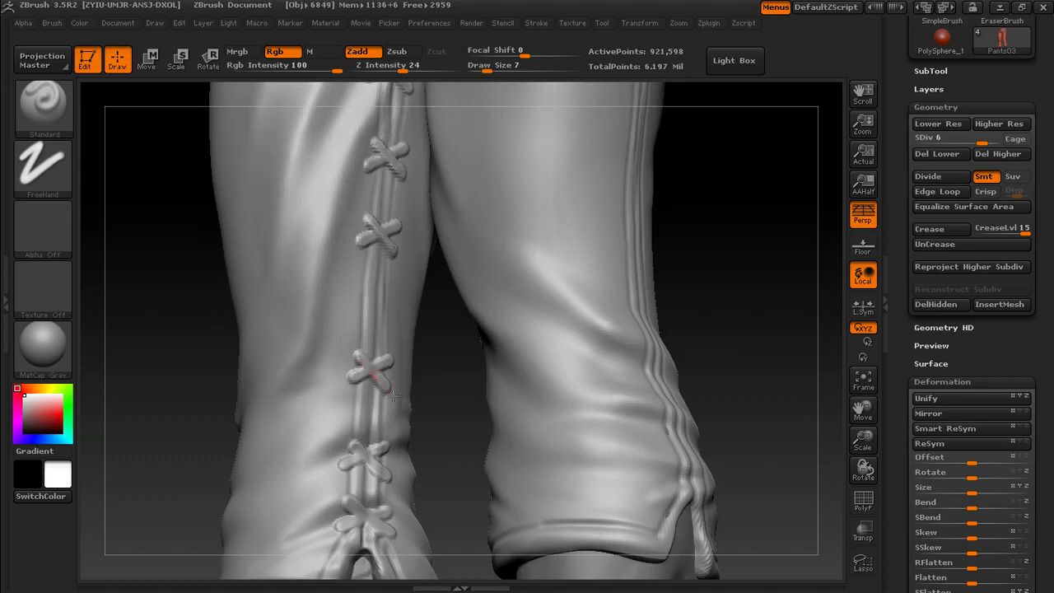
# - Define the overlapping diagonal threads of the lower cross-stitches down to the cuff slit at draw size 7
pyautogui.keyDown('shift'); pyautogui.moveTo(364, 360); pyautogui.dragTo(390, 392); pyautogui.keyUp('shift')
pyautogui.keyDown('alt'); pyautogui.moveTo(449, 374); pyautogui.dragTo(451, 279); pyautogui.keyUp('alt')
pyautogui.keyDown('shift'); pyautogui.moveTo(356, 349); pyautogui.dragTo(391, 383); pyautogui.keyUp('shift')
pyautogui.moveTo(453, 356); pyautogui.dragTo(445, 368)
pyautogui.moveTo(368, 356); pyautogui.dragTo(391, 384)
pyautogui.keyDown('alt'); pyautogui.moveTo(451, 371); pyautogui.dragTo(444, 317); pyautogui.keyUp('alt')
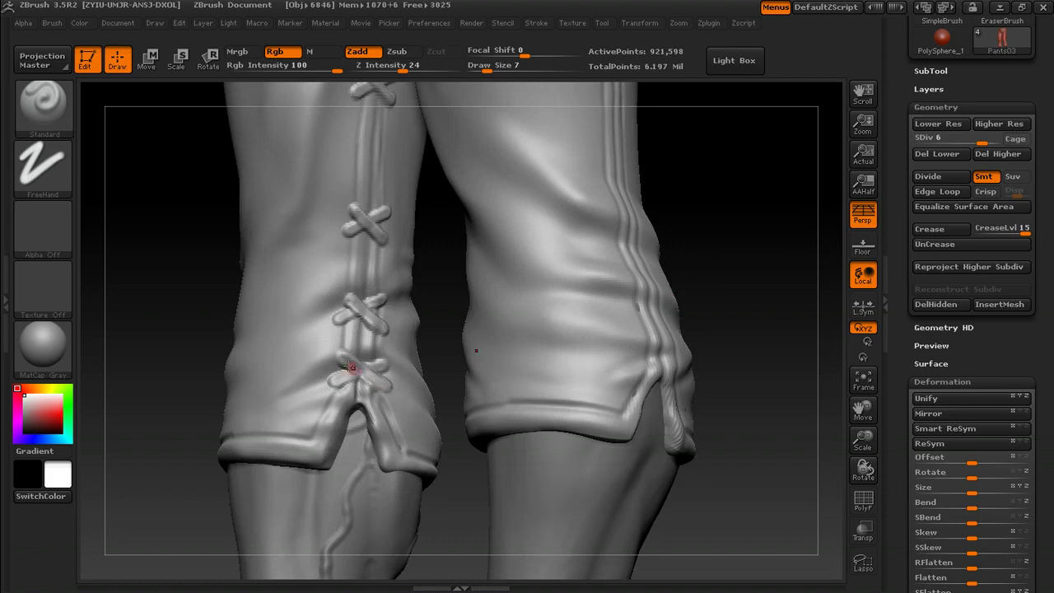
# - Carve an open gap in the inner seam between two stitches above the knee and add small stitch holes beside it at draw size 7
pyautogui.keyDown('alt'); pyautogui.moveTo(685, 157); pyautogui.dragTo(680, 279); pyautogui.keyUp('alt')
pyautogui.keyDown('alt'); pyautogui.moveTo(710, 325); pyautogui.dragTo(741, 284); pyautogui.keyUp('alt')
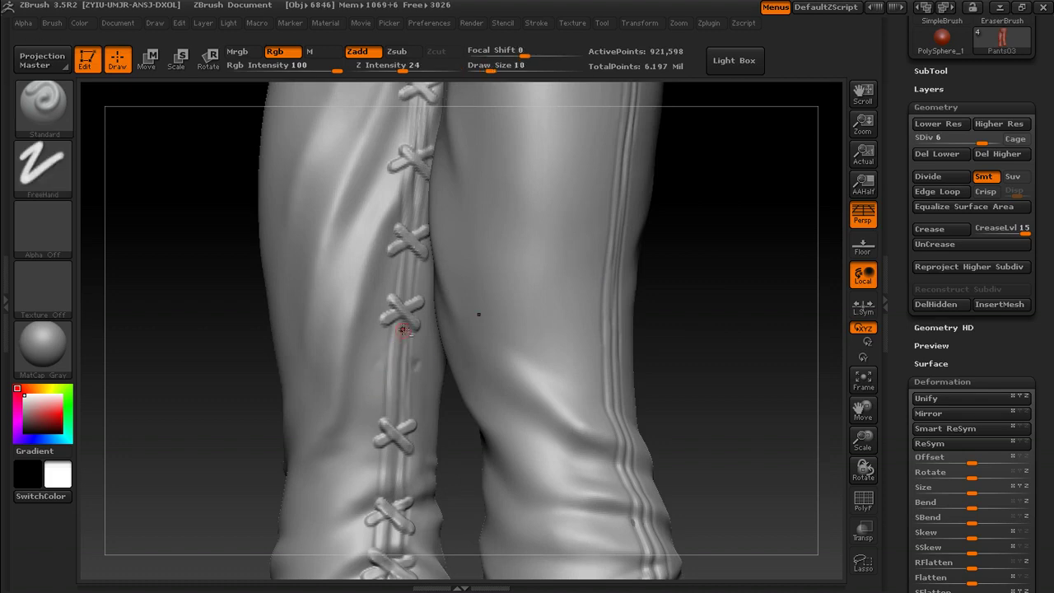
pyautogui.moveTo(416, 307); pyautogui.dragTo(393, 413)
pyautogui.press('[')
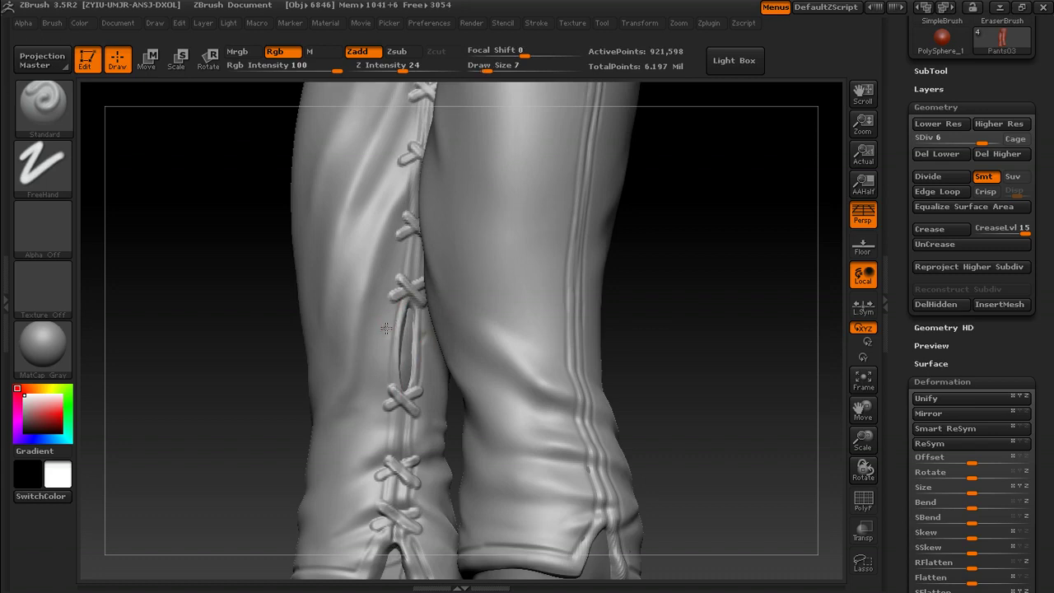
pyautogui.keyDown('alt'); pyautogui.moveTo(639, 313); pyautogui.dragTo(683, 458); pyautogui.keyUp('alt')
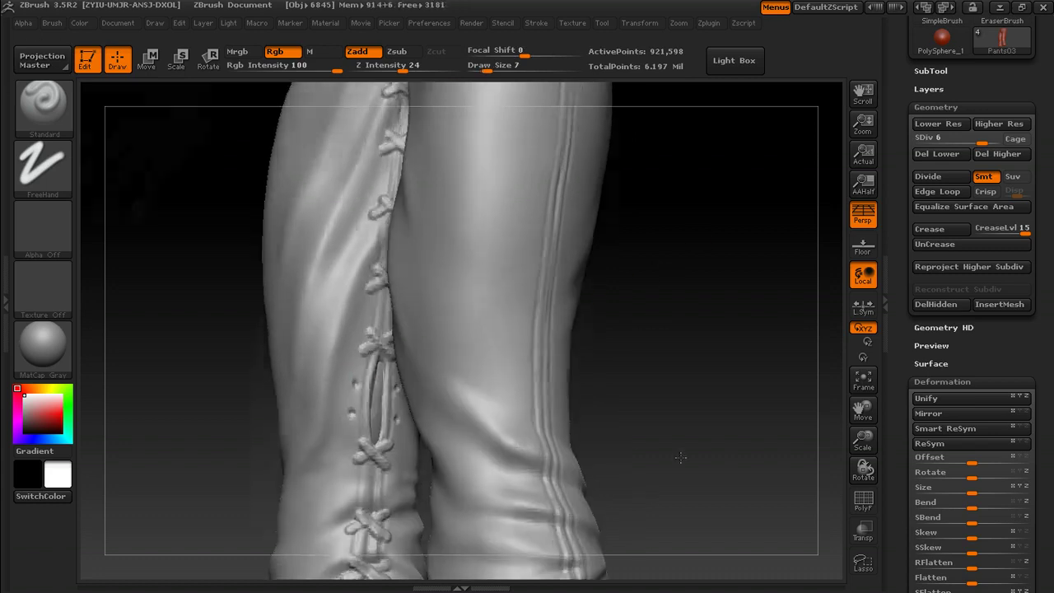
# - Return the pants to subdivision level 7 and smooth the rough cross-stitches along the inner leg seam
pyautogui.keyDown('alt'); pyautogui.moveTo(683, 272); pyautogui.dragTo(679, 494); pyautogui.keyUp('alt')
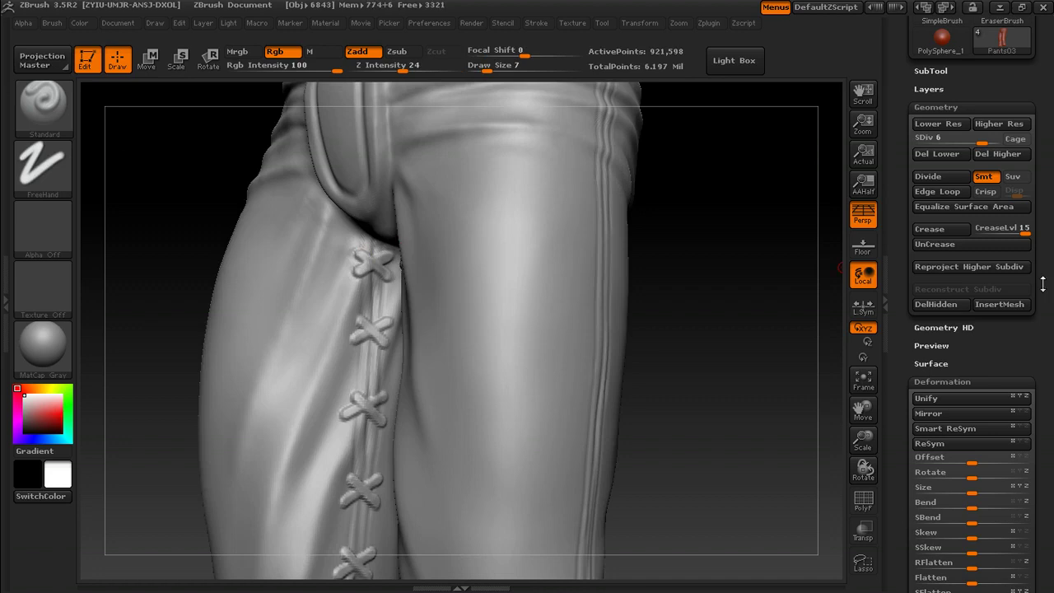
pyautogui.hotkey('ctrl', 'd')
pyautogui.keyDown('alt'); pyautogui.moveTo(680, 330); pyautogui.dragTo(677, 255); pyautogui.keyUp('alt')
pyautogui.keyDown('alt'); pyautogui.moveTo(696, 324); pyautogui.dragTo(686, 202); pyautogui.keyUp('alt')
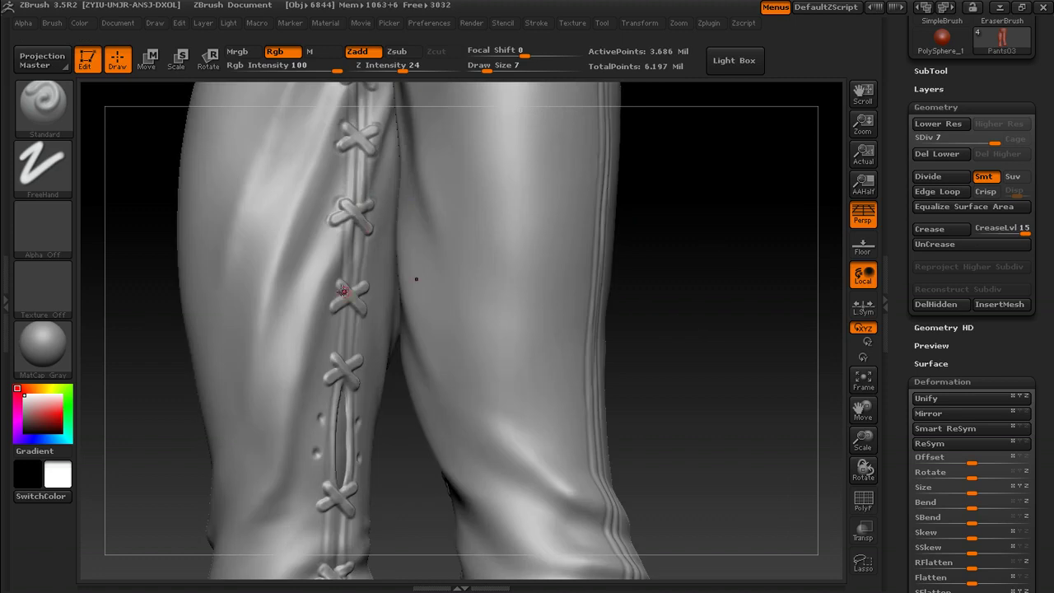
pyautogui.keyDown('shift'); pyautogui.moveTo(343, 293); pyautogui.dragTo(349, 314); pyautogui.keyUp('shift')
pyautogui.keyDown('alt'); pyautogui.moveTo(401, 372); pyautogui.dragTo(382, 270); pyautogui.keyUp('alt')
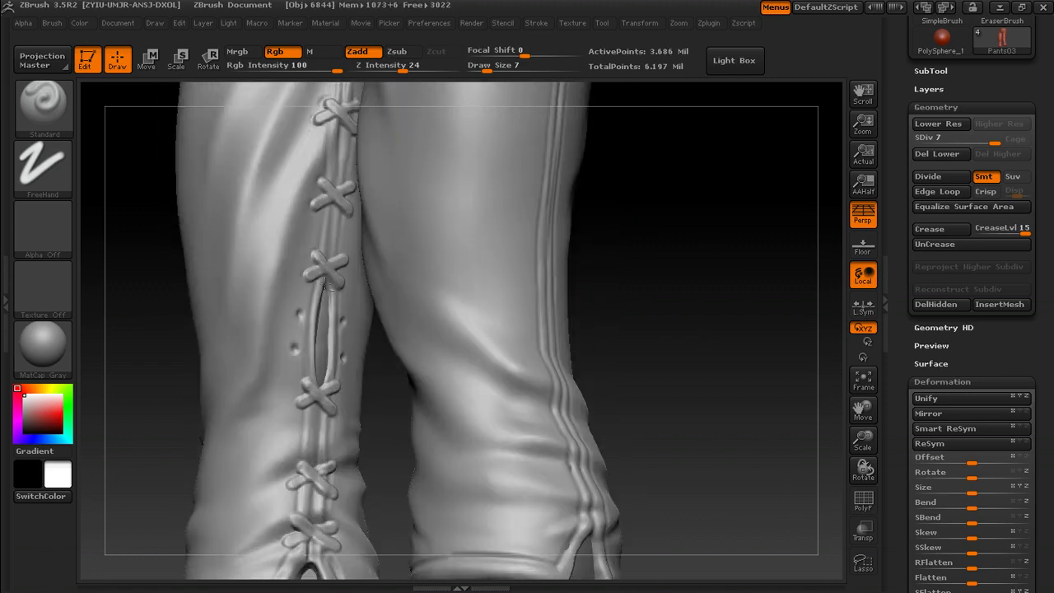
pyautogui.keyDown('alt'); pyautogui.moveTo(387, 375); pyautogui.dragTo(382, 280); pyautogui.keyUp('alt')
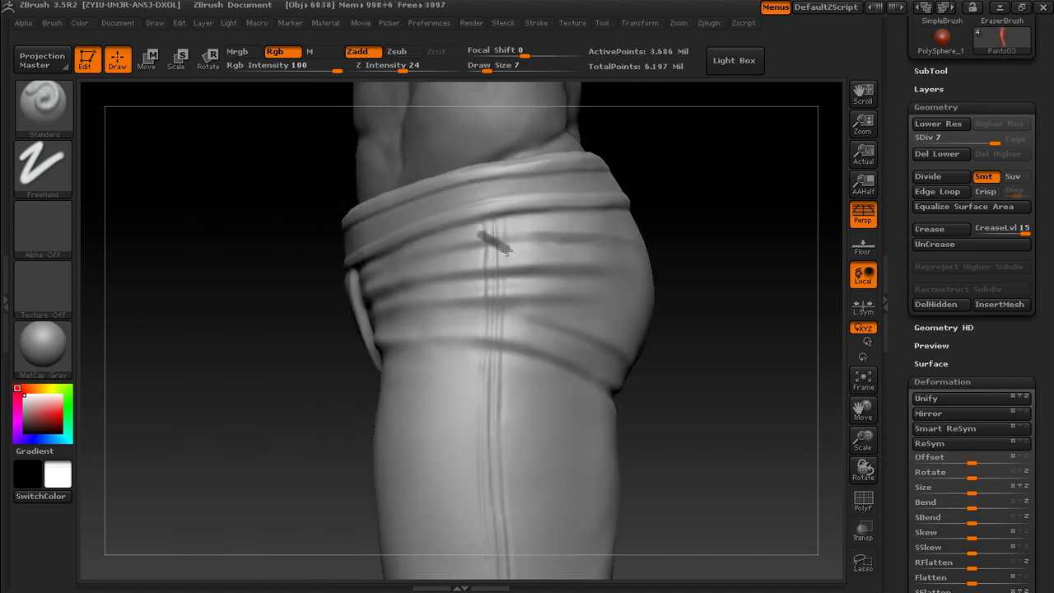
# - Mask a row of cross-stitches along the outer side seam from the waistband to the cuff slit at draw size 7
pyautogui.moveTo(509, 288); pyautogui.dragTo(483, 313)
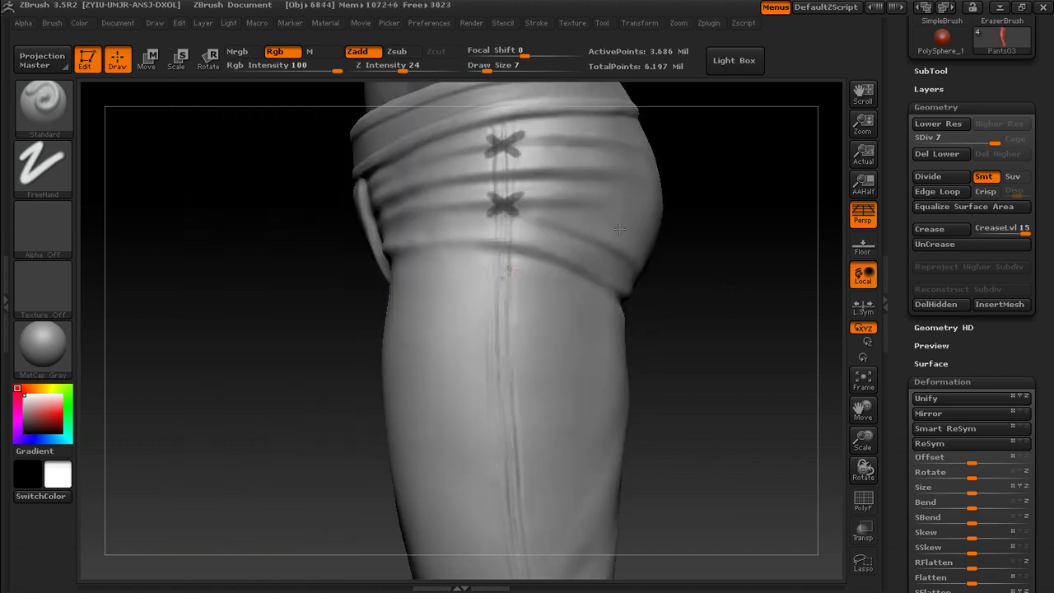
pyautogui.moveTo(494, 260); pyautogui.dragTo(512, 278)
pyautogui.moveTo(492, 274)
pyautogui.mouseDown()
pyautogui.moveTo(521, 261)
pyautogui.moveTo(472, 239)
pyautogui.mouseUp()
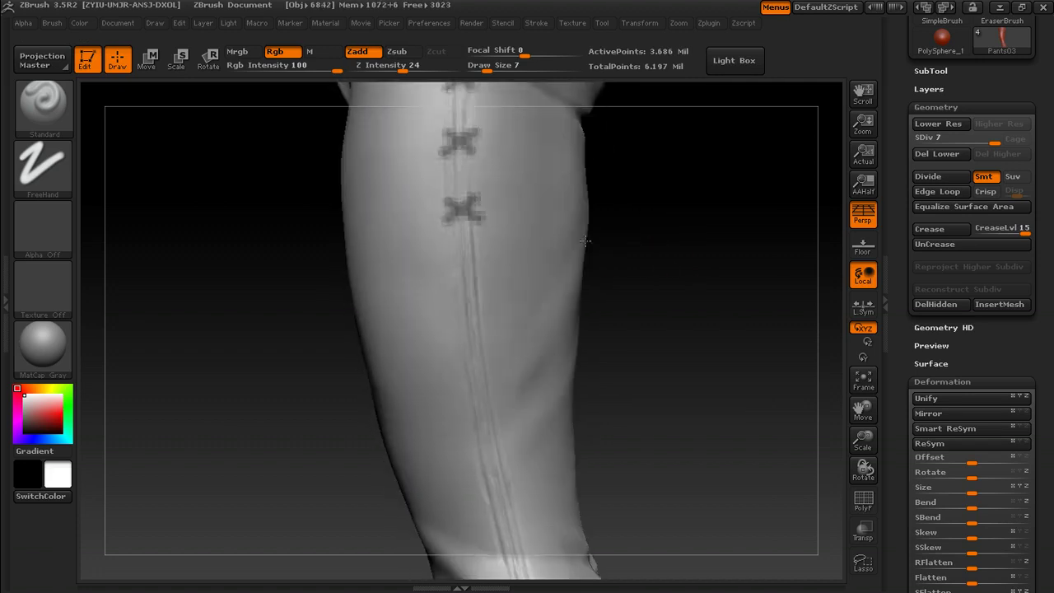
pyautogui.moveTo(480, 273); pyautogui.dragTo(452, 294)
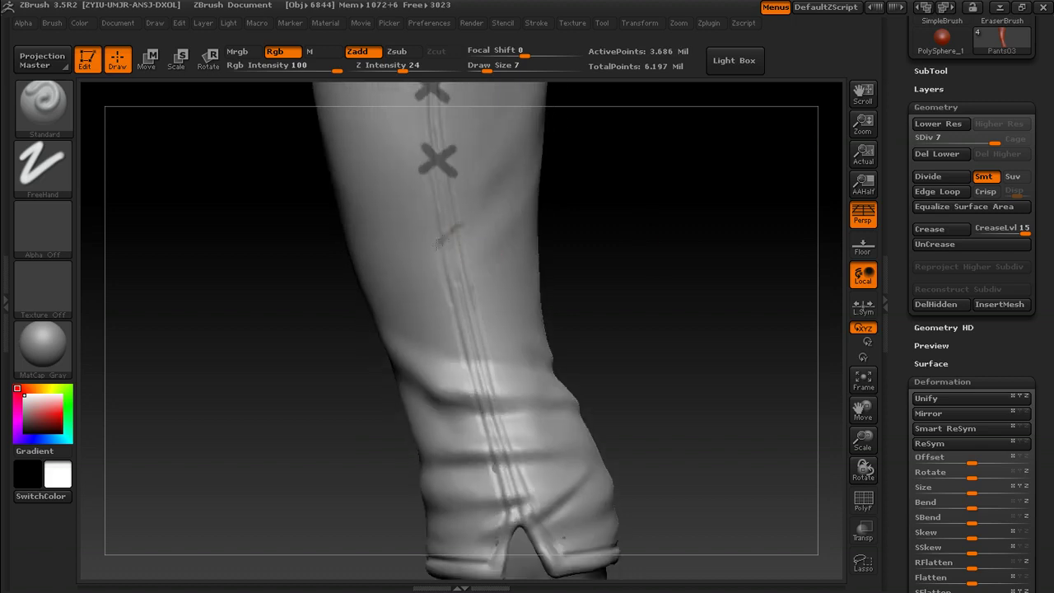
pyautogui.moveTo(432, 220); pyautogui.dragTo(461, 247)
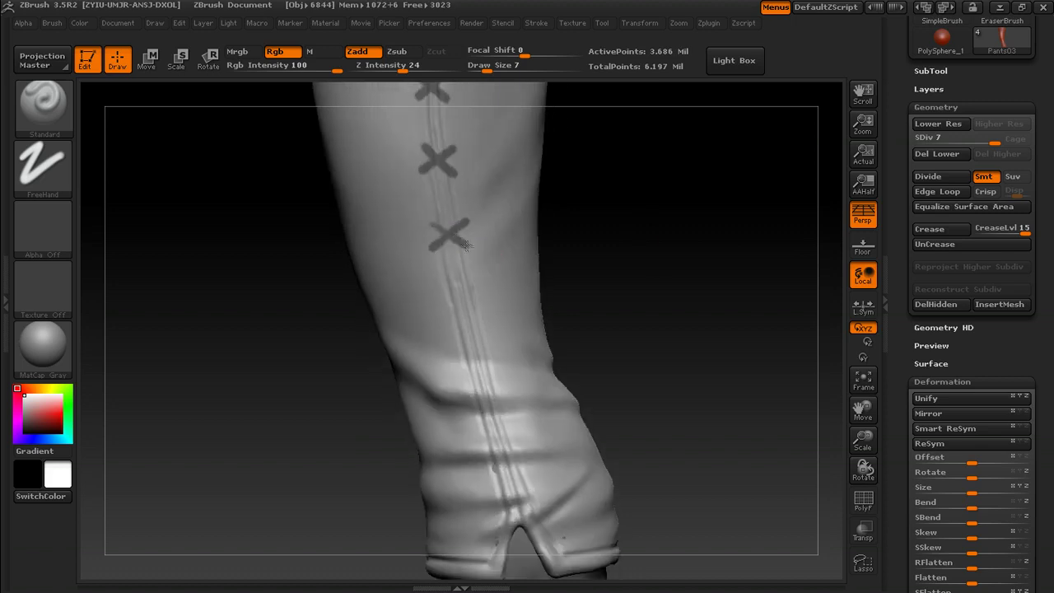
pyautogui.moveTo(447, 277); pyautogui.dragTo(467, 259)
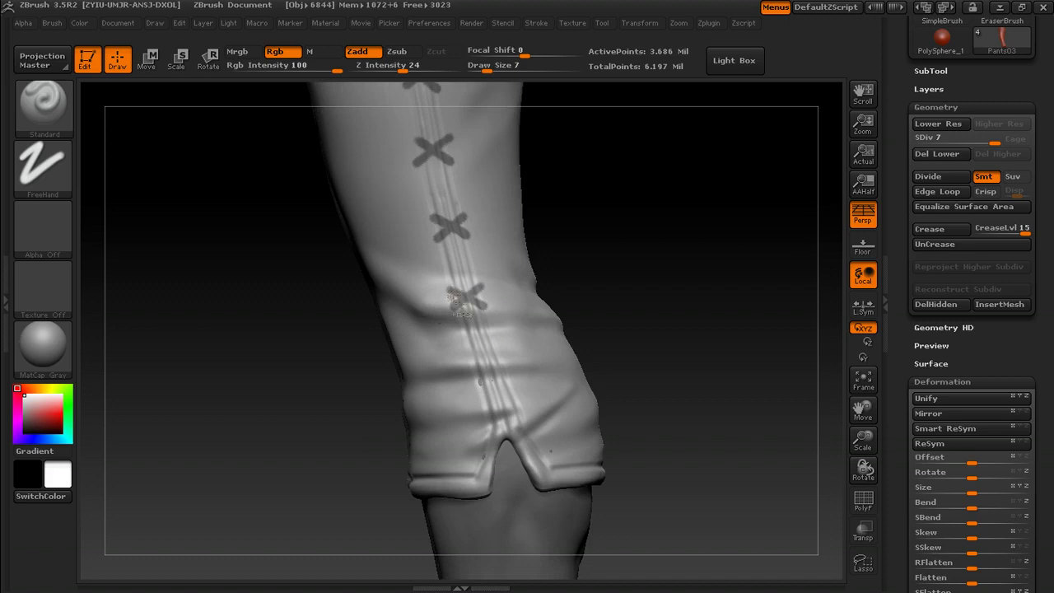
pyautogui.moveTo(484, 419); pyautogui.dragTo(518, 403)
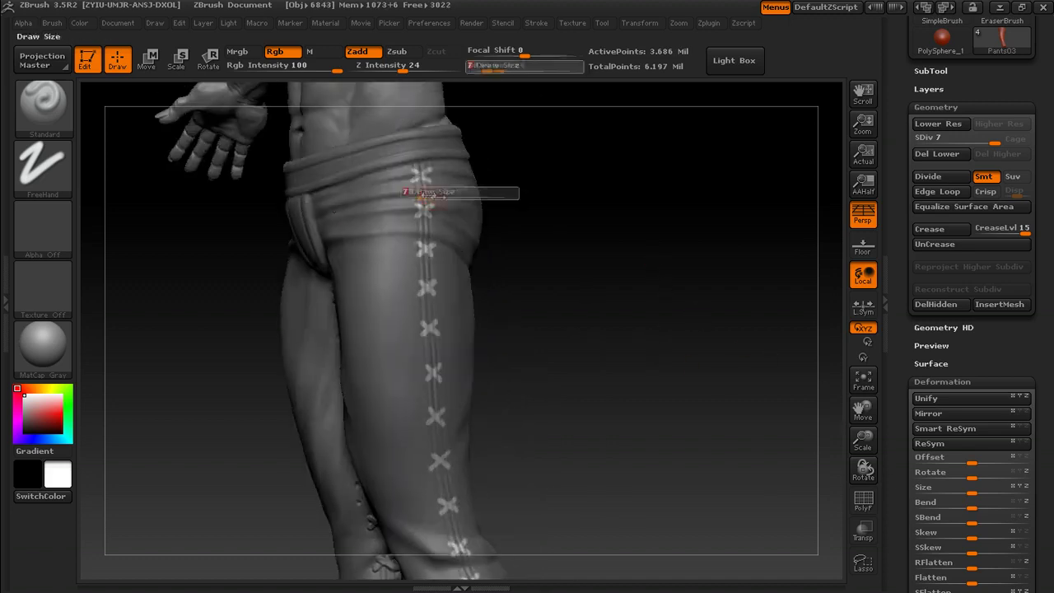
# - Inflate the cross-stitches along the outer side seam with the Inflat deformation and clear the mask
pyautogui.scroll(-5, 982, 481)
pyautogui.moveTo(981, 482); pyautogui.dragTo(993, 483)
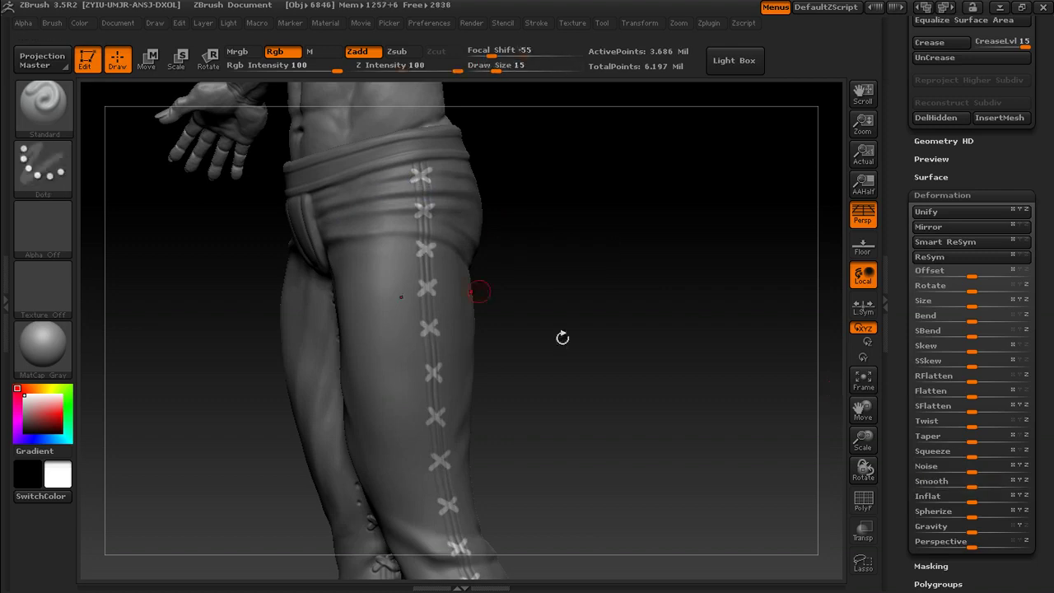
pyautogui.keyDown('alt'); pyautogui.moveTo(562, 336); pyautogui.dragTo(573, 213); pyautogui.keyUp('alt')
pyautogui.keyDown('shift'); pyautogui.moveTo(562, 334); pyautogui.dragTo(512, 424); pyautogui.keyUp('shift')
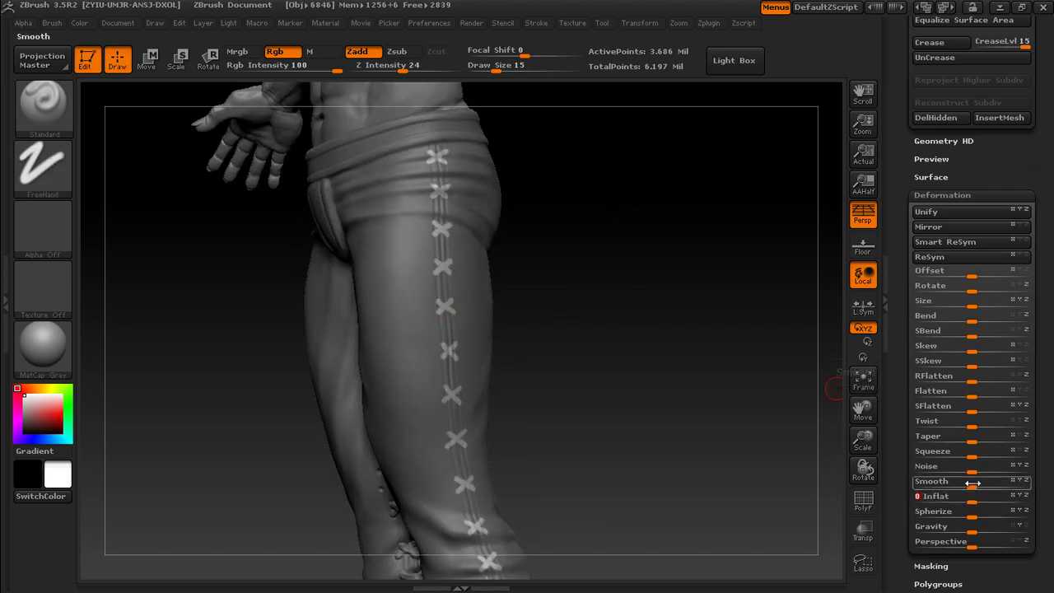
pyautogui.keyDown('ctrl'); pyautogui.moveTo(619, 186); pyautogui.dragTo(639, 225); pyautogui.keyUp('ctrl')
pyautogui.keyDown('alt'); pyautogui.moveTo(673, 173); pyautogui.dragTo(647, 224); pyautogui.keyUp('alt')
pyautogui.hotkey('ctrl', 'z')
pyautogui.hotkey('ctrl', 'z')
pyautogui.click(983, 497)
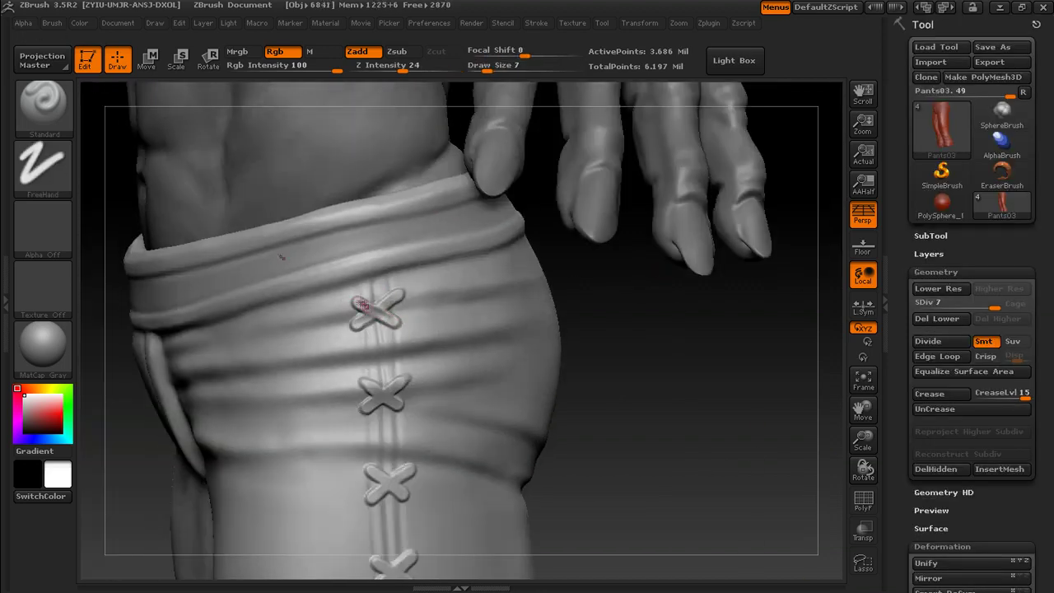
# - Define the overlapping threads of the outer-seam cross-stitches at subdivision level 6, then return the pants to level 7
pyautogui.hotkey('shift', 'd')
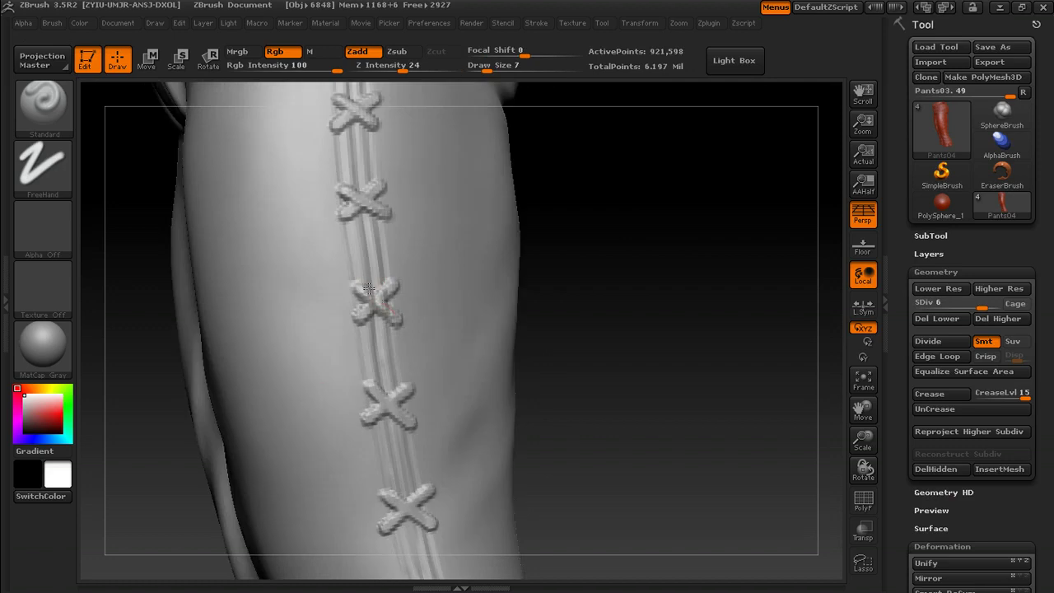
pyautogui.moveTo(369, 289); pyautogui.dragTo(387, 288)
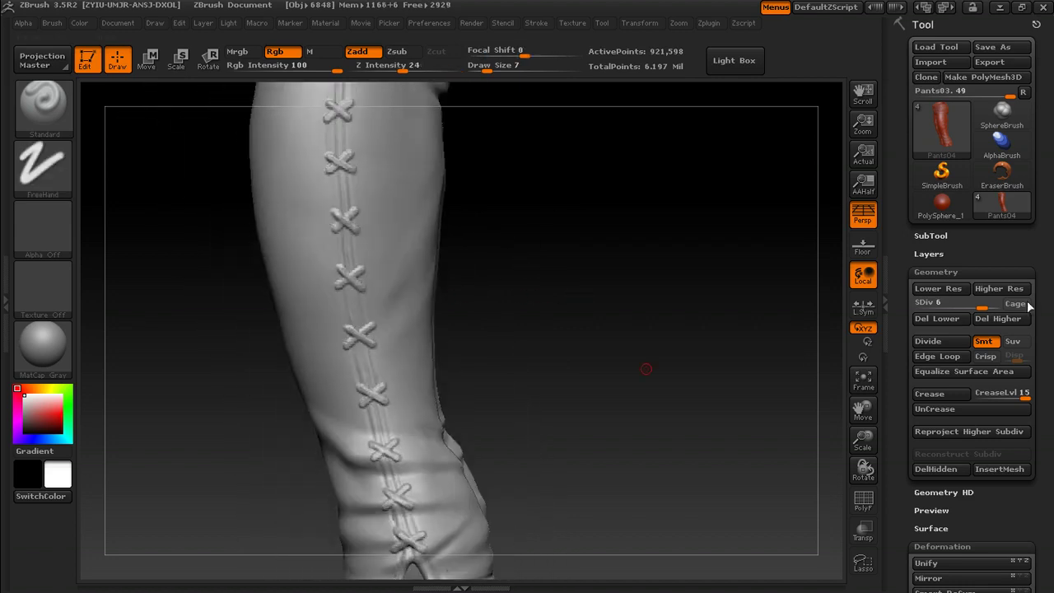
pyautogui.hotkey('ctrl', 'd')
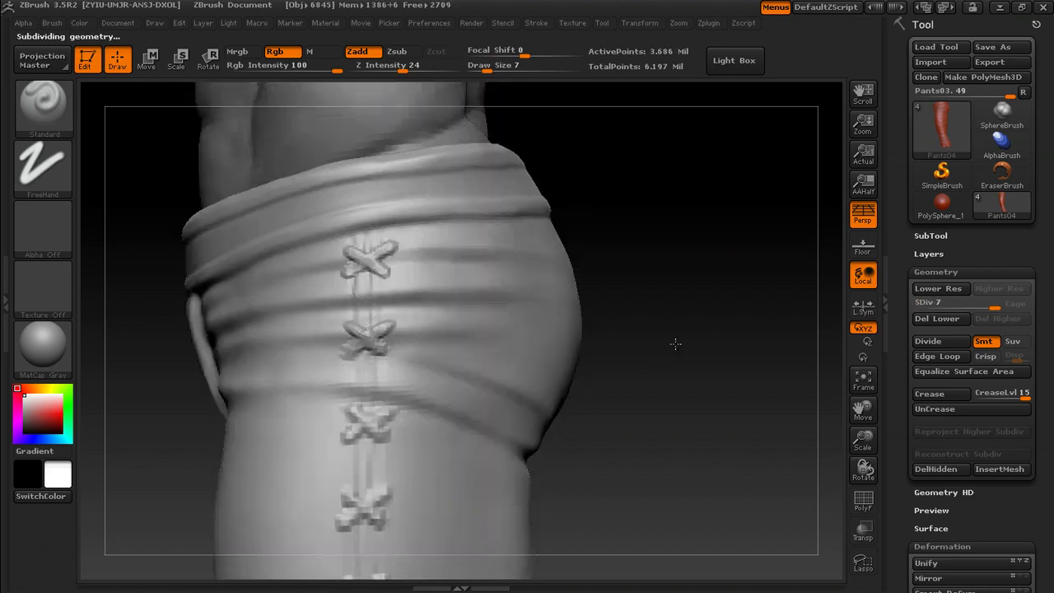
# - Indent the fabric around the ends of the hip cross-stitches on the outer seam at draw size 8
pyautogui.press('s')
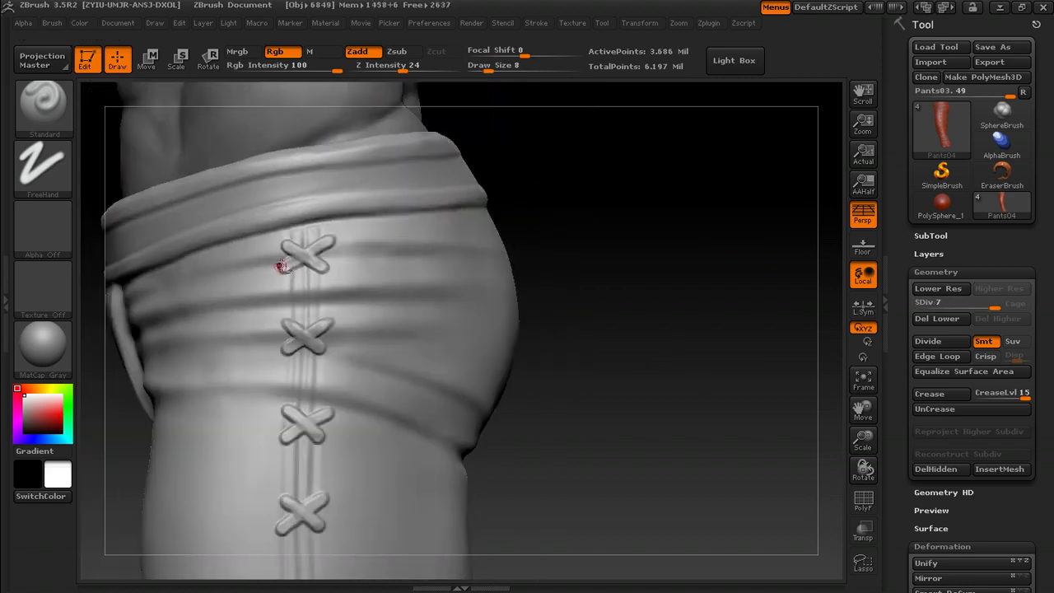
pyautogui.moveTo(538, 227); pyautogui.dragTo(537, 207)
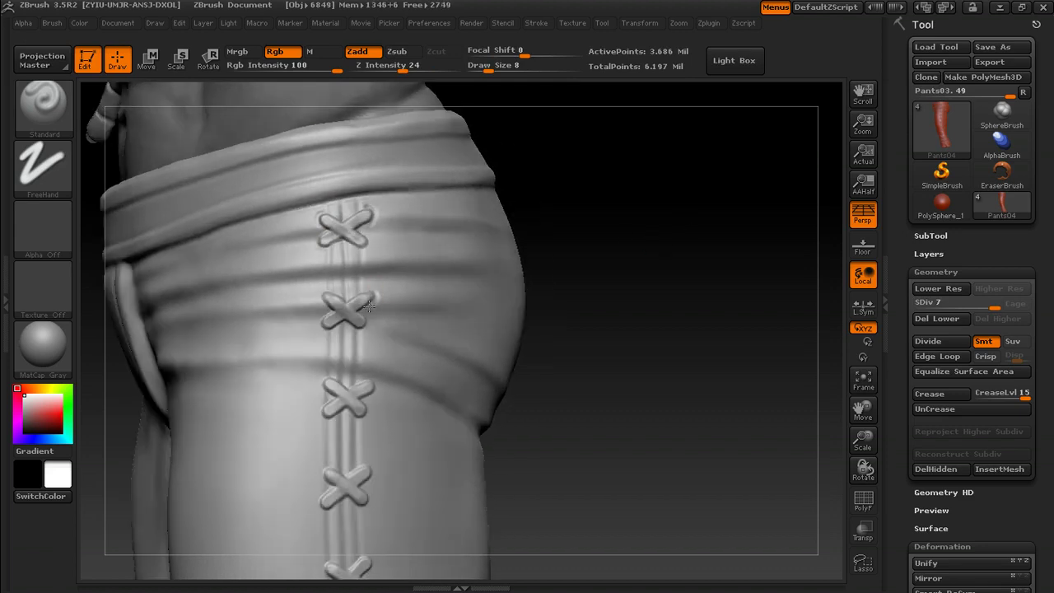
pyautogui.moveTo(492, 274); pyautogui.dragTo(305, 259)
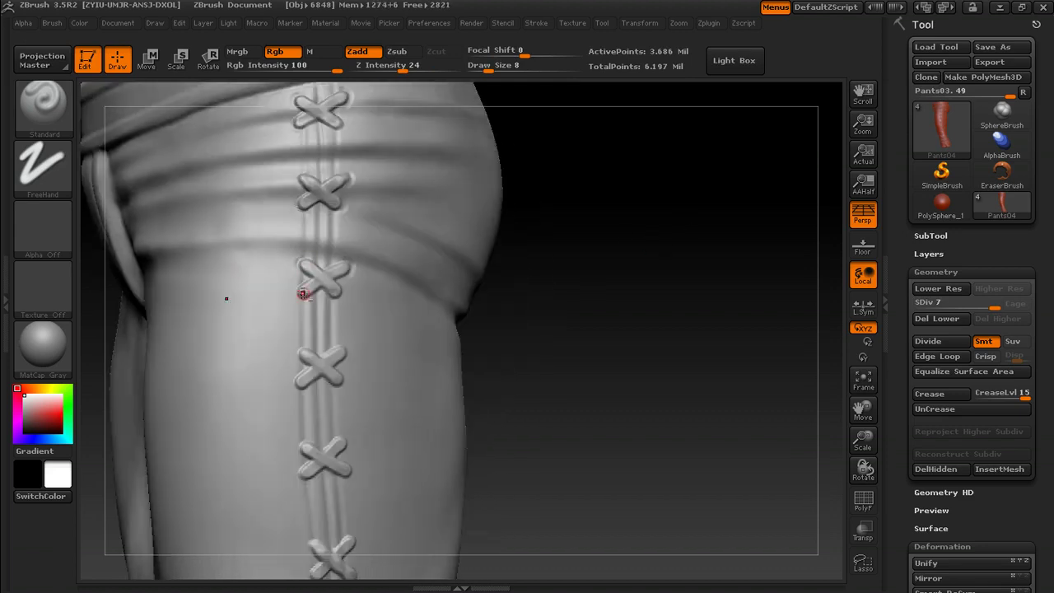
pyautogui.moveTo(352, 282); pyautogui.dragTo(298, 269)
pyautogui.moveTo(289, 307); pyautogui.dragTo(305, 283)
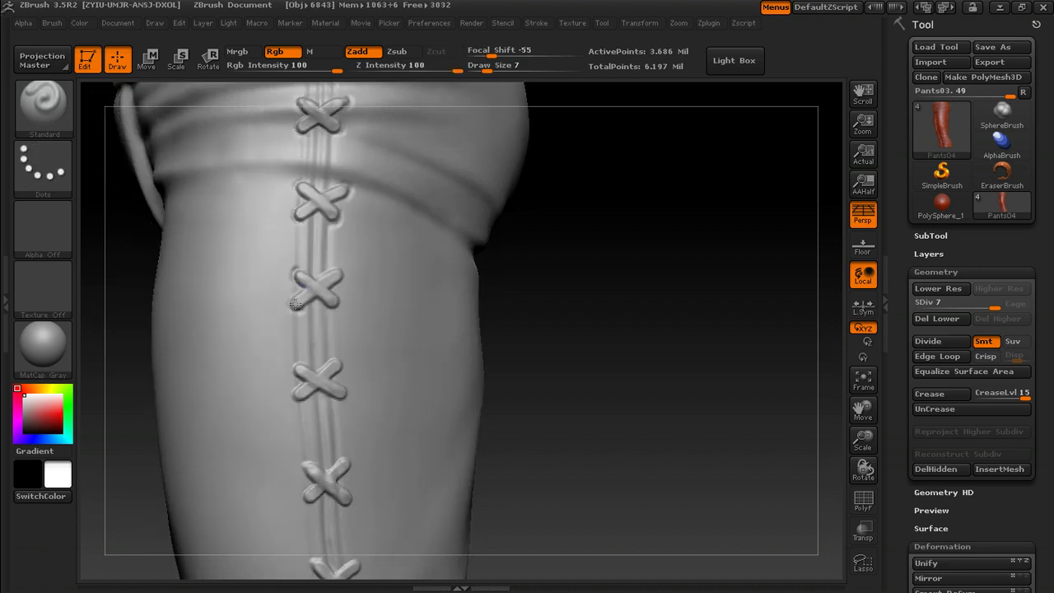
# - Indent and smooth the fabric around the ends of the thigh cross-stitches on the outer seam at draw size 7
pyautogui.keyDown('alt'); pyautogui.moveTo(332, 299); pyautogui.dragTo(324, 192, button='right'); pyautogui.keyUp('alt')
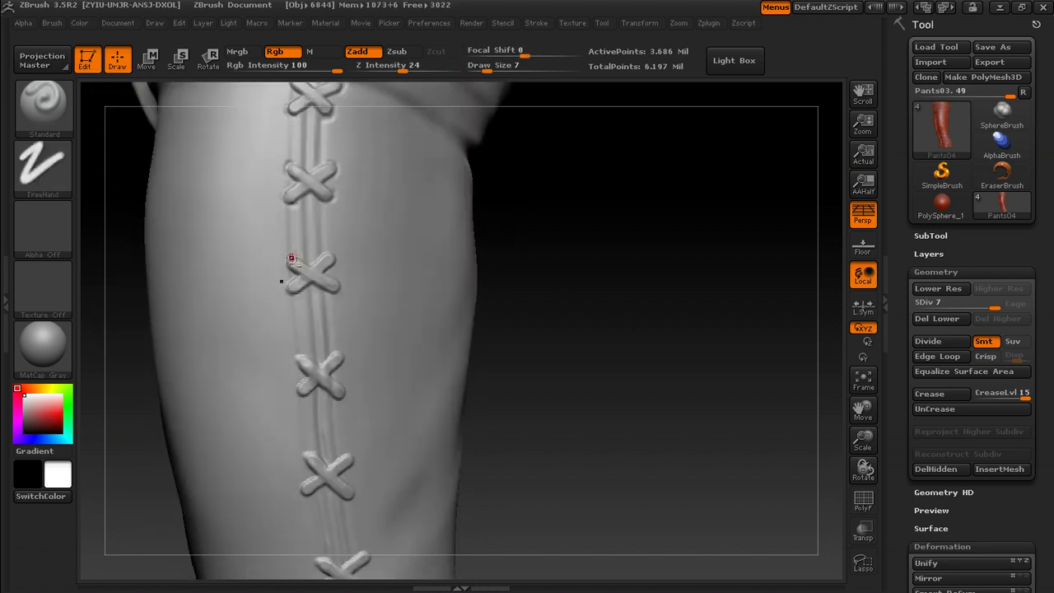
pyautogui.keyDown('shift'); pyautogui.moveTo(331, 284); pyautogui.dragTo(327, 262); pyautogui.keyUp('shift')
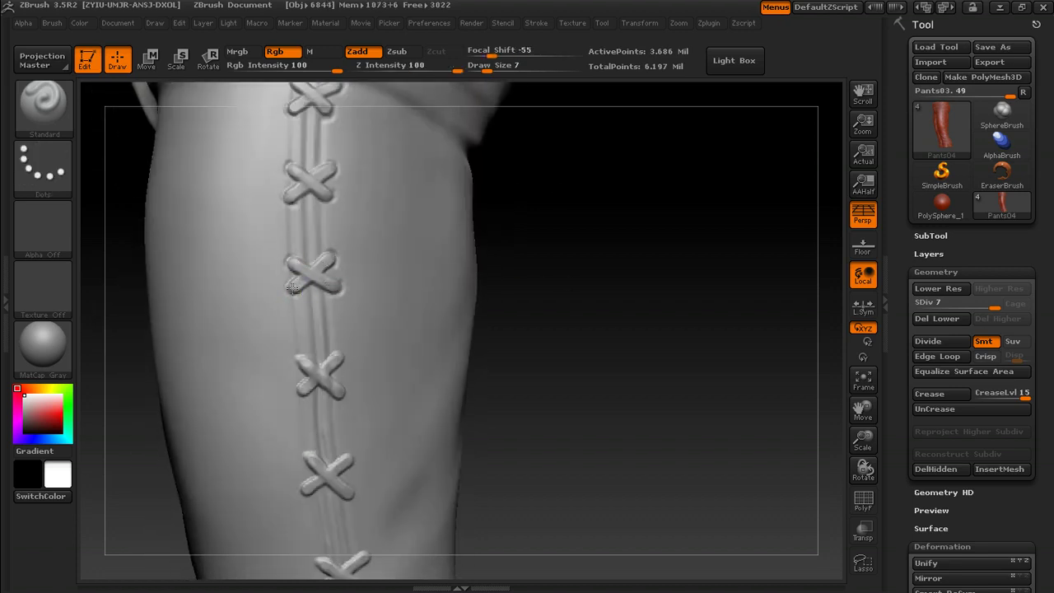
pyautogui.keyDown('alt'); pyautogui.moveTo(292, 288); pyautogui.dragTo(277, 204, button='right'); pyautogui.keyUp('alt')
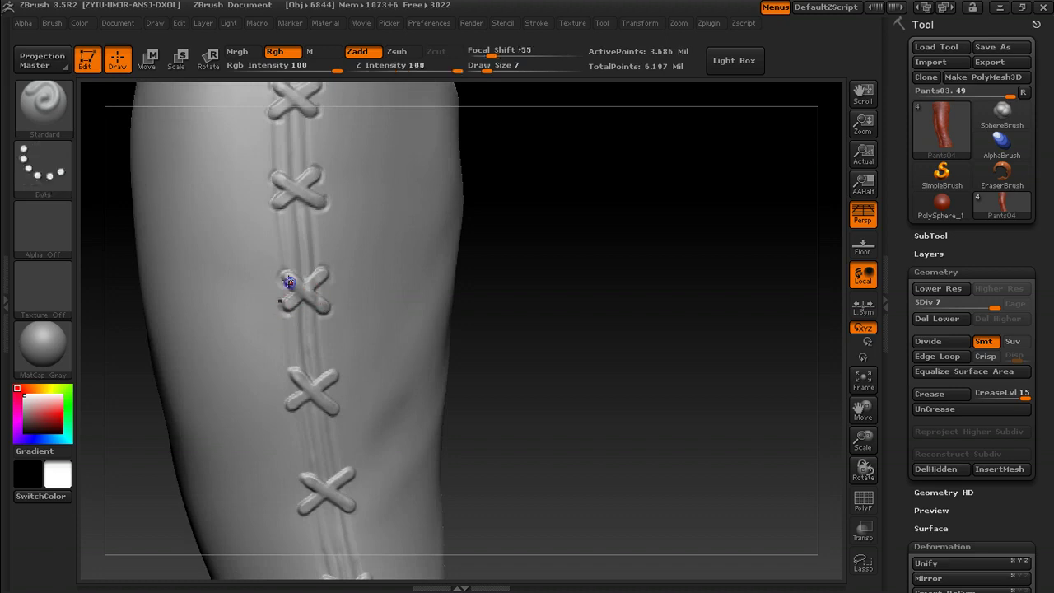
pyautogui.keyDown('shift'); pyautogui.moveTo(289, 280); pyautogui.dragTo(286, 273); pyautogui.keyUp('shift')
pyautogui.moveTo(286, 272); pyautogui.dragTo(261, 342, button='right')
pyautogui.keyDown('alt'); pyautogui.moveTo(329, 286); pyautogui.dragTo(317, 248, button='right'); pyautogui.keyUp('alt')
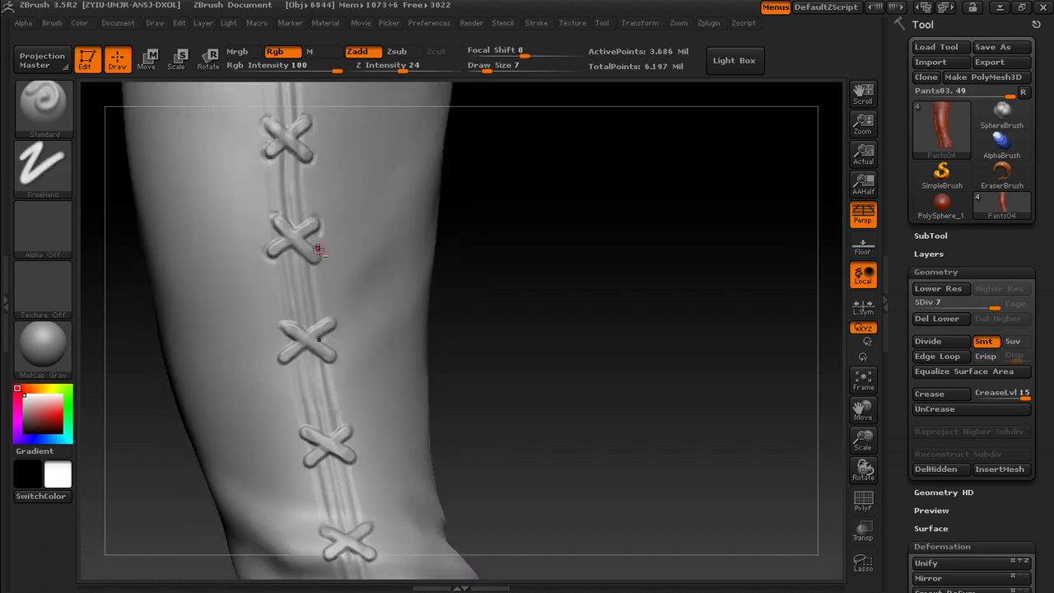
# - Indent and smooth the fabric around the ends of the outer-seam cross-stitches above the knee at draw size 7
pyautogui.moveTo(448, 241); pyautogui.dragTo(461, 257)
pyautogui.keyDown('shift'); pyautogui.moveTo(267, 246); pyautogui.dragTo(317, 241); pyautogui.keyUp('shift')
pyautogui.moveTo(440, 231); pyautogui.dragTo(458, 231)
pyautogui.keyDown('shift'); pyautogui.moveTo(266, 277); pyautogui.dragTo(270, 272); pyautogui.keyUp('shift')
pyautogui.moveTo(449, 247)
pyautogui.mouseDown()
pyautogui.moveTo(432, 249)
pyautogui.moveTo(445, 262)
pyautogui.moveTo(451, 249)
pyautogui.moveTo(417, 248)
pyautogui.mouseUp()
pyautogui.keyDown('shift'); pyautogui.moveTo(324, 267); pyautogui.dragTo(318, 260); pyautogui.keyUp('shift')
pyautogui.moveTo(501, 258); pyautogui.dragTo(514, 241)
pyautogui.keyDown('shift'); pyautogui.moveTo(302, 222); pyautogui.dragTo(295, 230); pyautogui.keyUp('shift')
pyautogui.moveTo(441, 215); pyautogui.dragTo(445, 205)
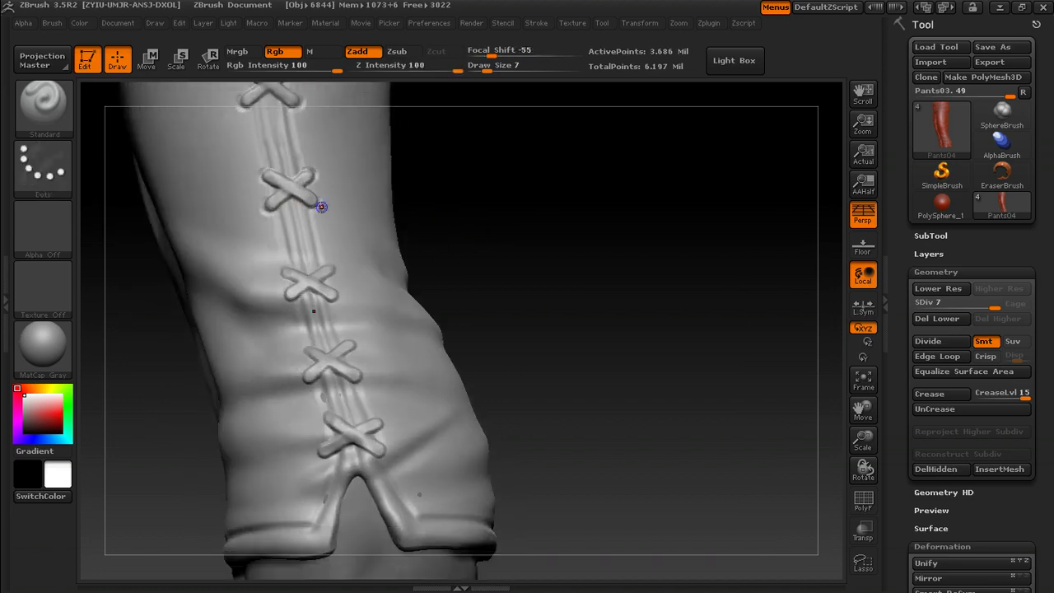
# - Indent and smooth the fabric around the outer-seam cross-stitch ends at the knee folds at draw size 7
pyautogui.keyDown('shift'); pyautogui.moveTo(322, 206); pyautogui.dragTo(318, 210); pyautogui.keyUp('shift')
pyautogui.moveTo(443, 205); pyautogui.dragTo(432, 209)
pyautogui.keyDown('shift'); pyautogui.moveTo(292, 295); pyautogui.dragTo(294, 300); pyautogui.keyUp('shift')
pyautogui.moveTo(426, 252); pyautogui.dragTo(449, 252)
pyautogui.keyDown('shift'); pyautogui.moveTo(330, 295); pyautogui.dragTo(336, 300); pyautogui.keyUp('shift')
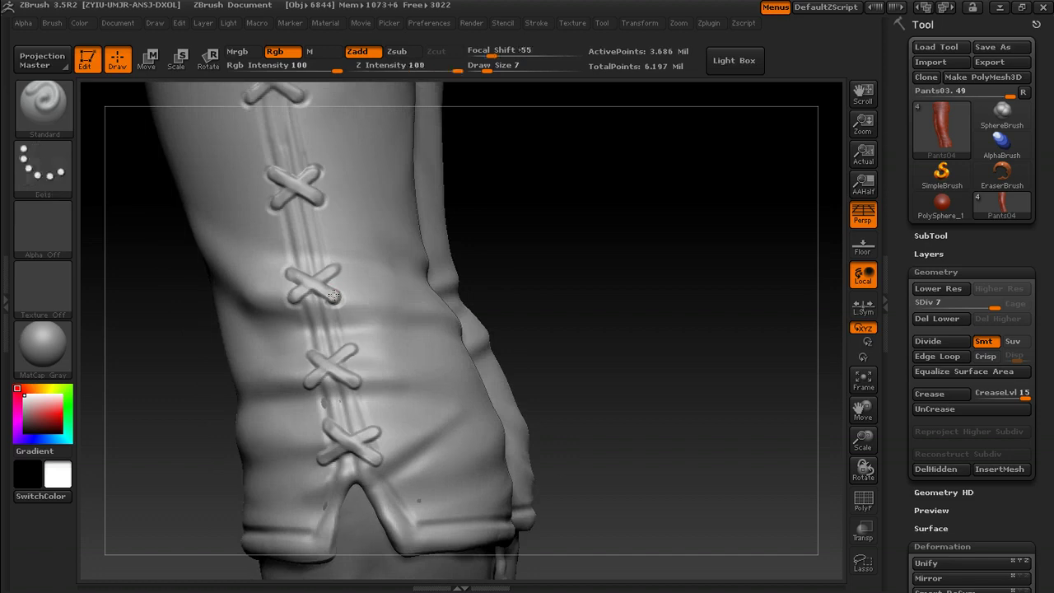
pyautogui.moveTo(515, 230); pyautogui.dragTo(477, 215)
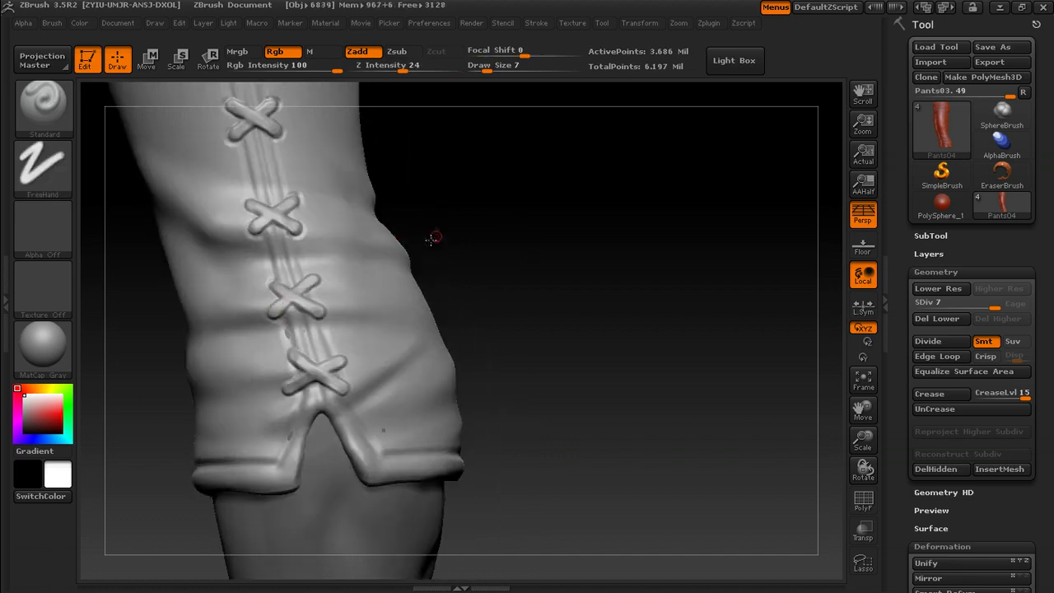
# - Indent and smooth the fabric around the ends of the last outer-seam cross-stitches above the cuff slit at draw size 7
pyautogui.moveTo(430, 239); pyautogui.dragTo(416, 245)
pyautogui.keyDown('shift'); pyautogui.moveTo(318, 280); pyautogui.dragTo(316, 285); pyautogui.keyUp('shift')
pyautogui.moveTo(469, 234); pyautogui.dragTo(481, 227)
pyautogui.keyDown('shift'); pyautogui.moveTo(326, 310); pyautogui.dragTo(328, 316); pyautogui.keyUp('shift')
pyautogui.moveTo(485, 231); pyautogui.dragTo(531, 215)
pyautogui.keyDown('shift'); pyautogui.moveTo(287, 280); pyautogui.dragTo(289, 284); pyautogui.keyUp('shift')
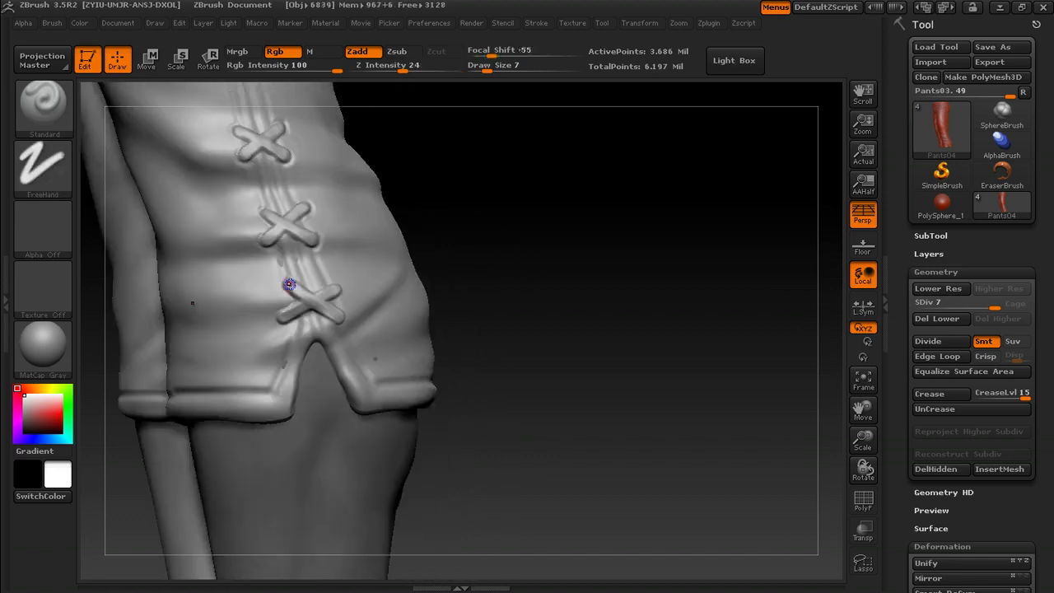
pyautogui.moveTo(436, 263); pyautogui.dragTo(460, 257)
pyautogui.keyDown('shift'); pyautogui.moveTo(342, 285); pyautogui.dragTo(338, 298); pyautogui.keyUp('shift')
pyautogui.moveTo(544, 252)
pyautogui.keyDown('alt'); pyautogui.mouseDown()
pyautogui.moveTo(522, 233)
pyautogui.moveTo(506, 360)
pyautogui.moveTo(487, 261)
pyautogui.moveTo(524, 209)
pyautogui.moveTo(415, 245)
pyautogui.mouseUp(); pyautogui.keyUp('alt')
pyautogui.keyDown('shift'); pyautogui.moveTo(316, 254); pyautogui.dragTo(318, 262); pyautogui.keyUp('shift')
pyautogui.moveTo(317, 270)
pyautogui.mouseDown()
pyautogui.moveTo(334, 275)
pyautogui.moveTo(320, 277)
pyautogui.mouseUp()
# - Lower the pants to subdivision level 6 and shape small tension wrinkles beside the upper outer-seam stitches at draw size 11
pyautogui.keyDown('alt'); pyautogui.moveTo(461, 234); pyautogui.dragTo(455, 320); pyautogui.keyUp('alt')
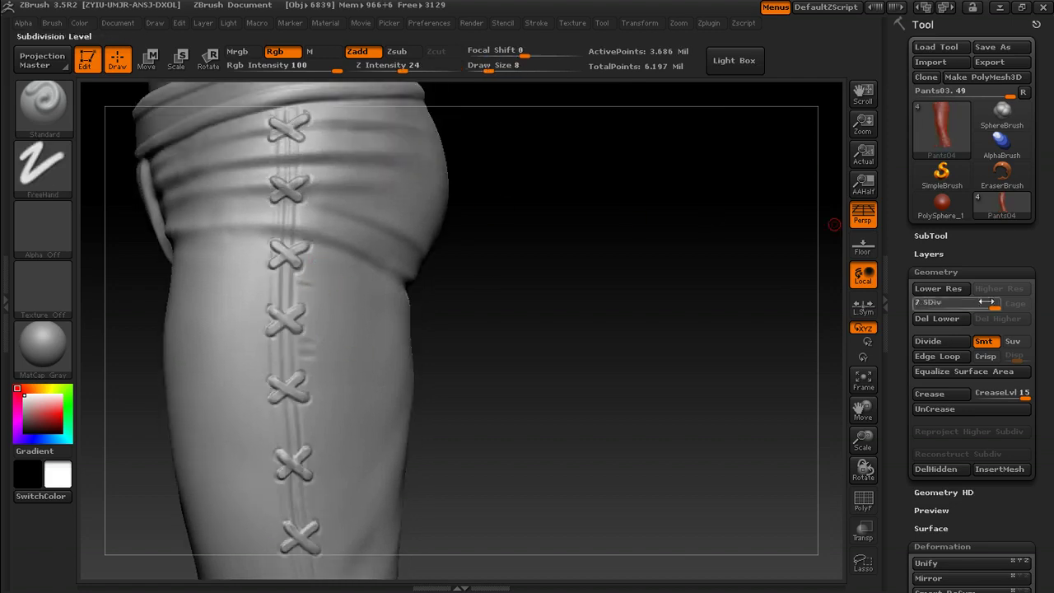
pyautogui.click(984, 306)
pyautogui.keyDown('alt'); pyautogui.moveTo(770, 239); pyautogui.dragTo(787, 373); pyautogui.keyUp('alt')
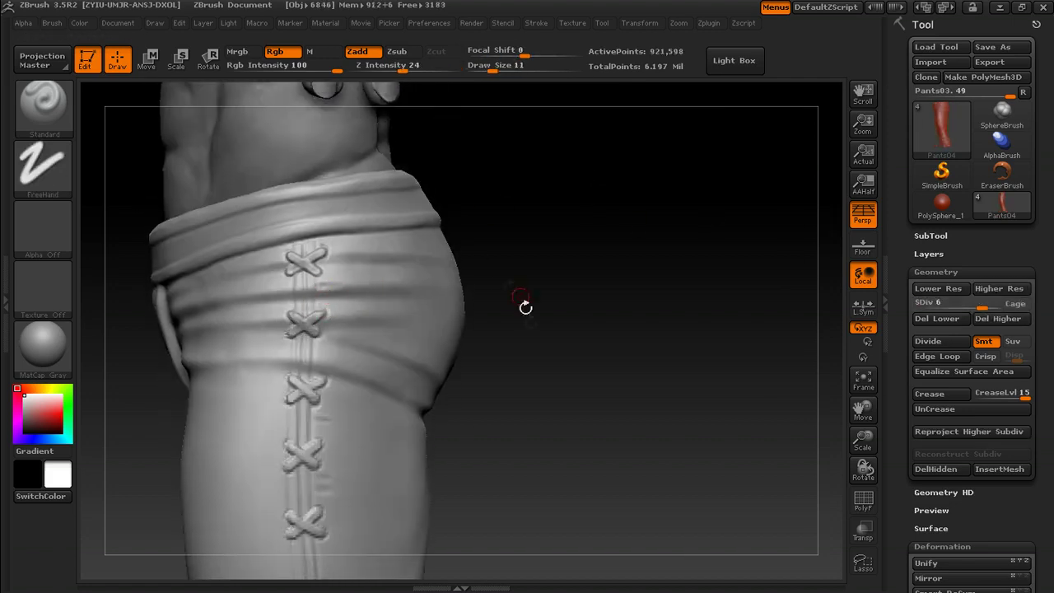
pyautogui.keyDown('alt'); pyautogui.moveTo(525, 307); pyautogui.dragTo(520, 161); pyautogui.keyUp('alt')
pyautogui.moveTo(334, 329)
pyautogui.keyDown('shift'); pyautogui.mouseDown()
pyautogui.moveTo(318, 336)
pyautogui.moveTo(331, 333)
pyautogui.mouseUp(); pyautogui.keyUp('shift')
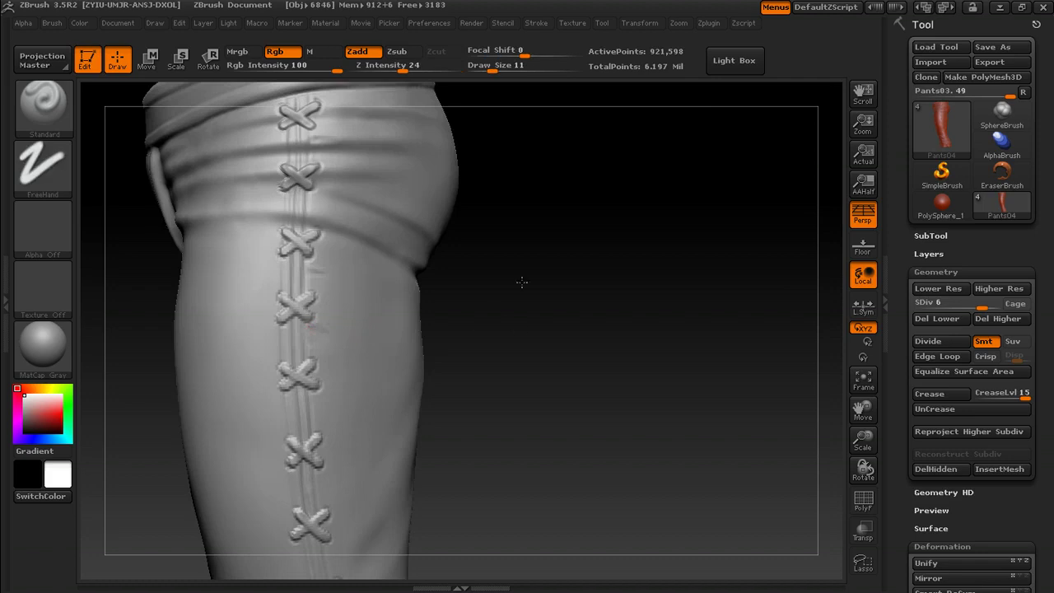
pyautogui.moveTo(521, 282); pyautogui.dragTo(328, 319)
pyautogui.keyDown('alt'); pyautogui.moveTo(451, 276); pyautogui.dragTo(440, 320); pyautogui.keyUp('alt')
# - Draw a curved seam on the back of the pants from the waistband around the buttock to the crotch at draw size 6
pyautogui.moveTo(610, 302); pyautogui.dragTo(685, 302)
pyautogui.keyDown('alt'); pyautogui.moveTo(685, 302); pyautogui.dragTo(685, 374); pyautogui.keyUp('alt')
pyautogui.moveTo(305, 278); pyautogui.dragTo(269, 286)
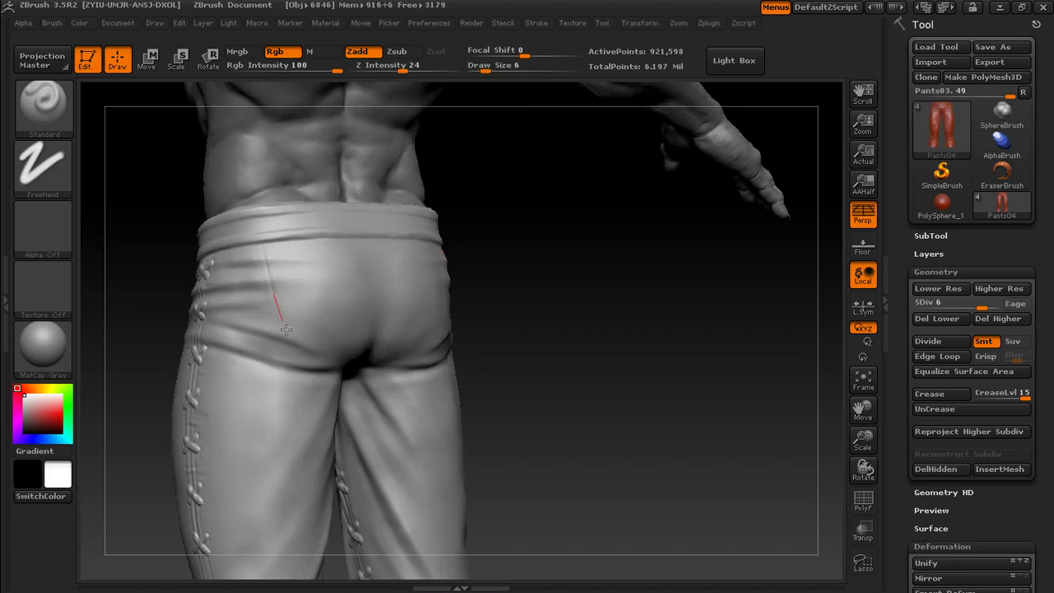
pyautogui.moveTo(285, 330); pyautogui.dragTo(298, 351)
pyautogui.moveTo(555, 293)
pyautogui.mouseDown()
pyautogui.moveTo(511, 247)
pyautogui.moveTo(474, 247)
pyautogui.mouseUp()
pyautogui.moveTo(250, 295)
pyautogui.mouseDown()
pyautogui.moveTo(282, 328)
pyautogui.moveTo(323, 336)
pyautogui.mouseUp()
pyautogui.moveTo(544, 330); pyautogui.dragTo(575, 314)
pyautogui.moveTo(434, 312); pyautogui.dragTo(442, 276)
pyautogui.moveTo(568, 288); pyautogui.dragTo(519, 280)
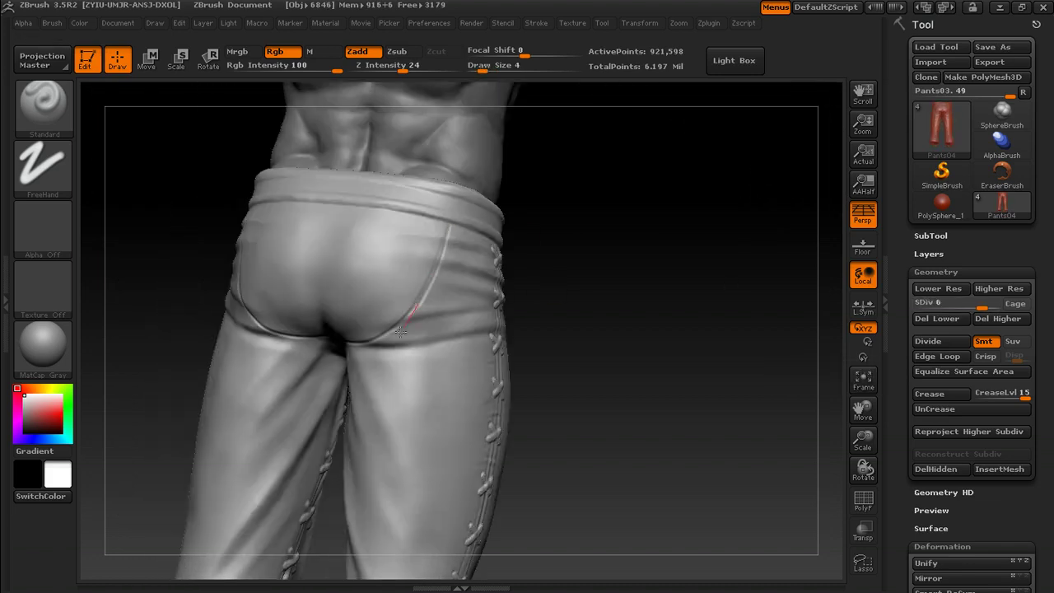
# - Retrace the curved seat seam from the waistband down to the crotch at draw size 4
pyautogui.moveTo(400, 332); pyautogui.dragTo(378, 340)
pyautogui.moveTo(560, 305); pyautogui.dragTo(580, 317)
pyautogui.moveTo(449, 227); pyautogui.dragTo(380, 338)
pyautogui.moveTo(448, 226); pyautogui.dragTo(426, 281)
pyautogui.moveTo(617, 213); pyautogui.dragTo(700, 221)
# - Deepen the lower curve of the seat seam beneath the buttock with a slightly larger brush
pyautogui.press(']')
pyautogui.moveTo(568, 272); pyautogui.dragTo(550, 285)
pyautogui.moveTo(295, 369); pyautogui.dragTo(311, 390)
pyautogui.moveTo(560, 288); pyautogui.dragTo(614, 286)
pyautogui.moveTo(300, 381); pyautogui.dragTo(389, 429)
pyautogui.moveTo(568, 329); pyautogui.dragTo(511, 325)
pyautogui.press('[')
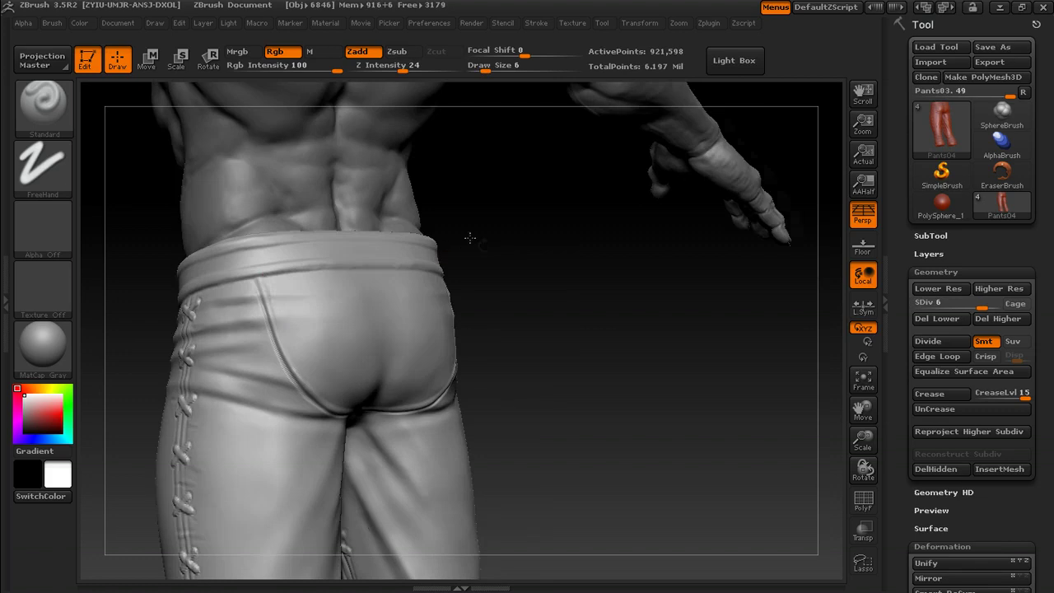
# - Define the seat seam's top end at the waistband and its lower end at the crotch at draw size 6
pyautogui.moveTo(471, 238); pyautogui.dragTo(446, 240)
pyautogui.moveTo(265, 280); pyautogui.dragTo(280, 333)
pyautogui.moveTo(345, 416); pyautogui.dragTo(356, 419)
pyautogui.moveTo(569, 330); pyautogui.dragTo(527, 309)
pyautogui.moveTo(609, 233)
pyautogui.mouseDown()
pyautogui.moveTo(553, 245)
pyautogui.moveTo(555, 280)
pyautogui.moveTo(577, 282)
pyautogui.mouseUp()
# - Sculpt short folds running from the seat seam across the buttock
pyautogui.press('[')
pyautogui.press(']')
pyautogui.moveTo(274, 328)
pyautogui.mouseDown()
pyautogui.moveTo(320, 323)
pyautogui.moveTo(344, 348)
pyautogui.mouseUp()
pyautogui.moveTo(527, 284)
pyautogui.mouseDown()
pyautogui.moveTo(541, 266)
pyautogui.moveTo(568, 265)
pyautogui.mouseUp()
pyautogui.moveTo(272, 308); pyautogui.dragTo(322, 298)
pyautogui.moveTo(577, 271); pyautogui.dragTo(519, 267)
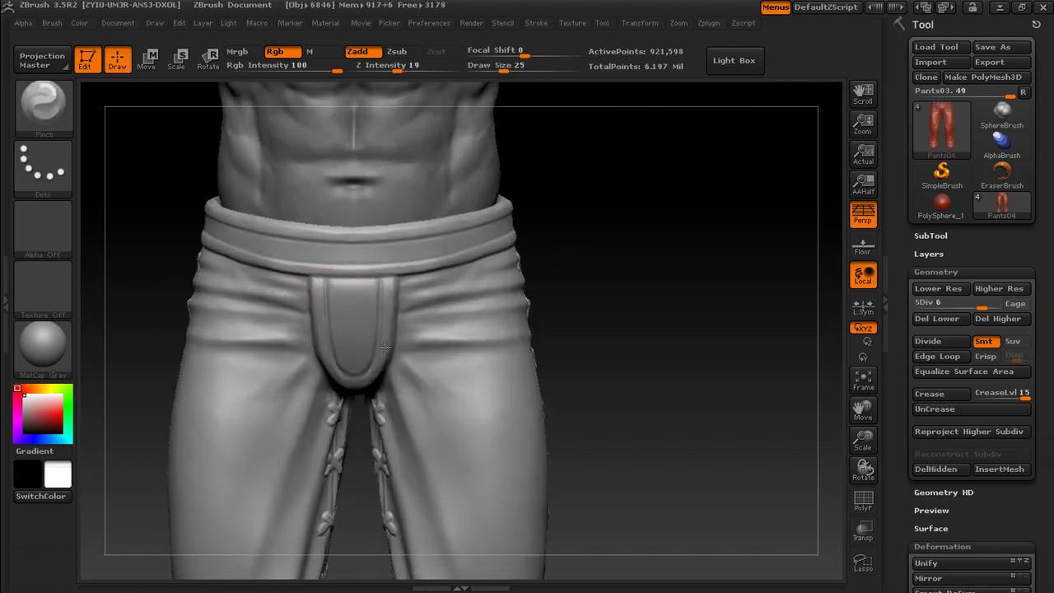
# - Stamp two columns of three studs on the fly with the Standard brush and Alpha 12, using draw size 7 and Z intensity 47
pyautogui.click(71, 220)
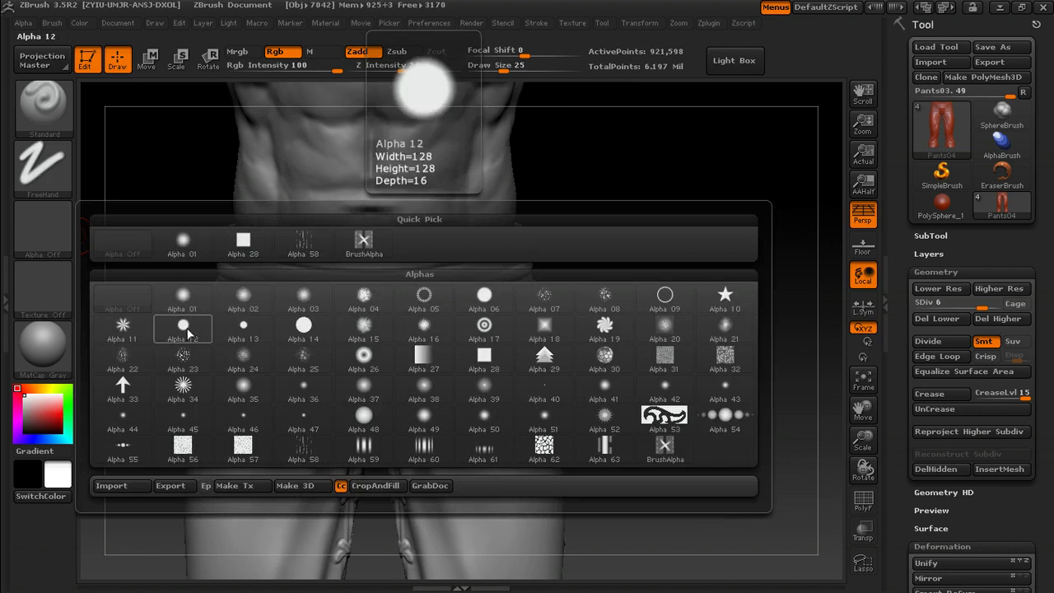
pyautogui.click(188, 334)
pyautogui.click(61, 177)
pyautogui.click(359, 194)
pyautogui.click(436, 72)
pyautogui.press('s')
pyautogui.moveTo(358, 332); pyautogui.dragTo(354, 327)
pyautogui.moveTo(671, 239)
pyautogui.keyDown('alt'); pyautogui.mouseDown()
pyautogui.moveTo(683, 271)
pyautogui.moveTo(595, 226)
pyautogui.mouseUp(); pyautogui.keyUp('alt')
pyautogui.hotkey('ctrl', 'z')
pyautogui.click(424, 71)
pyautogui.click(352, 326)
pyautogui.click(353, 363)
pyautogui.click(354, 397)
pyautogui.moveTo(642, 346)
pyautogui.keyDown('alt'); pyautogui.mouseDown()
pyautogui.moveTo(635, 313)
pyautogui.moveTo(612, 305)
pyautogui.moveTo(614, 360)
pyautogui.moveTo(604, 306)
pyautogui.mouseUp(); pyautogui.keyUp('alt')
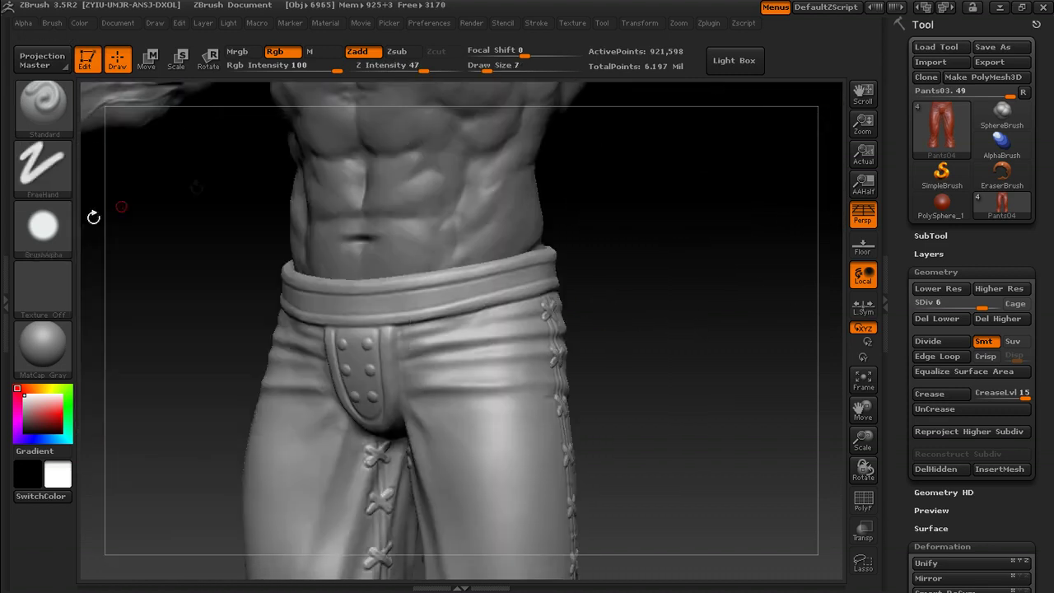
# - Build up the fly's outer edge and the fabric under it toward the crotch without an alpha, at draw size 6 and Z intensity 30
pyautogui.moveTo(621, 301); pyautogui.dragTo(627, 308)
pyautogui.click(409, 70)
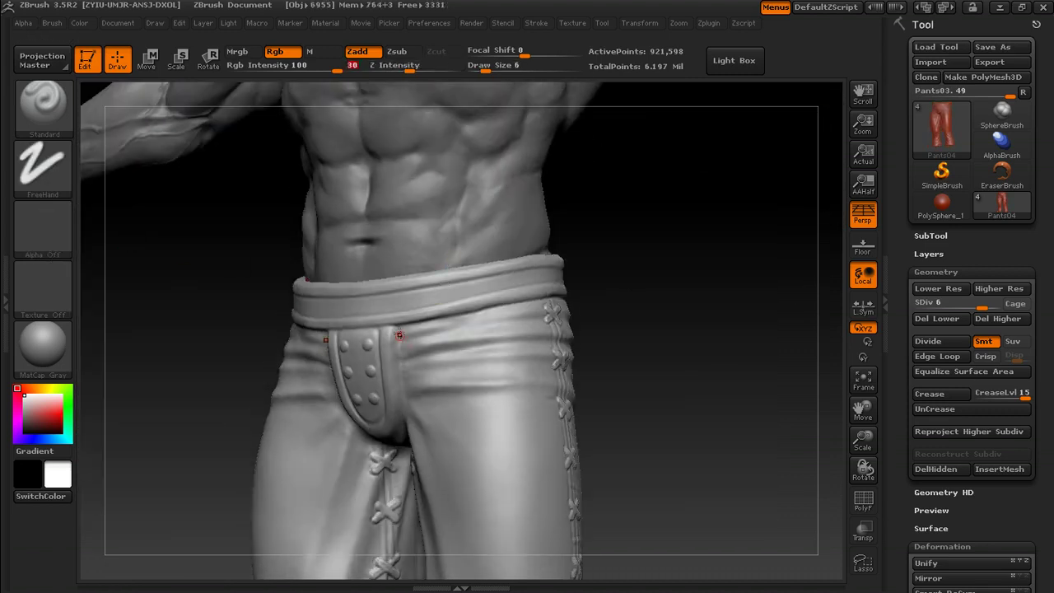
pyautogui.moveTo(402, 404); pyautogui.dragTo(404, 409)
pyautogui.moveTo(641, 308)
pyautogui.mouseDown()
pyautogui.moveTo(658, 288)
pyautogui.moveTo(617, 280)
pyautogui.mouseUp()
pyautogui.moveTo(401, 389); pyautogui.dragTo(368, 447)
pyautogui.moveTo(607, 318)
pyautogui.mouseDown()
pyautogui.moveTo(722, 333)
pyautogui.moveTo(593, 334)
pyautogui.moveTo(618, 329)
pyautogui.mouseUp()
pyautogui.moveTo(394, 441); pyautogui.dragTo(403, 430)
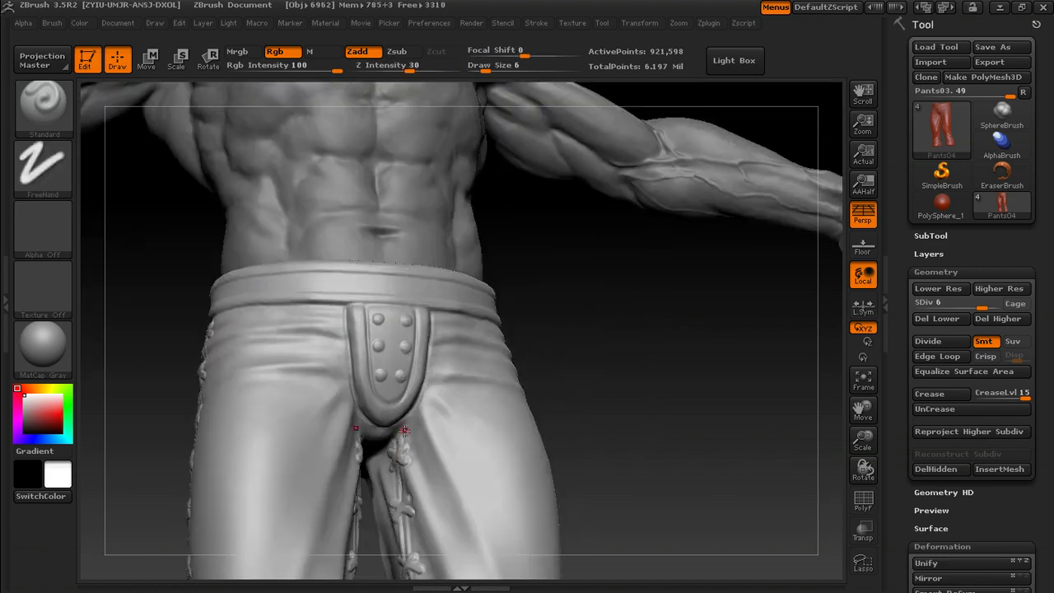
pyautogui.moveTo(584, 351); pyautogui.dragTo(618, 302)
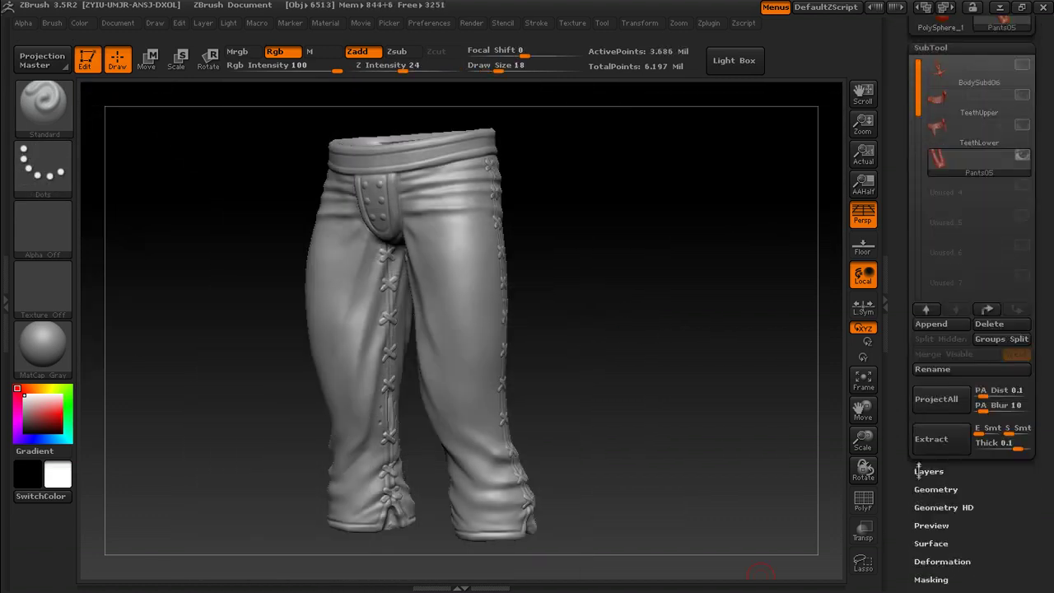
# - Store a morph target for the subdivision level 7 pants
pyautogui.moveTo(912, 309)
pyautogui.mouseDown()
pyautogui.moveTo(912, 185)
pyautogui.moveTo(912, 449)
pyautogui.mouseUp()
pyautogui.click(942, 171)
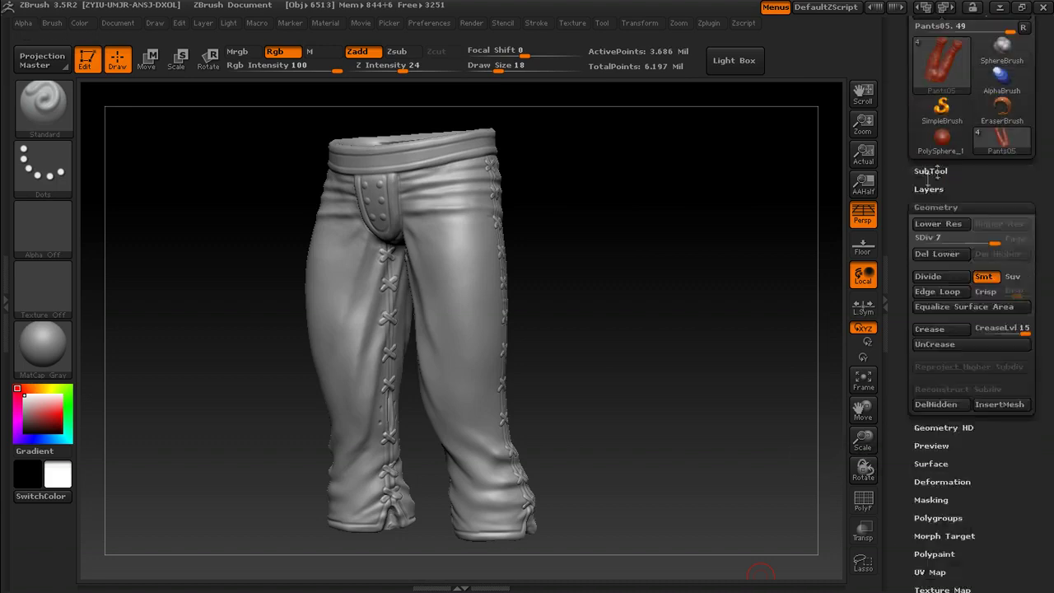
pyautogui.moveTo(896, 324); pyautogui.dragTo(895, 193)
pyautogui.click(939, 406)
pyautogui.click(933, 423)
pyautogui.moveTo(908, 398); pyautogui.dragTo(908, 589)
# - Set the brush stroke to DragRect and import the cloth alpha from the Eat3D 12_Pants folder
pyautogui.moveTo(296, 245); pyautogui.dragTo(321, 245)
pyautogui.click(42, 169)
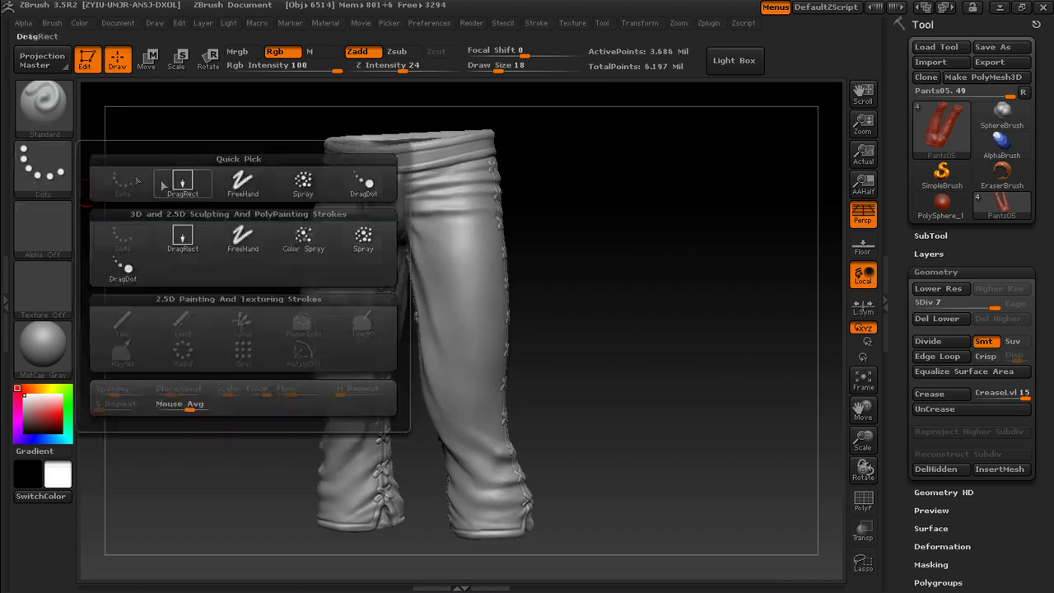
pyautogui.click(181, 183)
pyautogui.click(42, 234)
pyautogui.click(114, 545)
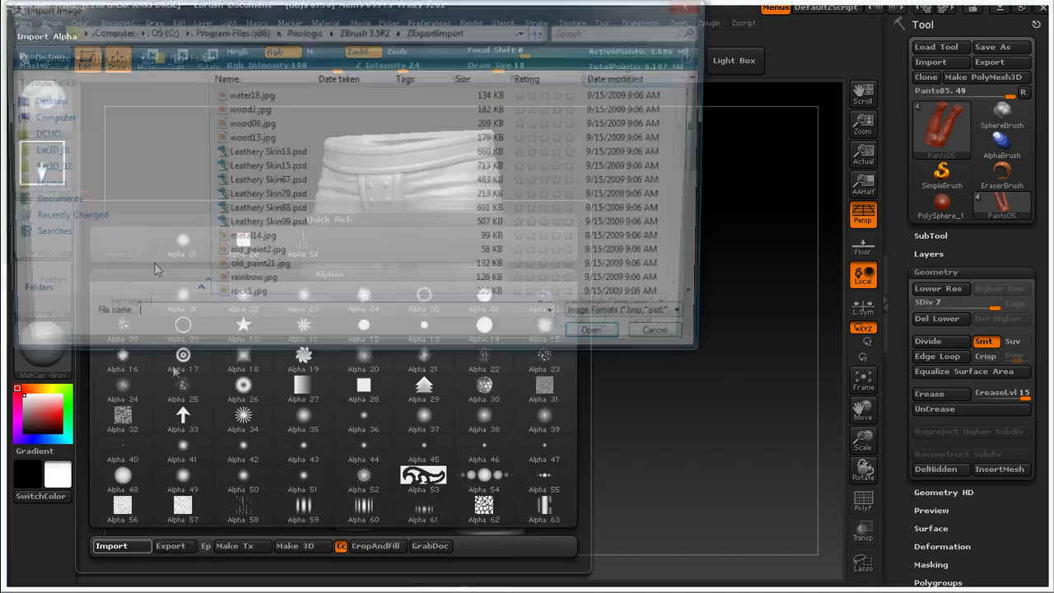
pyautogui.click(47, 151)
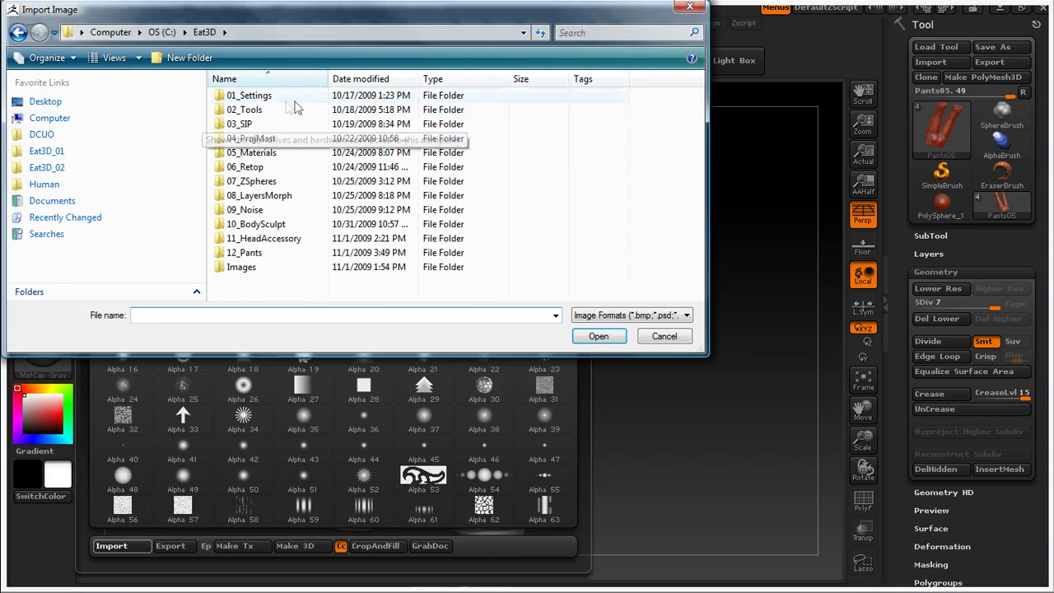
pyautogui.doubleClick(226, 254)
pyautogui.doubleClick(430, 99)
pyautogui.keyDown('alt'); pyautogui.moveTo(622, 244); pyautogui.dragTo(591, 329); pyautogui.keyUp('alt')
pyautogui.moveTo(41, 225)
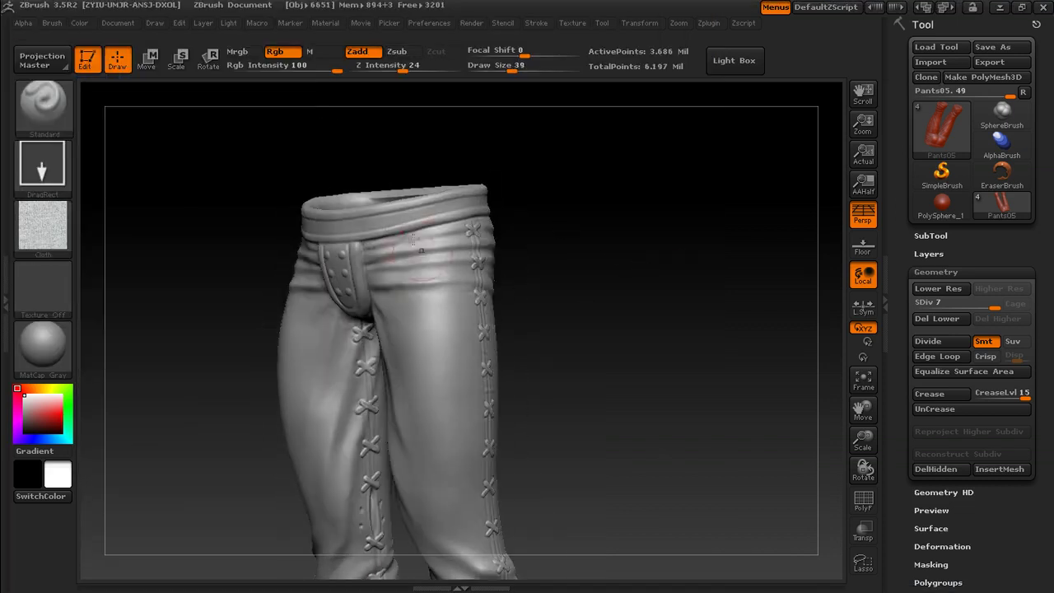
# - Lower the Z intensity to 8 and add a new 3D layer to the pants
pyautogui.click(429, 22)
pyautogui.click(444, 362)
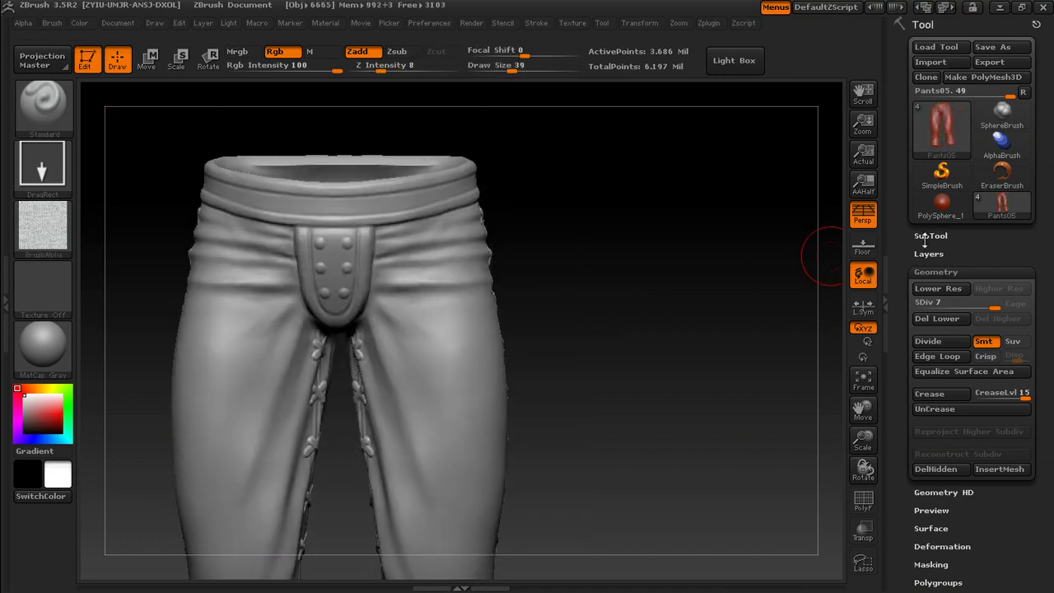
pyautogui.click(929, 253)
pyautogui.click(931, 412)
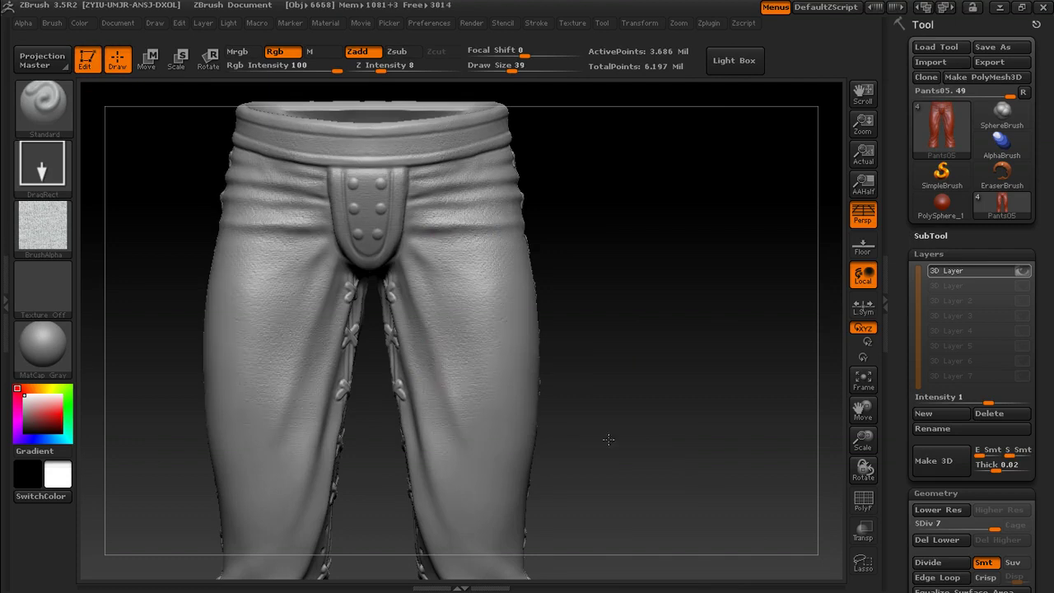
# - Stamp the cloth texture across the pants from several angles at draw size 39
pyautogui.keyDown('alt'); pyautogui.moveTo(609, 440); pyautogui.dragTo(543, 244); pyautogui.keyUp('alt')
pyautogui.keyDown('alt'); pyautogui.moveTo(666, 222); pyautogui.dragTo(588, 328); pyautogui.keyUp('alt')
pyautogui.keyDown('alt'); pyautogui.moveTo(764, 451); pyautogui.dragTo(740, 271); pyautogui.keyUp('alt')
pyautogui.moveTo(775, 399); pyautogui.dragTo(666, 322)
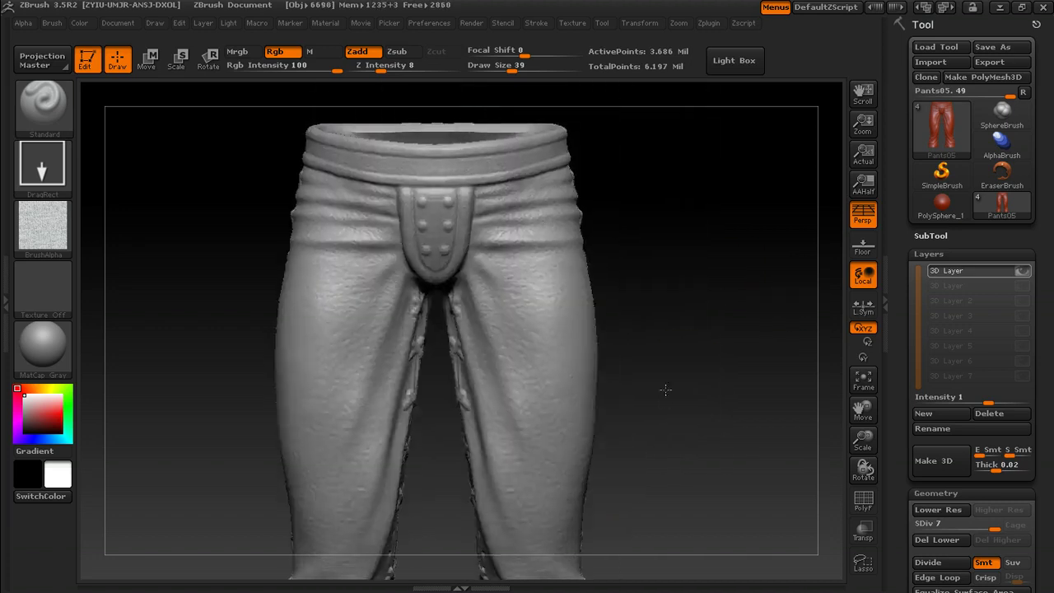
pyautogui.moveTo(666, 388)
pyautogui.mouseDown()
pyautogui.moveTo(736, 348)
pyautogui.moveTo(708, 337)
pyautogui.mouseUp()
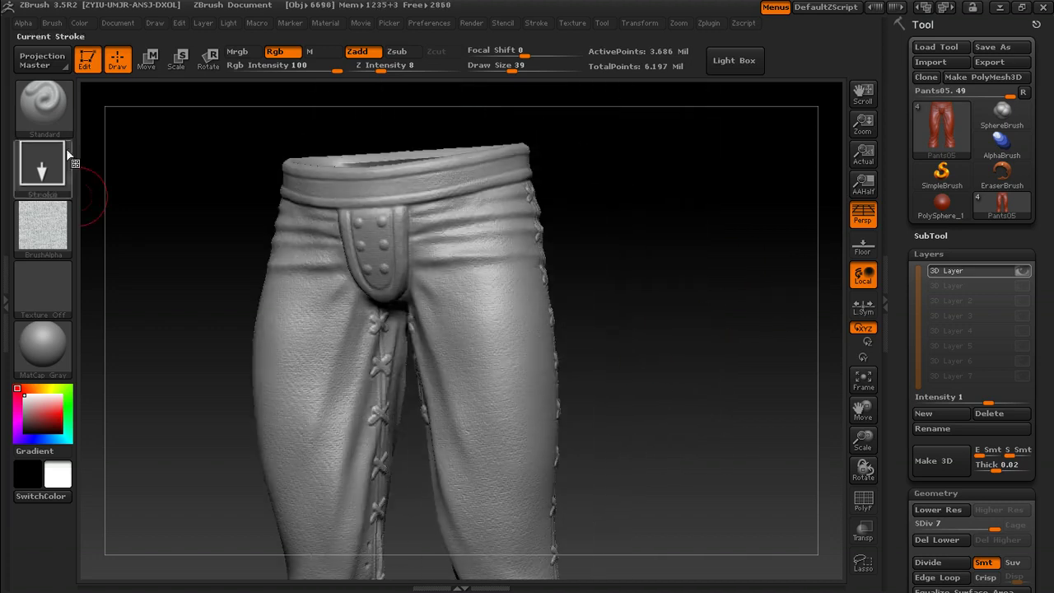
# - Set up the Morph brush with a Dots stroke and no alpha, and switch the pants to the stored morph target
pyautogui.click(38, 237)
pyautogui.click(118, 290)
pyautogui.click(55, 175)
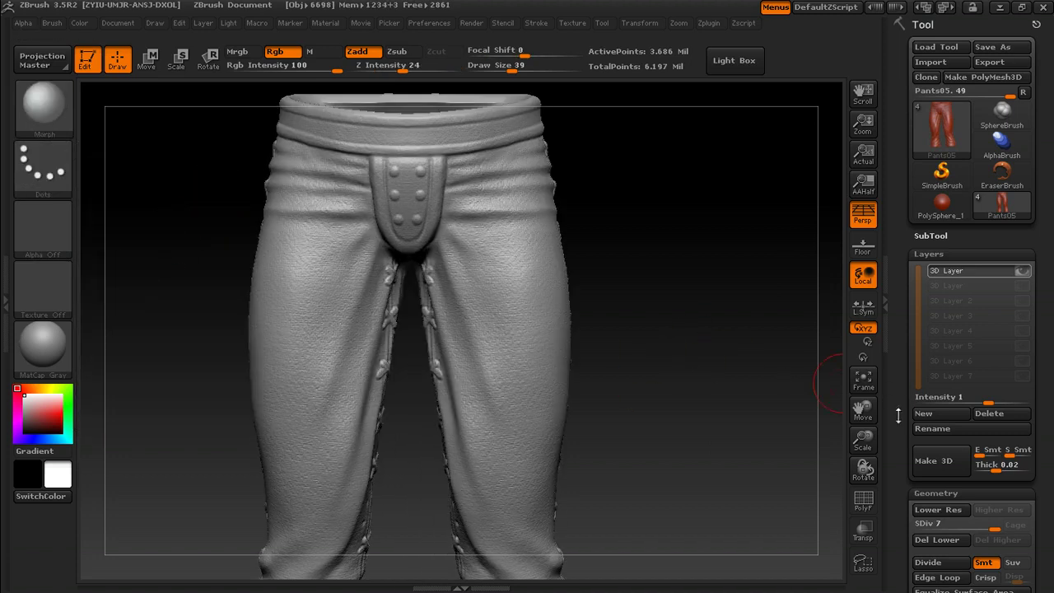
pyautogui.moveTo(899, 415); pyautogui.dragTo(899, 392)
pyautogui.click(989, 338)
pyautogui.moveTo(635, 309); pyautogui.dragTo(611, 311)
pyautogui.keyDown('alt'); pyautogui.moveTo(611, 311); pyautogui.dragTo(611, 408); pyautogui.keyUp('alt')
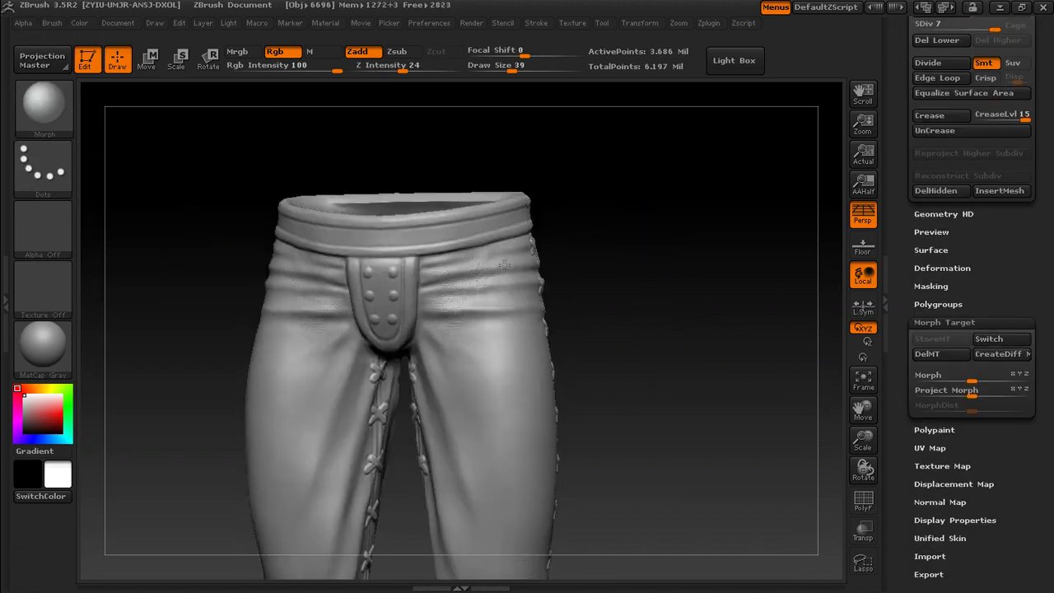
# - Brush the cloth texture back onto the front hip folds beside the fly with the Morph brush
pyautogui.moveTo(642, 285); pyautogui.dragTo(640, 265)
pyautogui.moveTo(445, 330); pyautogui.dragTo(486, 338)
pyautogui.moveTo(626, 310)
pyautogui.mouseDown()
pyautogui.moveTo(503, 308)
pyautogui.moveTo(508, 275)
pyautogui.mouseUp()
pyautogui.press('s')
pyautogui.moveTo(701, 286)
pyautogui.keyDown('alt'); pyautogui.mouseDown()
pyautogui.moveTo(699, 245)
pyautogui.moveTo(790, 247)
pyautogui.mouseUp(); pyautogui.keyUp('alt')
pyautogui.press('s')
pyautogui.moveTo(448, 262); pyautogui.dragTo(458, 261)
# - Brush the cloth texture down the front of the thigh with the Morph brush at draw size 47
pyautogui.moveTo(683, 289); pyautogui.dragTo(585, 289)
pyautogui.press('s')
pyautogui.moveTo(473, 310); pyautogui.dragTo(479, 309)
pyautogui.keyDown('alt'); pyautogui.moveTo(672, 346); pyautogui.dragTo(672, 256); pyautogui.keyUp('alt')
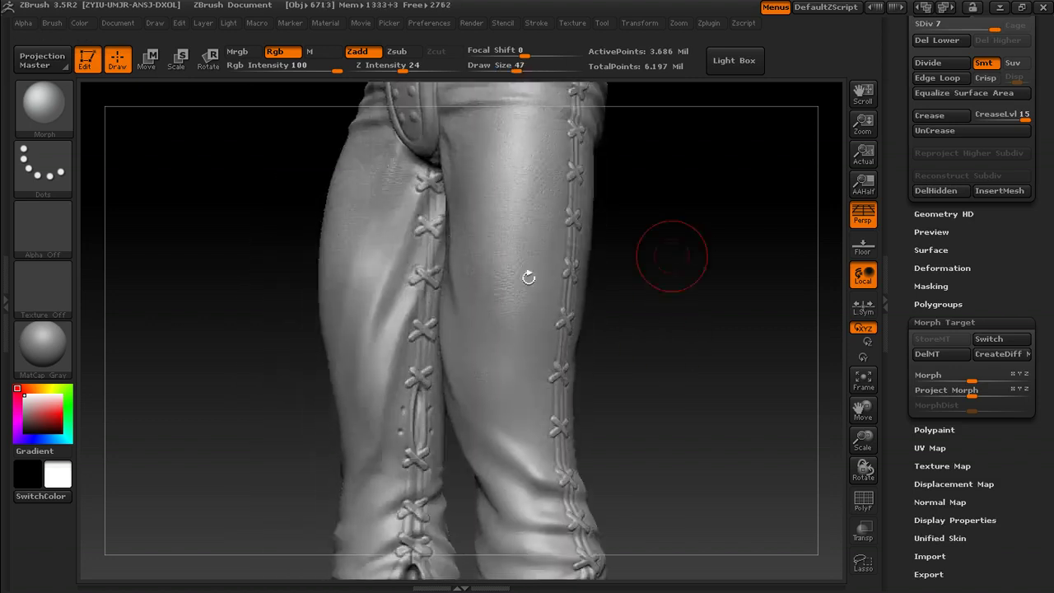
pyautogui.moveTo(528, 277); pyautogui.dragTo(522, 337)
pyautogui.moveTo(678, 328); pyautogui.dragTo(713, 304)
# - Restore the cloth texture beside the inner seam from the thigh down to the shin
pyautogui.keyDown('alt'); pyautogui.moveTo(635, 157); pyautogui.dragTo(669, 298); pyautogui.keyUp('alt')
pyautogui.keyDown('alt'); pyautogui.moveTo(626, 436); pyautogui.dragTo(626, 290); pyautogui.keyUp('alt')
pyautogui.moveTo(449, 268); pyautogui.dragTo(478, 305)
pyautogui.press('s')
pyautogui.moveTo(423, 317); pyautogui.dragTo(419, 317)
pyautogui.moveTo(477, 428); pyautogui.dragTo(486, 387)
# - Restore the cloth texture around the lower leg folds and cuff, starting at draw size 33
pyautogui.moveTo(616, 380)
pyautogui.keyDown('alt'); pyautogui.mouseDown()
pyautogui.moveTo(612, 258)
pyautogui.moveTo(659, 263)
pyautogui.mouseUp(); pyautogui.keyUp('alt')
pyautogui.moveTo(580, 387); pyautogui.dragTo(527, 392)
pyautogui.moveTo(482, 404); pyautogui.dragTo(470, 437)
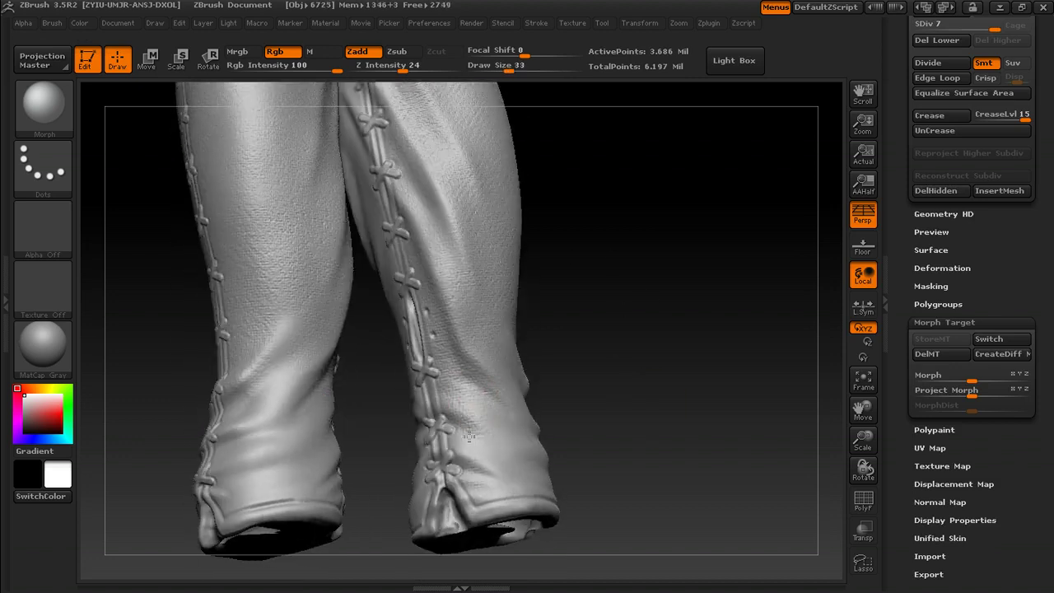
pyautogui.moveTo(613, 396); pyautogui.dragTo(708, 395)
pyautogui.moveTo(626, 412); pyautogui.dragTo(700, 399)
pyautogui.press('s')
pyautogui.moveTo(543, 411); pyautogui.dragTo(545, 455)
# - Restore the cloth texture on the rear hip between the outer seam and the seat seam at draw size 21
pyautogui.moveTo(643, 206)
pyautogui.keyDown('alt'); pyautogui.mouseDown()
pyautogui.moveTo(653, 397)
pyautogui.moveTo(652, 382)
pyautogui.moveTo(601, 383)
pyautogui.mouseUp(); pyautogui.keyUp('alt')
pyautogui.moveTo(512, 71); pyautogui.dragTo(501, 71)
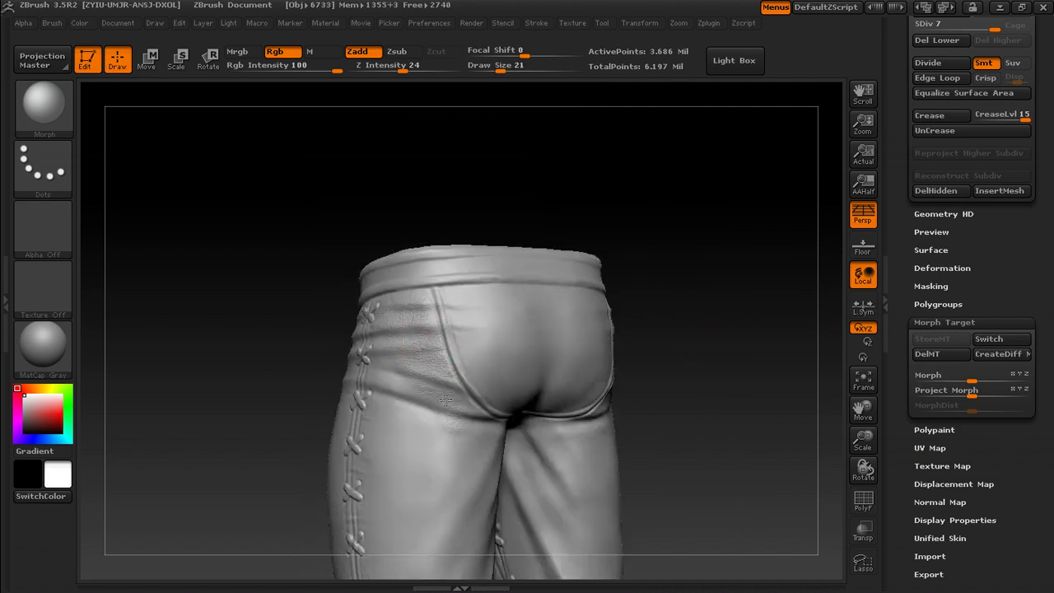
pyautogui.moveTo(651, 379); pyautogui.dragTo(700, 385)
pyautogui.moveTo(631, 425)
pyautogui.keyDown('alt'); pyautogui.mouseDown()
pyautogui.moveTo(631, 301)
pyautogui.moveTo(641, 298)
pyautogui.mouseUp(); pyautogui.keyUp('alt')
# - Restore the cloth texture on the outer and back thigh at draw size 39 and Z intensity 35
pyautogui.press(']')
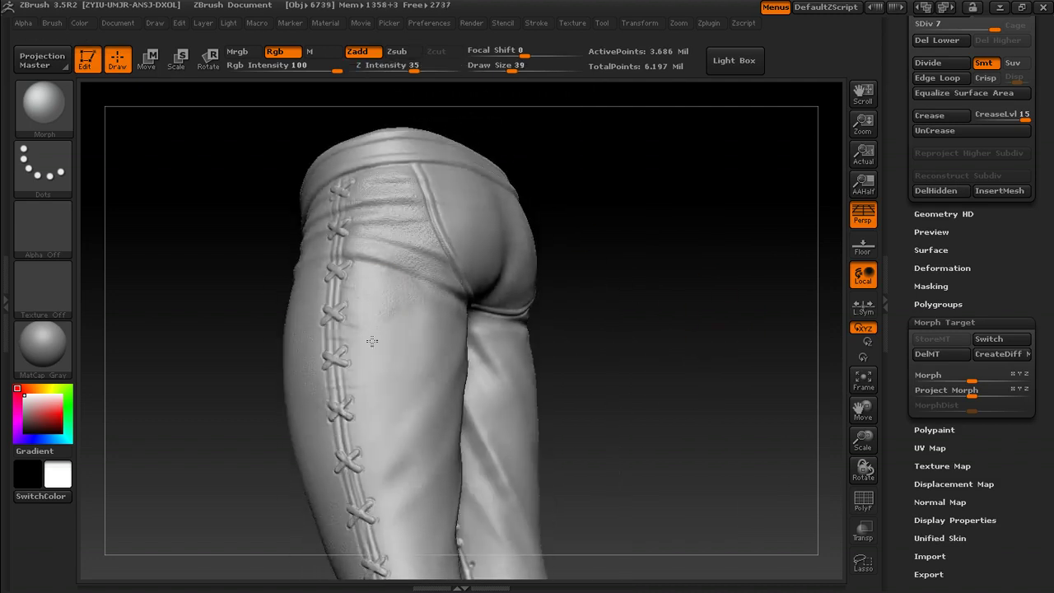
pyautogui.moveTo(371, 341); pyautogui.dragTo(379, 367)
pyautogui.moveTo(659, 330); pyautogui.dragTo(605, 326)
pyautogui.moveTo(426, 310); pyautogui.dragTo(415, 350)
pyautogui.moveTo(679, 337)
pyautogui.mouseDown()
pyautogui.moveTo(688, 302)
pyautogui.moveTo(741, 311)
pyautogui.moveTo(634, 328)
pyautogui.mouseUp()
pyautogui.moveTo(436, 326); pyautogui.dragTo(449, 365)
# - Restore the cloth texture around the lower leg with a smaller Morph brush
pyautogui.keyDown('alt'); pyautogui.moveTo(580, 363); pyautogui.dragTo(581, 240); pyautogui.keyUp('alt')
pyautogui.moveTo(581, 241)
pyautogui.mouseDown()
pyautogui.moveTo(579, 230)
pyautogui.moveTo(599, 257)
pyautogui.mouseUp()
pyautogui.press('[')
pyautogui.moveTo(659, 329); pyautogui.dragTo(576, 317)
pyautogui.moveTo(456, 242); pyautogui.dragTo(459, 284)
pyautogui.moveTo(658, 346)
pyautogui.mouseDown()
pyautogui.moveTo(614, 342)
pyautogui.moveTo(618, 354)
pyautogui.mouseUp()
pyautogui.moveTo(511, 248); pyautogui.dragTo(489, 294)
# - Fill in the remaining cloth texture on the backs of the legs and beside the inner seam near the crotch
pyautogui.moveTo(622, 400)
pyautogui.keyDown('alt'); pyautogui.mouseDown()
pyautogui.moveTo(619, 321)
pyautogui.moveTo(512, 331)
pyautogui.mouseUp(); pyautogui.keyUp('alt')
pyautogui.moveTo(403, 302); pyautogui.dragTo(401, 332)
pyautogui.moveTo(577, 330); pyautogui.dragTo(583, 344)
pyautogui.moveTo(403, 364)
pyautogui.mouseDown()
pyautogui.moveTo(383, 395)
pyautogui.moveTo(458, 416)
pyautogui.moveTo(432, 411)
pyautogui.mouseUp()
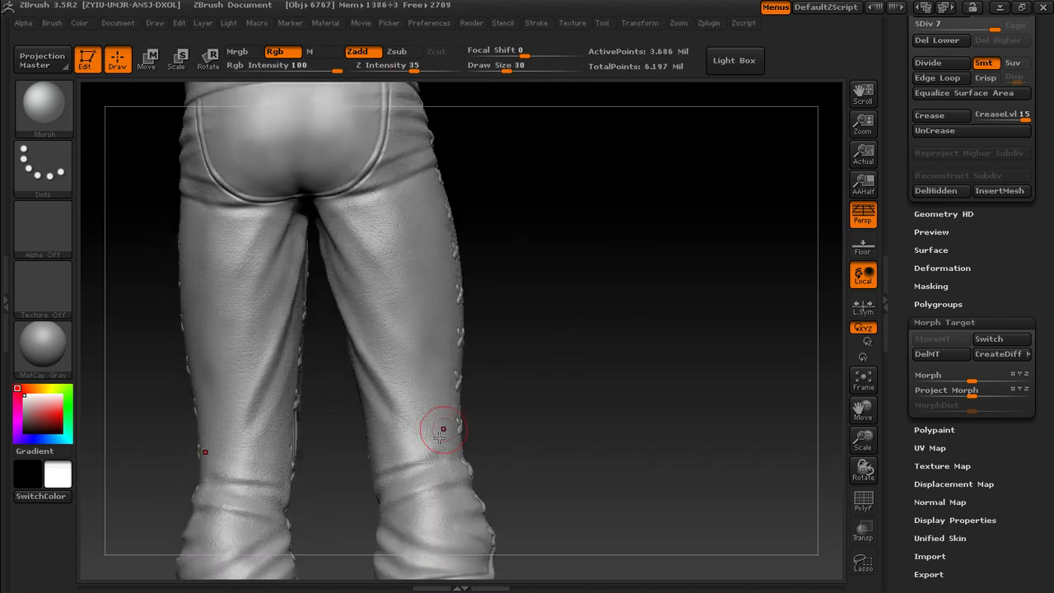
pyautogui.moveTo(443, 430)
pyautogui.mouseDown()
pyautogui.moveTo(529, 345)
pyautogui.moveTo(681, 297)
pyautogui.mouseUp()
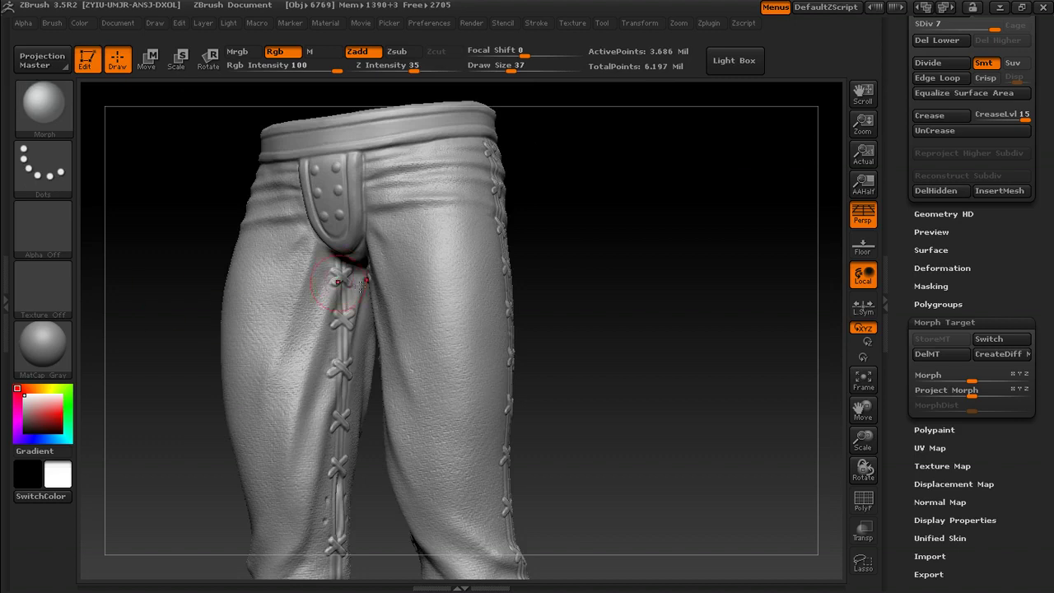
pyautogui.moveTo(569, 276)
pyautogui.mouseDown()
pyautogui.moveTo(660, 255)
pyautogui.moveTo(651, 268)
pyautogui.mouseUp()
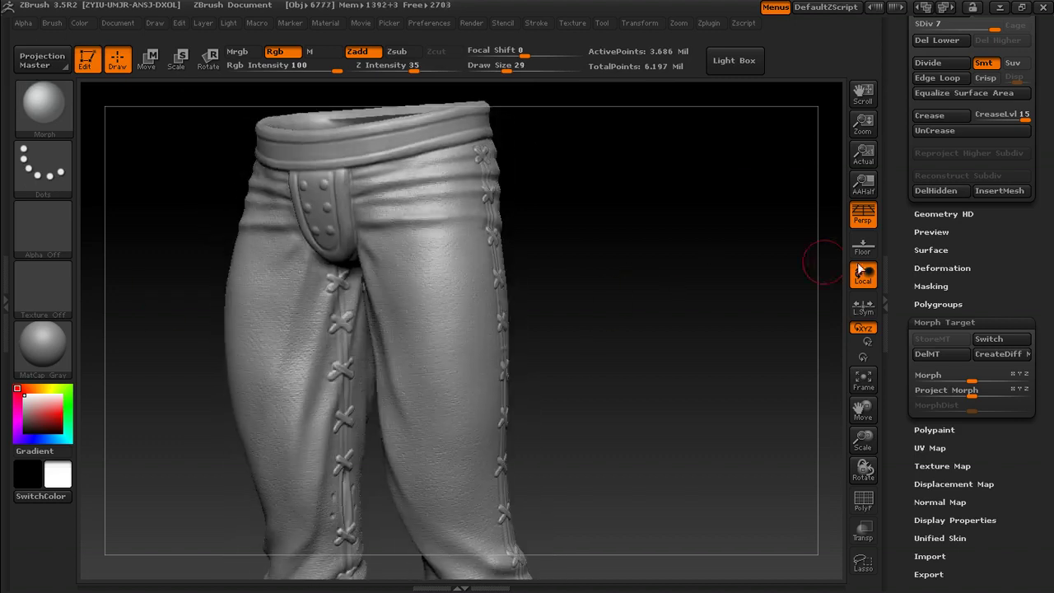
# - Toggle the 3D layer's visibility off and on, try several intensities, and set its intensity to 1.1
pyautogui.scroll(5, 971, 264)
pyautogui.click(1023, 273)
pyautogui.click(1023, 272)
pyautogui.moveTo(987, 402); pyautogui.dragTo(976, 387)
pyautogui.press('Return')
pyautogui.write('1')
pyautogui.press('Return')
pyautogui.write('0')
pyautogui.press('Return')
pyautogui.write('.5')
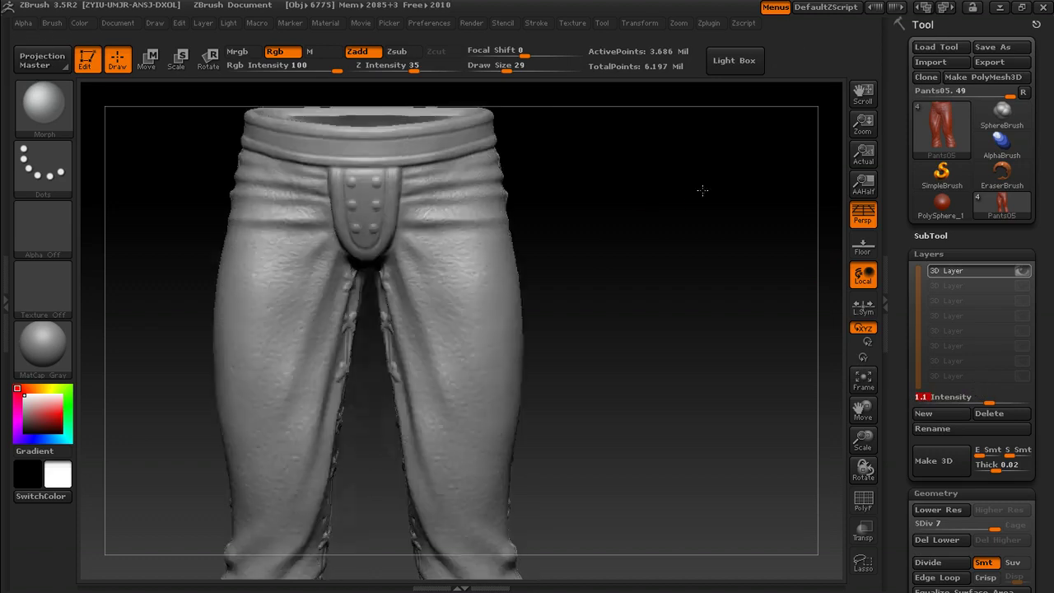
# - Show the BodySubd06 subtool together with the pants
pyautogui.moveTo(701, 188); pyautogui.dragTo(789, 302)
pyautogui.click(924, 251)
pyautogui.click(928, 237)
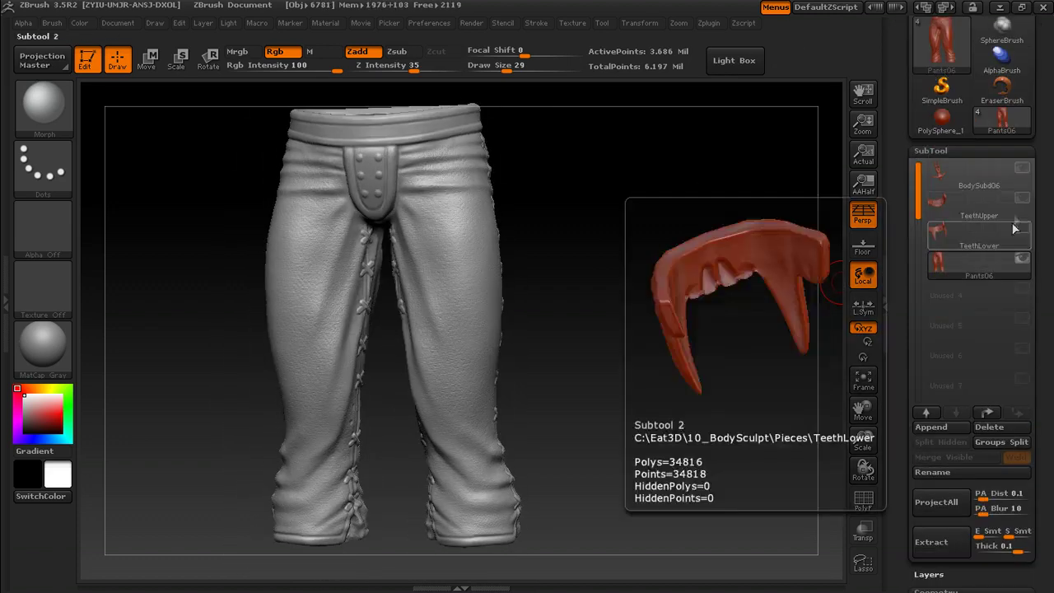
pyautogui.click(1022, 168)
pyautogui.moveTo(667, 336); pyautogui.dragTo(671, 262)
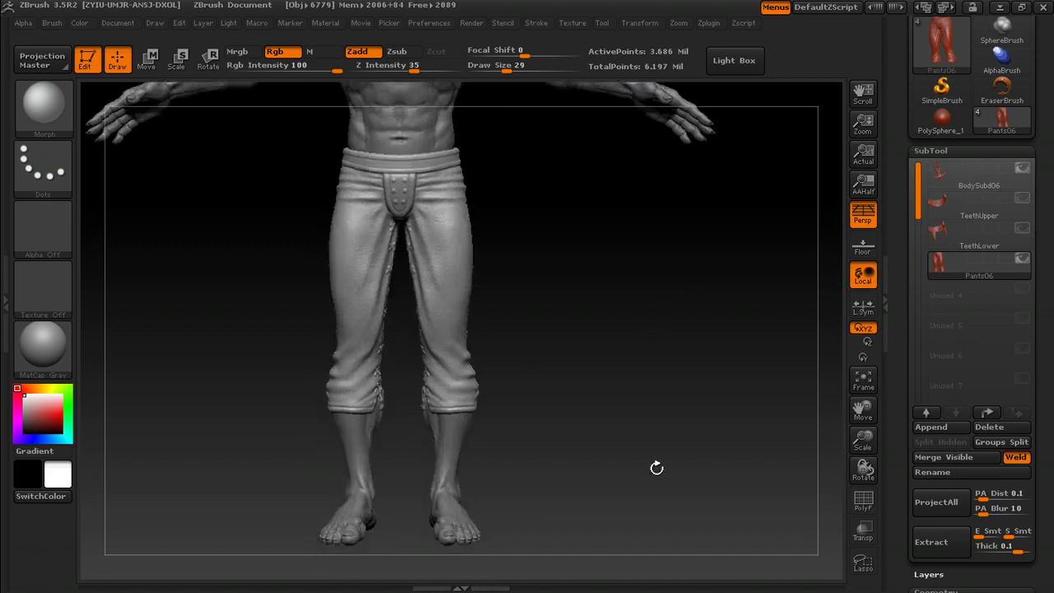
# - Hide the body's upper half so only the waist and legs show, and make the Pants06 subtool active again
pyautogui.moveTo(656, 466); pyautogui.dragTo(613, 471)
pyautogui.keyDown('alt'); pyautogui.click(462, 494); pyautogui.keyUp('alt')
pyautogui.keyDown('ctrl'); pyautogui.keyDown('shift'); pyautogui.moveTo(643, 540); pyautogui.dragTo(253, 124); pyautogui.keyUp('shift'); pyautogui.keyUp('ctrl')
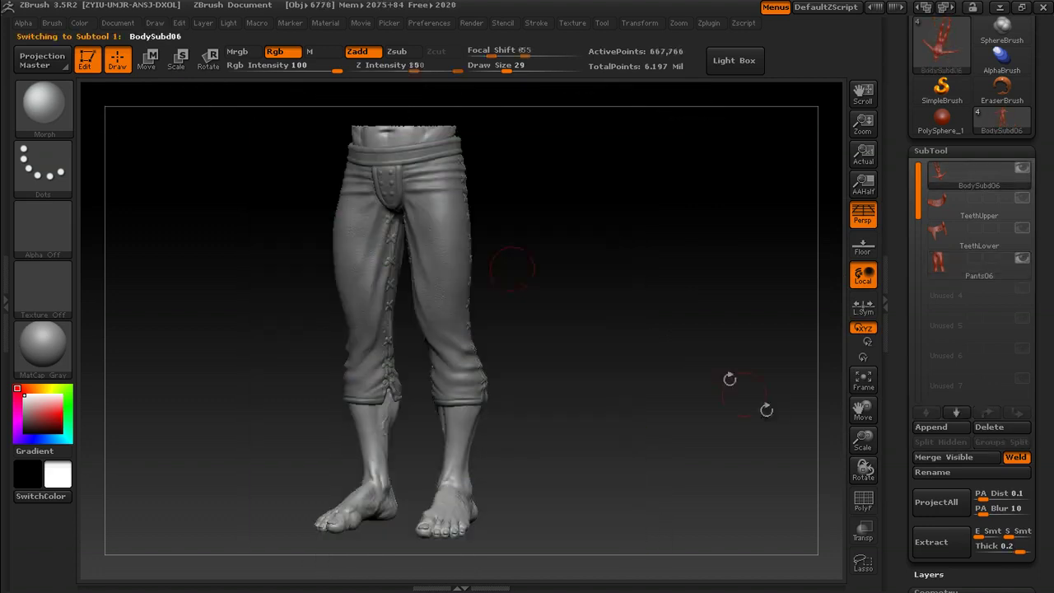
pyautogui.click(966, 265)
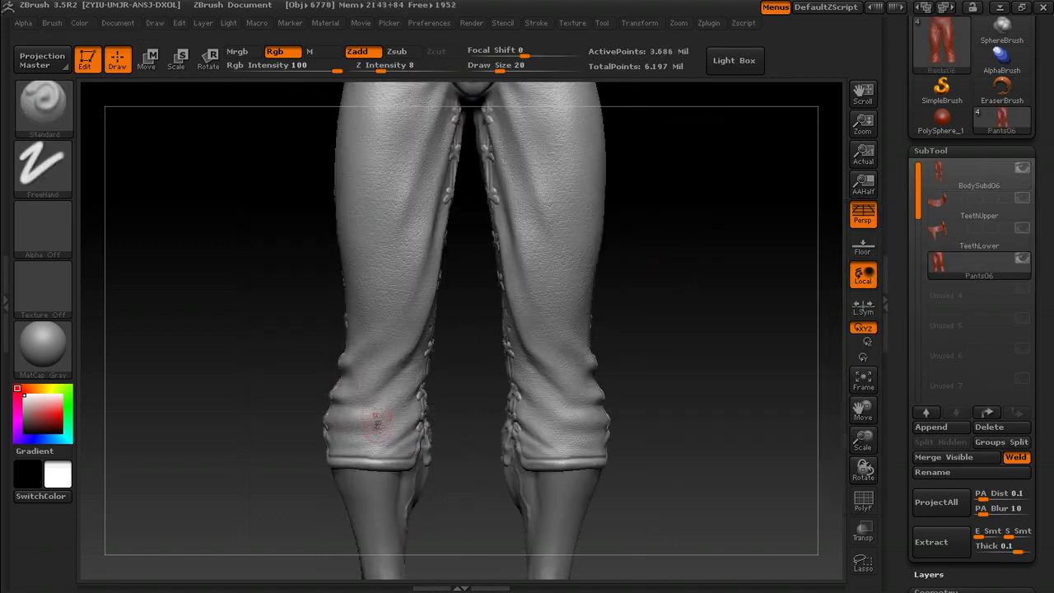
# - Mask torn shapes along the front and side of the cuff on the creature's right leg
pyautogui.keyDown('ctrl'); pyautogui.moveTo(374, 429); pyautogui.dragTo(387, 463); pyautogui.keyUp('ctrl')
pyautogui.moveTo(718, 404)
pyautogui.keyDown('alt'); pyautogui.mouseDown()
pyautogui.moveTo(720, 370)
pyautogui.moveTo(651, 371)
pyautogui.mouseUp(); pyautogui.keyUp('alt')
pyautogui.keyDown('ctrl'); pyautogui.moveTo(395, 414); pyautogui.dragTo(406, 430); pyautogui.keyUp('ctrl')
pyautogui.moveTo(675, 392); pyautogui.dragTo(588, 351)
pyautogui.keyDown('ctrl'); pyautogui.moveTo(439, 397); pyautogui.dragTo(420, 389); pyautogui.keyUp('ctrl')
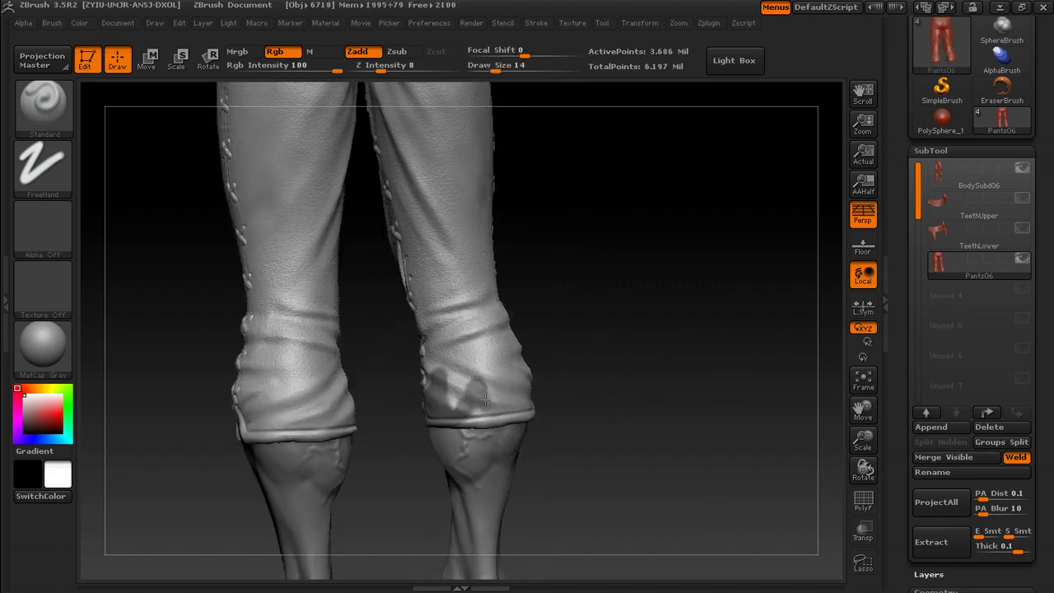
# - Continue the torn-edge mask around the back and inner side of the right cuff at about draw size 14
pyautogui.keyDown('ctrl'); pyautogui.moveTo(485, 400); pyautogui.dragTo(474, 413); pyautogui.keyUp('ctrl')
pyautogui.moveTo(560, 404); pyautogui.dragTo(494, 416)
pyautogui.keyDown('ctrl'); pyautogui.moveTo(404, 449); pyautogui.dragTo(447, 451); pyautogui.keyUp('ctrl')
pyautogui.moveTo(552, 428); pyautogui.dragTo(478, 443)
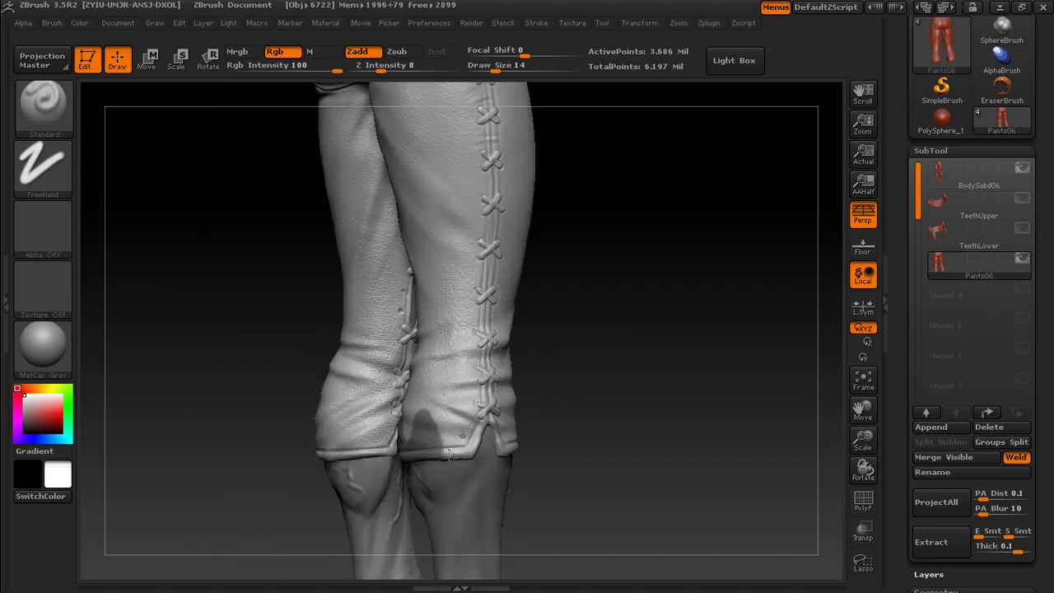
pyautogui.moveTo(566, 420)
pyautogui.mouseDown()
pyautogui.moveTo(494, 424)
pyautogui.moveTo(503, 432)
pyautogui.mouseUp()
pyautogui.moveTo(589, 437); pyautogui.dragTo(514, 437)
pyautogui.keyDown('ctrl'); pyautogui.moveTo(512, 449); pyautogui.dragTo(523, 443); pyautogui.keyUp('ctrl')
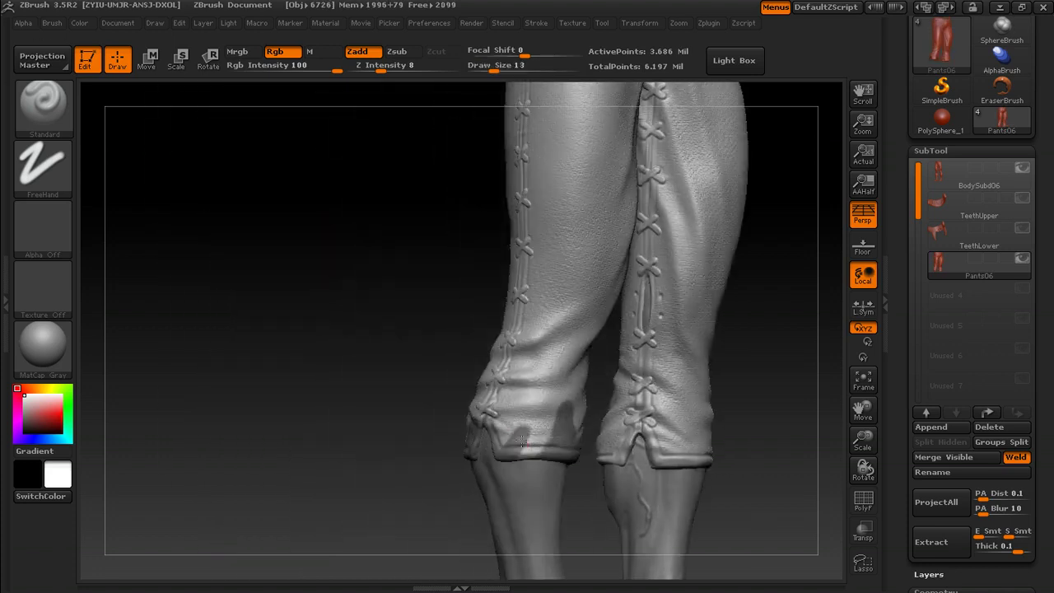
# - Refine the right cuff's mask into sharp jagged points at draw size 8
pyautogui.moveTo(401, 500); pyautogui.dragTo(506, 376)
pyautogui.moveTo(597, 351)
pyautogui.mouseDown()
pyautogui.moveTo(536, 400)
pyautogui.moveTo(492, 411)
pyautogui.mouseUp()
pyautogui.moveTo(412, 464)
pyautogui.mouseDown()
pyautogui.moveTo(388, 466)
pyautogui.moveTo(306, 424)
pyautogui.moveTo(350, 416)
pyautogui.mouseUp()
pyautogui.press('[')
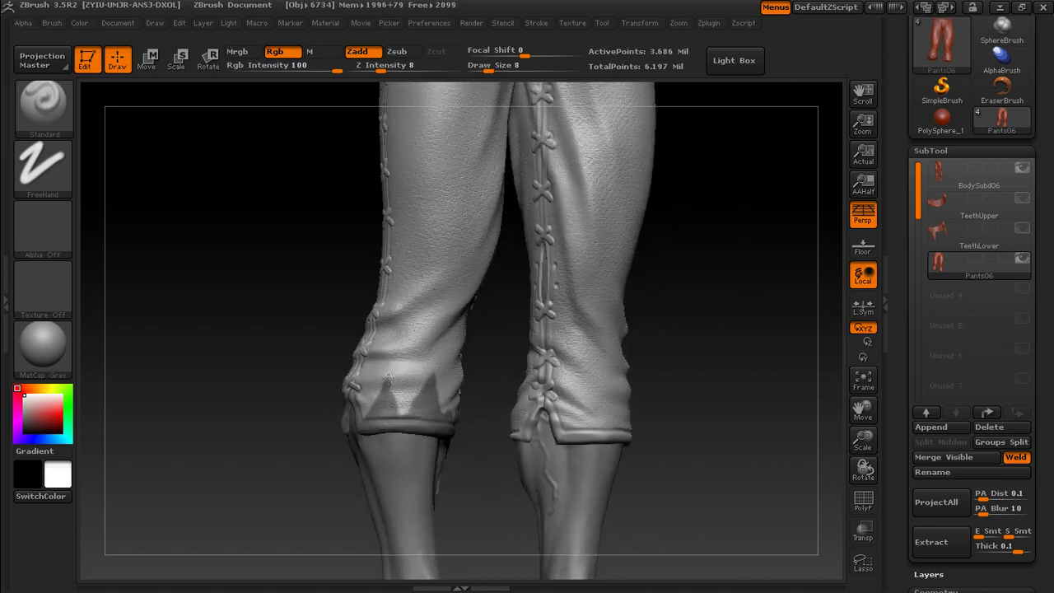
pyautogui.keyDown('shift'); pyautogui.moveTo(481, 399); pyautogui.dragTo(420, 375); pyautogui.keyUp('shift')
# - Mask a small oval hole above the jagged cuff points at draw size 10, and set the Z intensity to 25
pyautogui.keyDown('alt'); pyautogui.moveTo(523, 348); pyautogui.dragTo(502, 417); pyautogui.keyUp('alt')
pyautogui.press('s')
pyautogui.moveTo(398, 392); pyautogui.dragTo(406, 393)
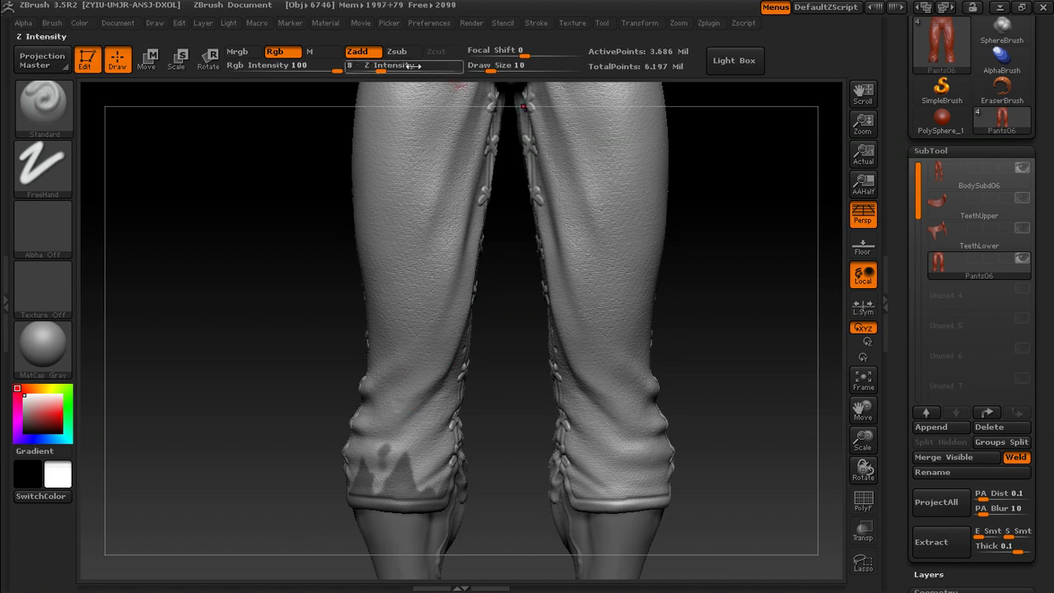
pyautogui.keyDown('alt'); pyautogui.moveTo(288, 368); pyautogui.dragTo(264, 340); pyautogui.keyUp('alt')
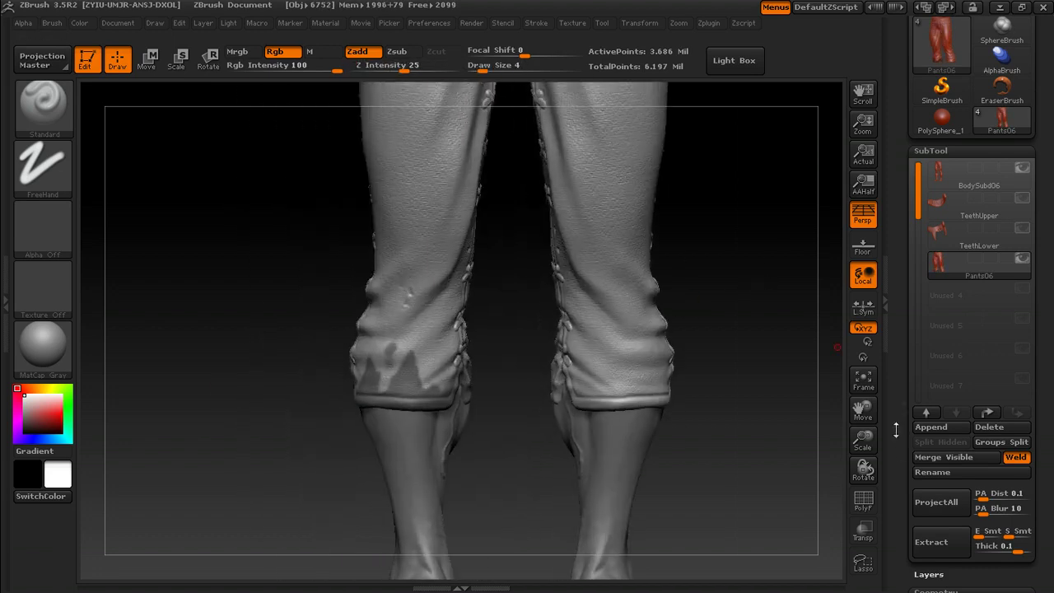
# - Invert the mask and hide the torn areas of the right cuff with HidePt
pyautogui.click(929, 588)
pyautogui.moveTo(907, 342); pyautogui.dragTo(909, 394)
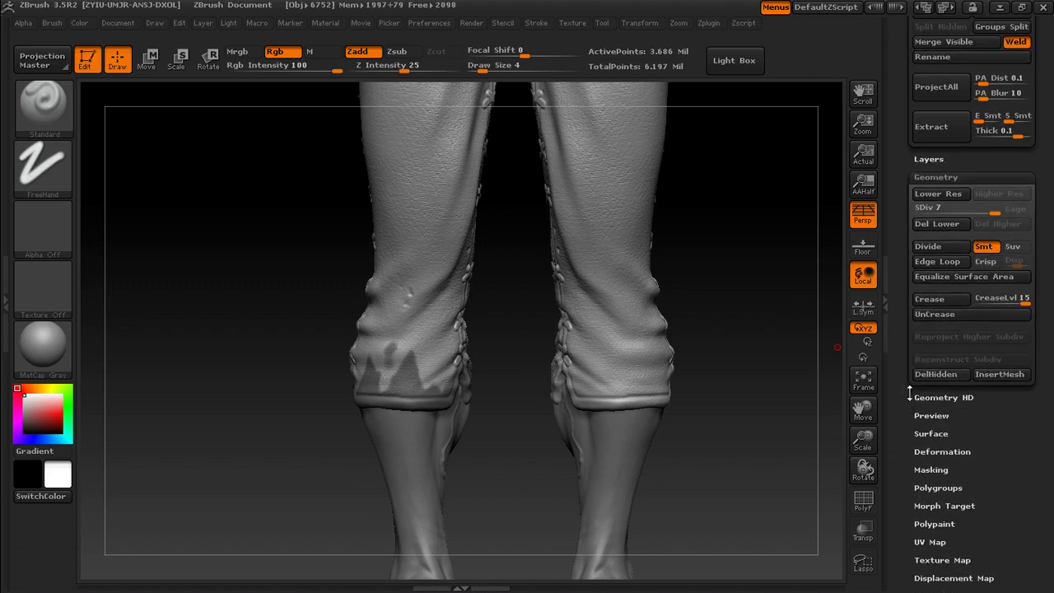
pyautogui.click(940, 180)
pyautogui.click(930, 267)
pyautogui.scroll(-2, 929, 371)
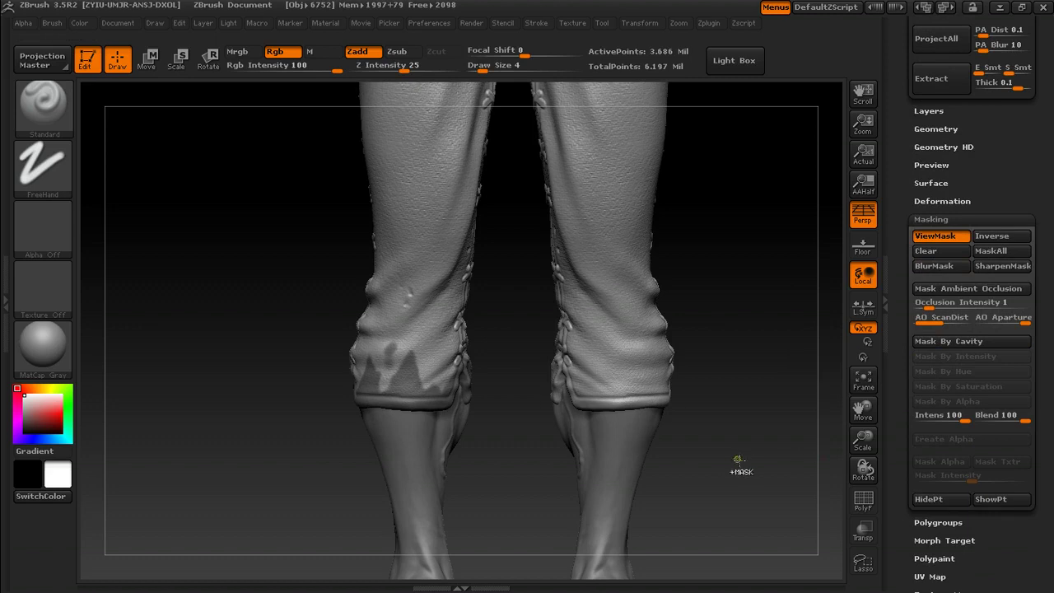
pyautogui.keyDown('ctrl'); pyautogui.click(737, 460); pyautogui.keyUp('ctrl')
pyautogui.moveTo(785, 352); pyautogui.dragTo(631, 348)
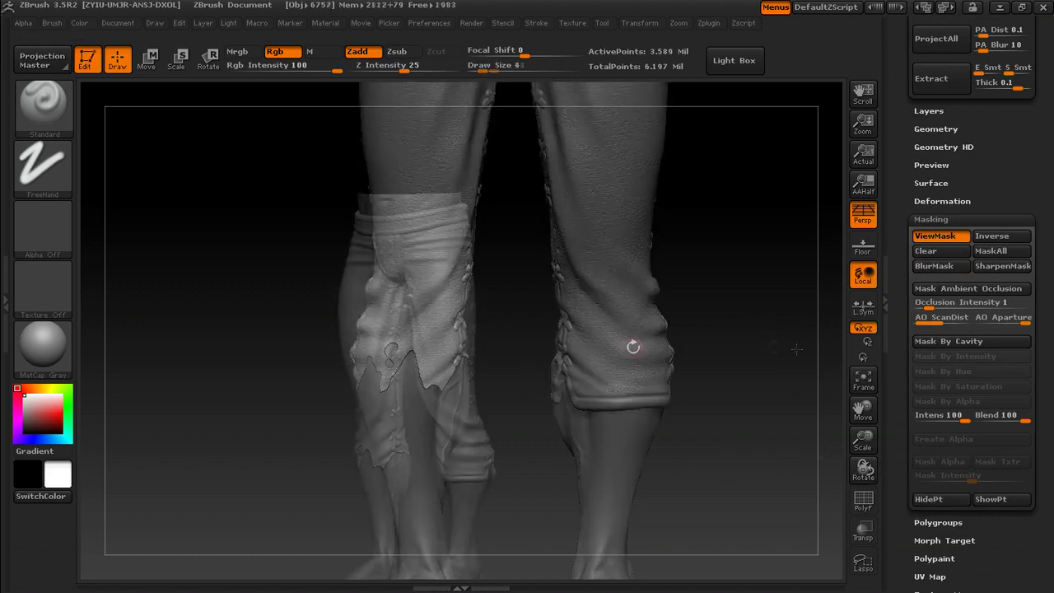